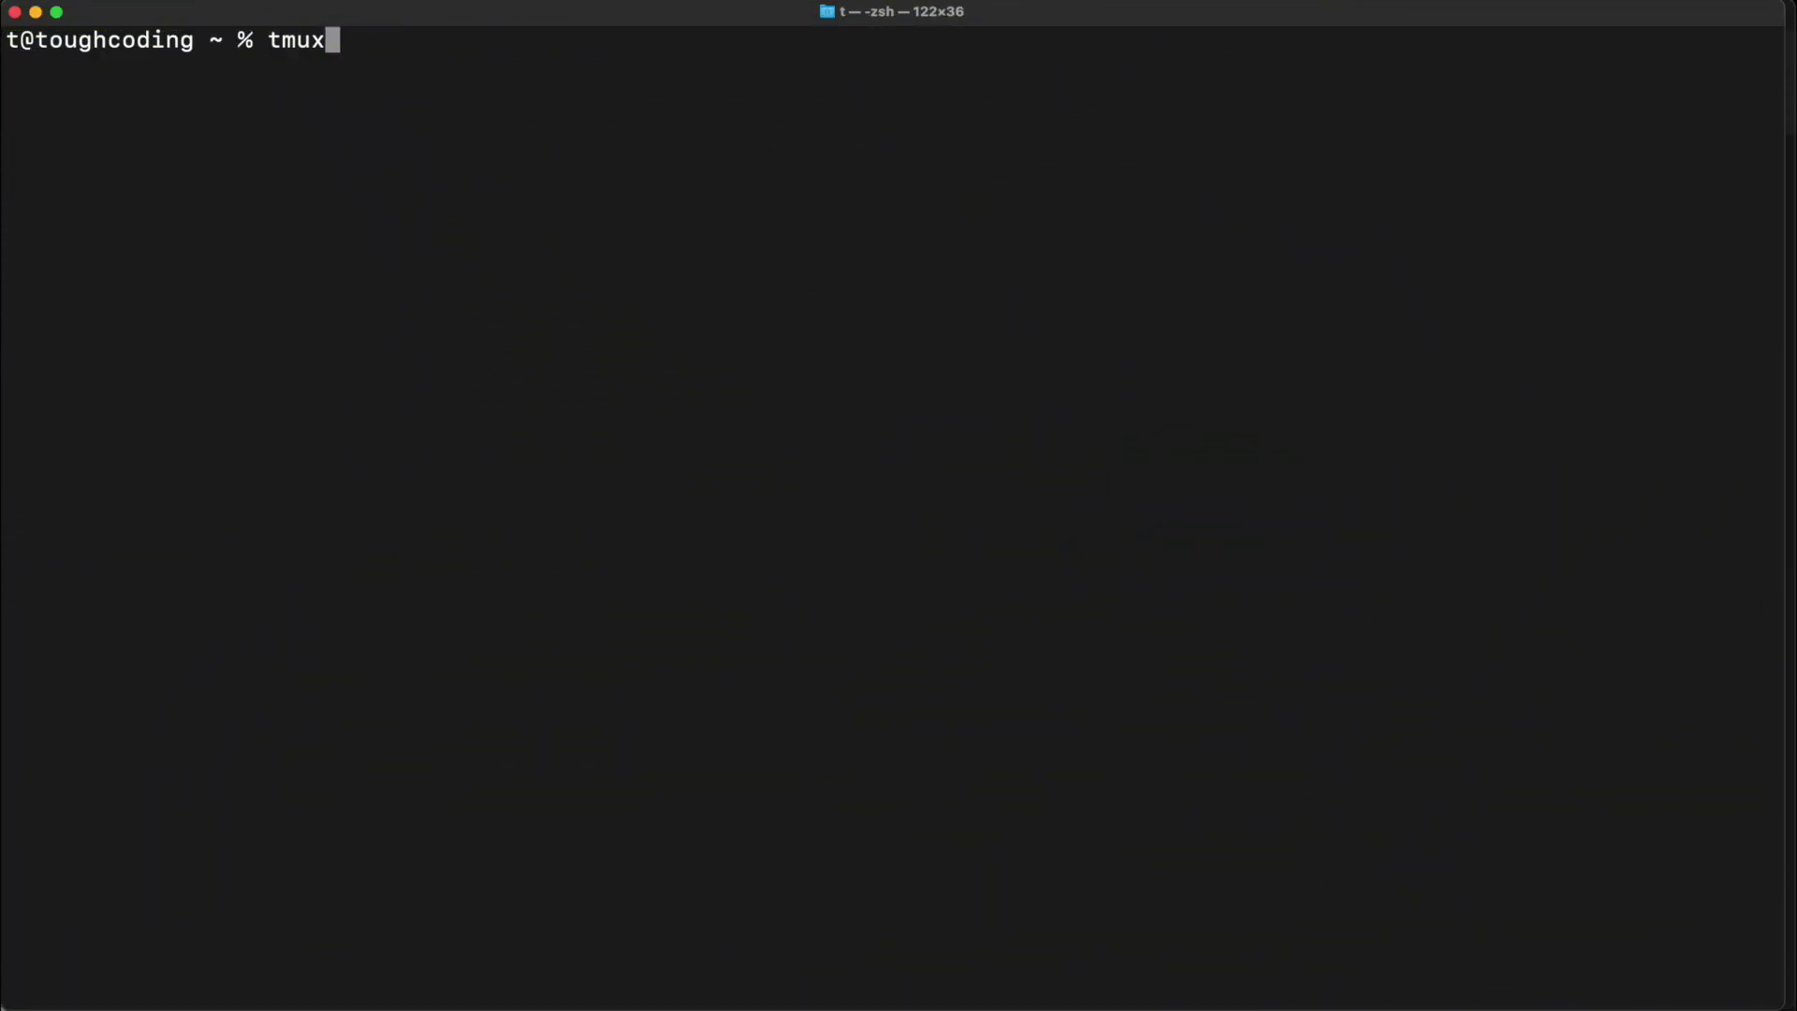
Step: Split tmux into two side-by-side panes and enter 'docker network create kibana' in the left one
key(ctrl+b)
key(percent)
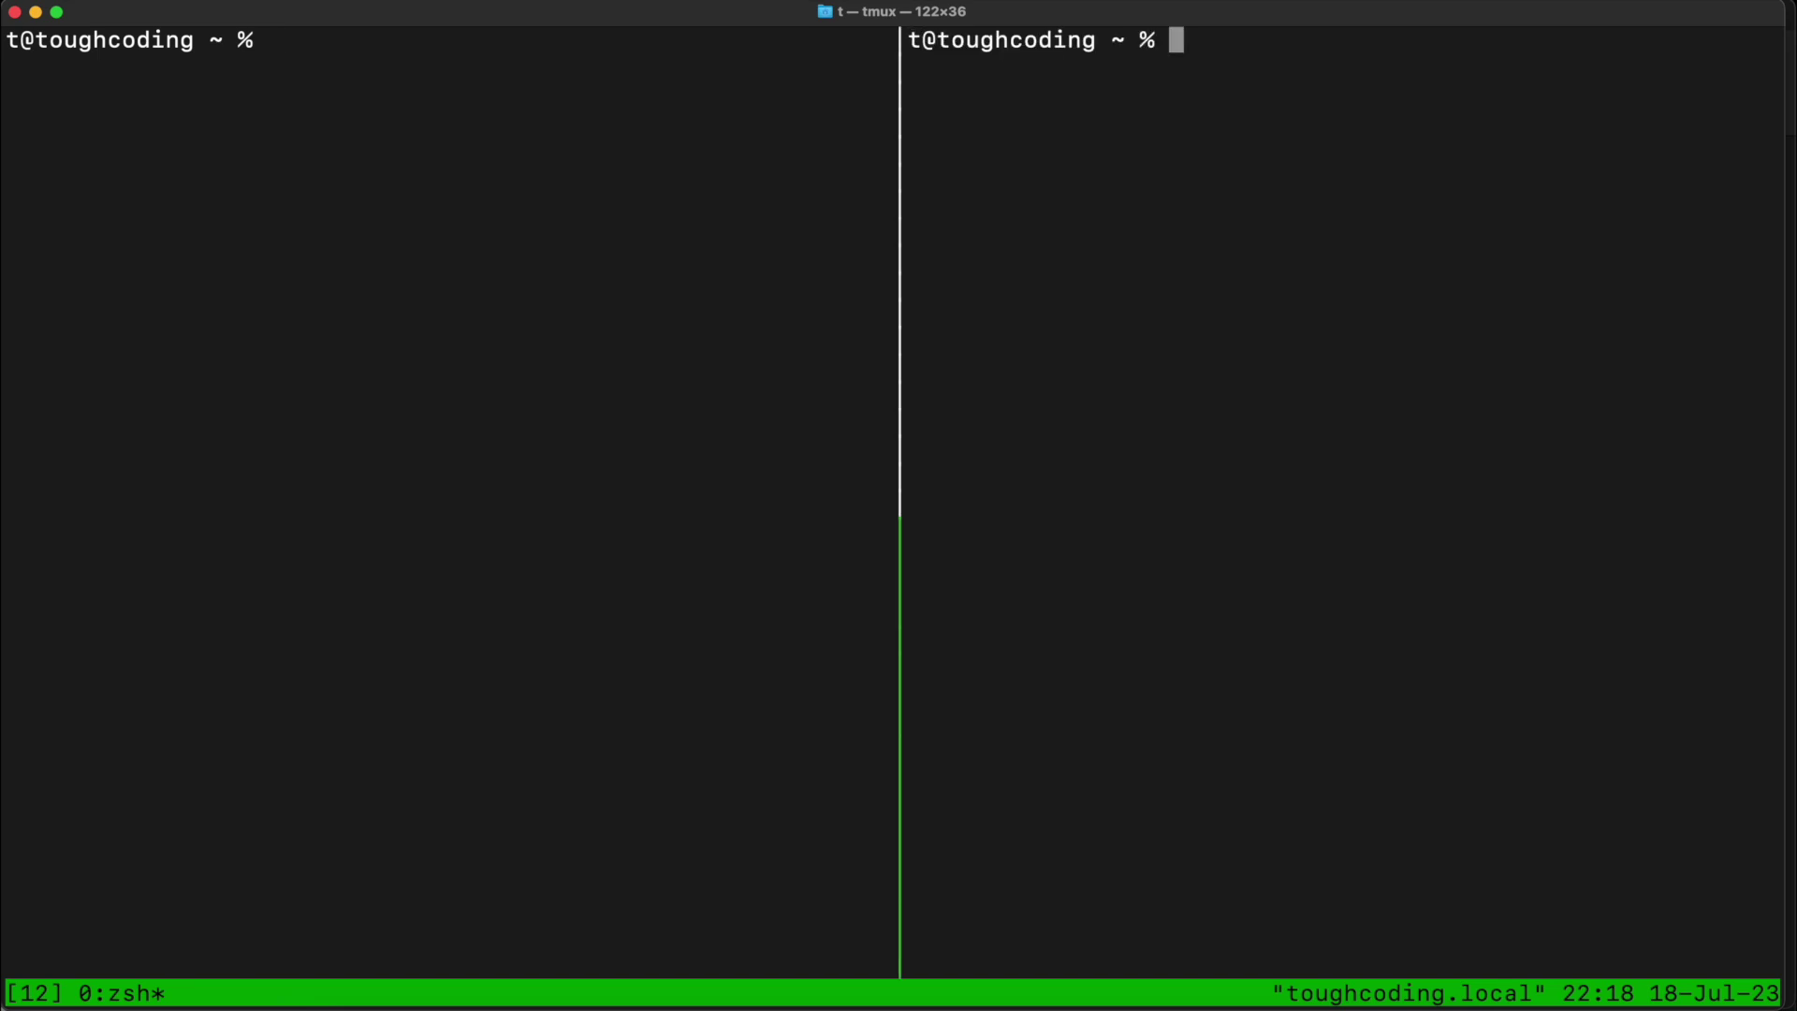
key(ctrl+b)
key(Left)
text(docker network create kibana)
Step: Create the kibana network, clear the left pane and start the Elasticsearch 8.8.1 container elk
key(Return)
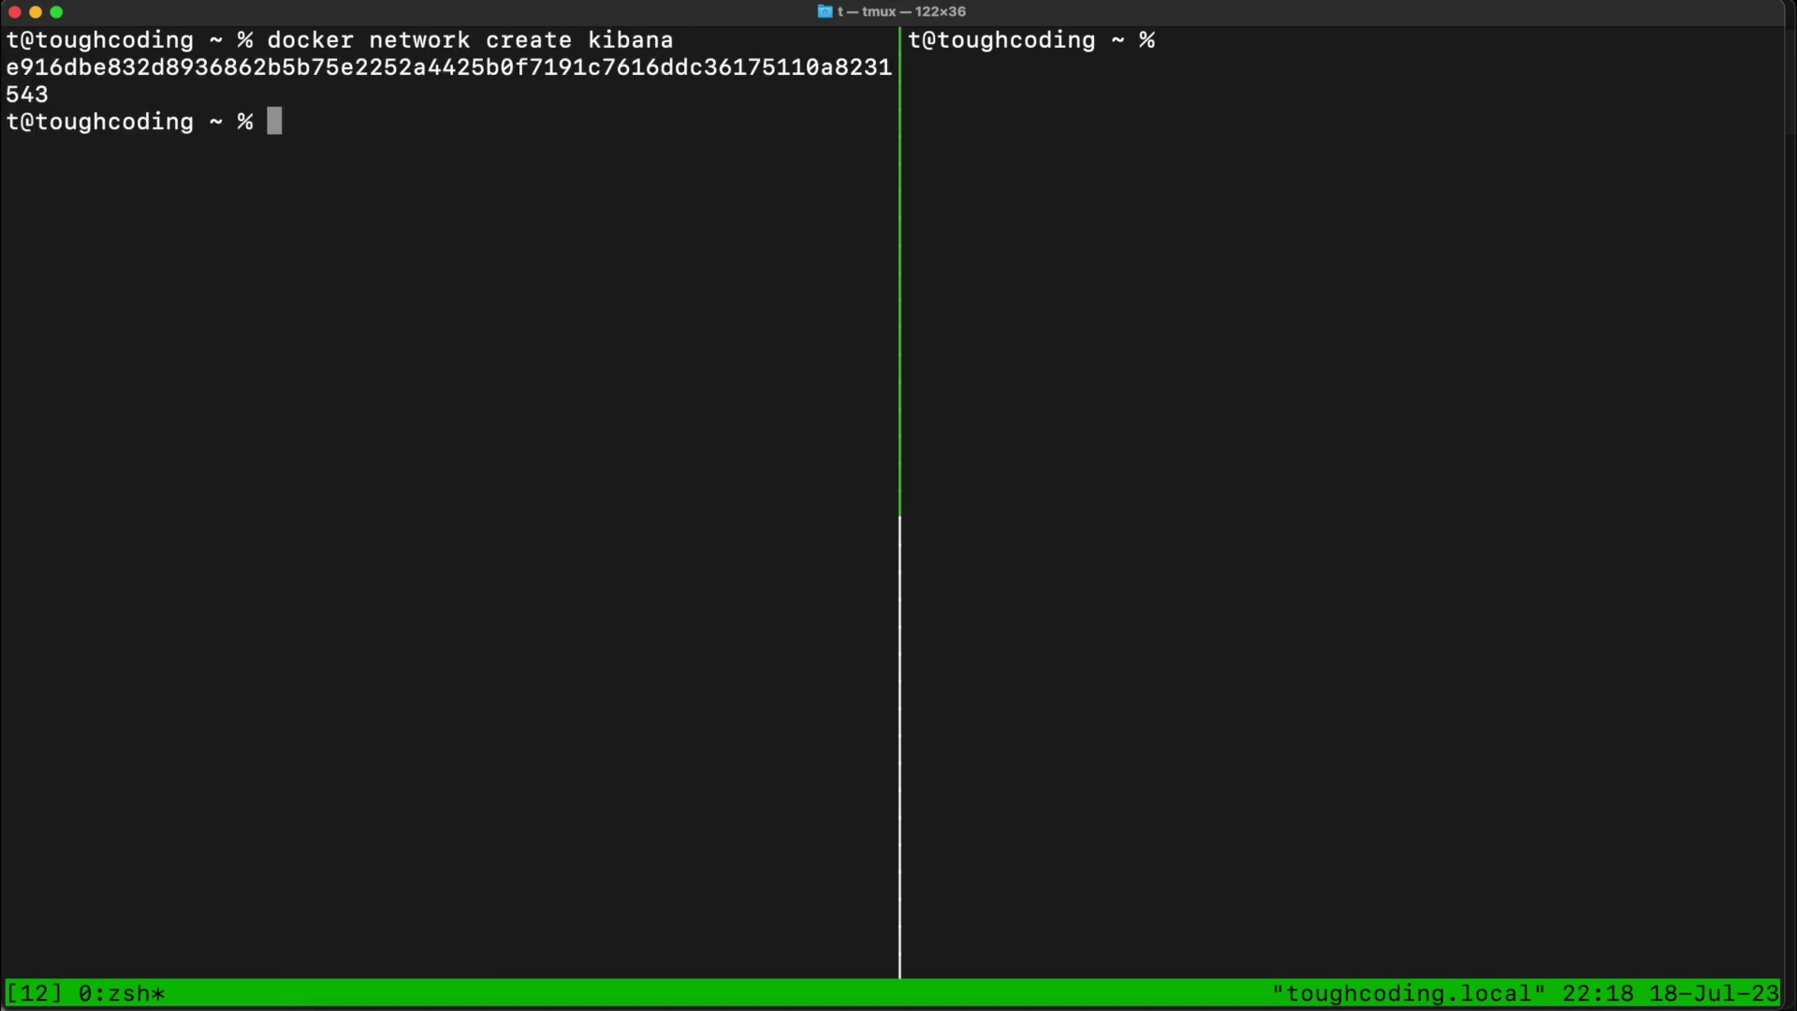
text(clear)
key(Return)
text(docker run --rm \ --name elk \ --net kibana \ -p 9301:9300 \ -p 9201:9200 \ docker.elastic.co/elasticsearch/elasticsearch:8.8.1)
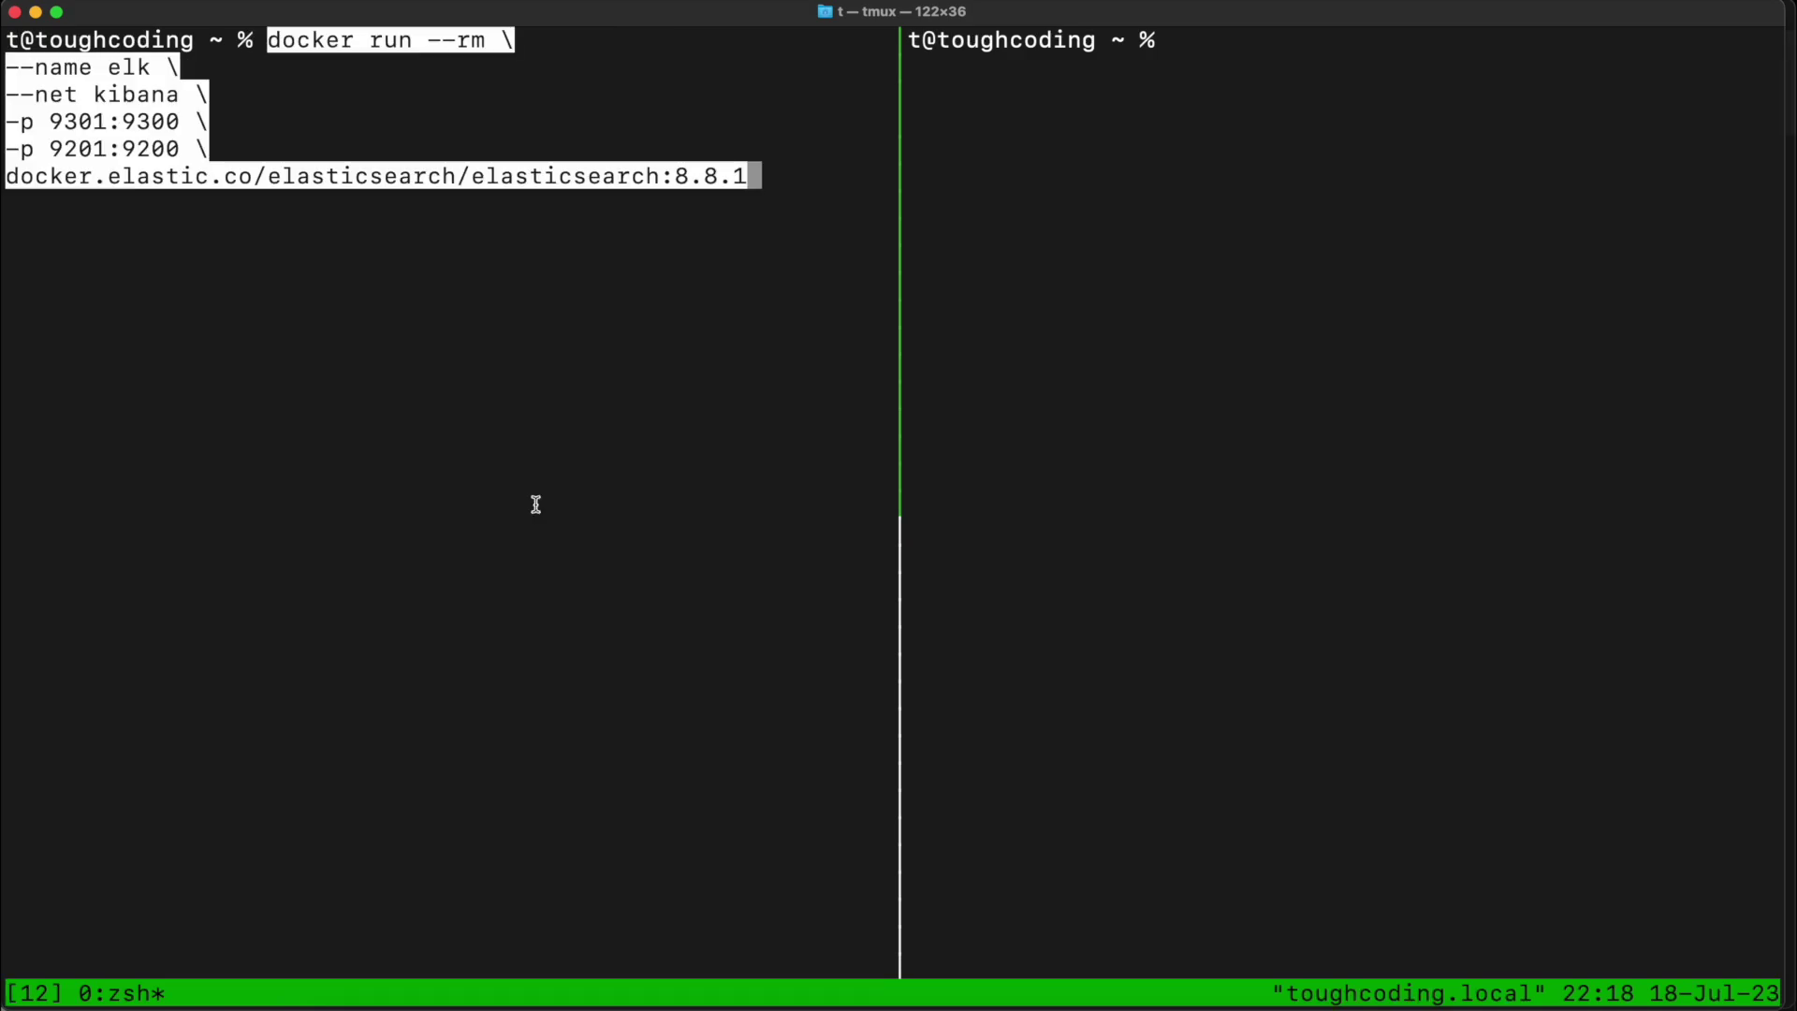
key(Return)
Step: Start the Kibana container in the right pane and split it to add a shell below
key(ctrl+b)
key(Right)
text(docker run --rm \ --name kibana \ --net kibana \ -p 5601:5601 \ docker.elastic.co/kibana/kibana:8.8.1)
key(Return)
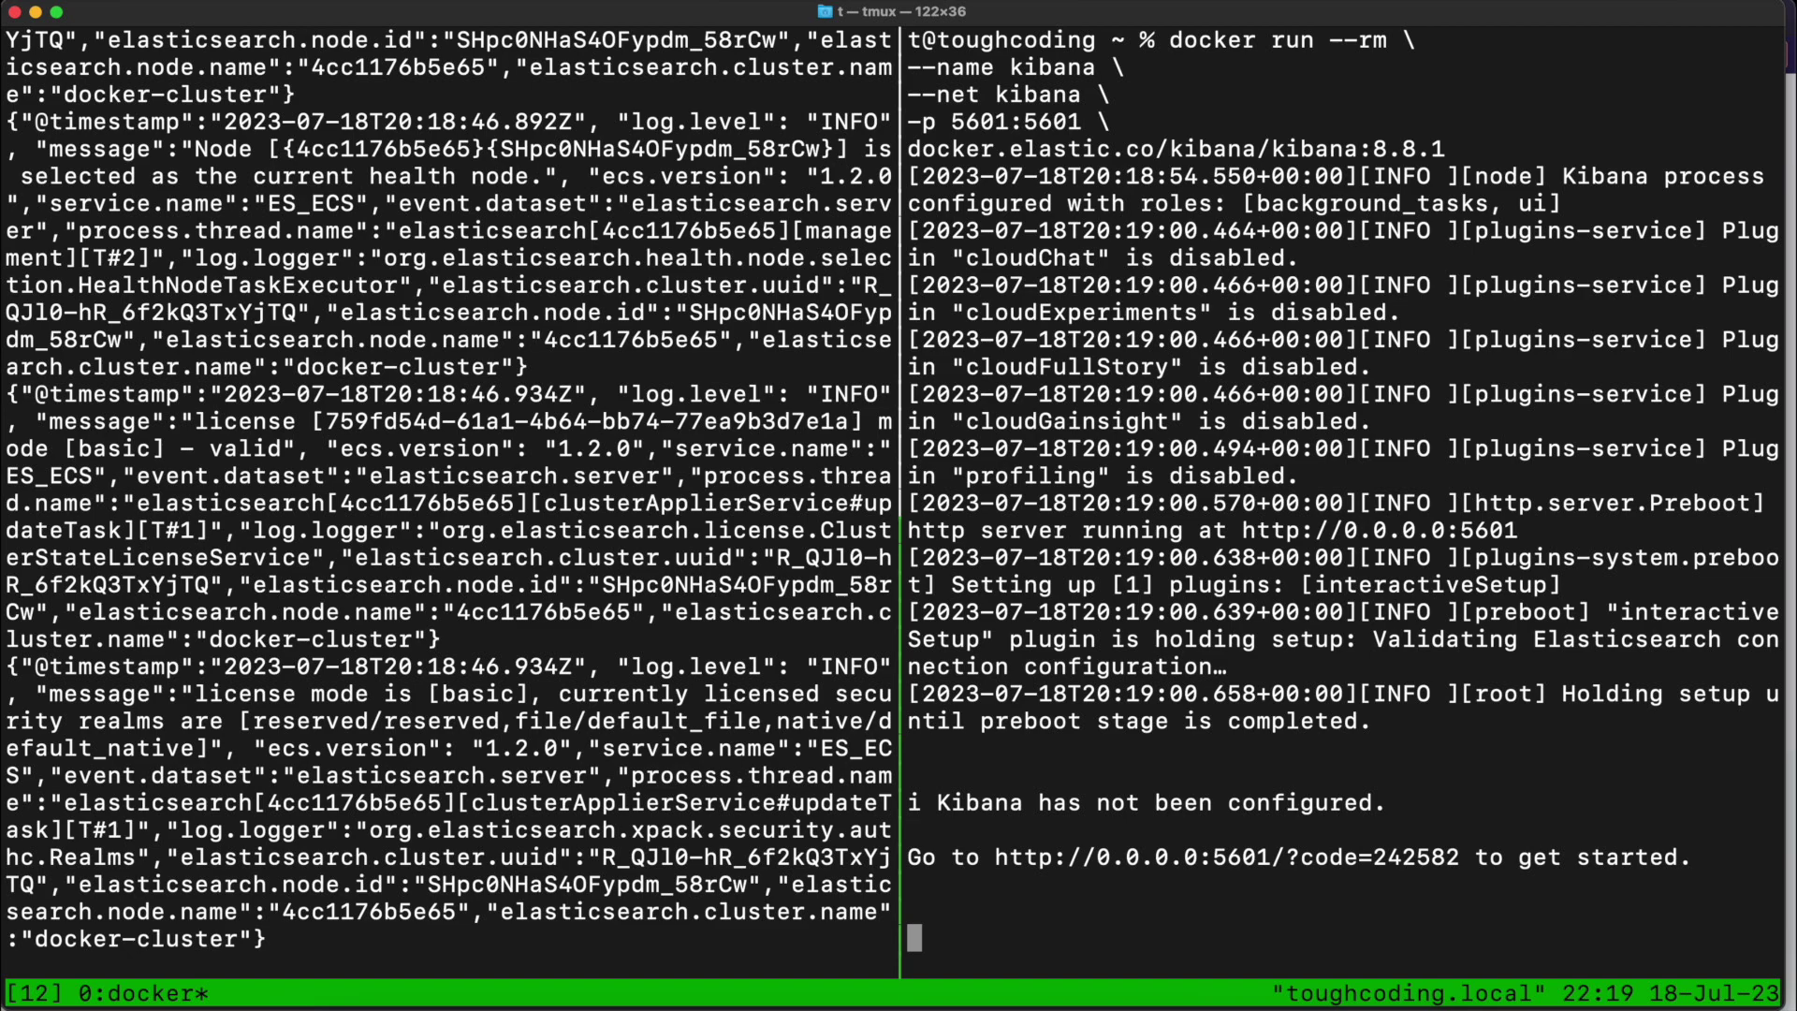
key(ctrl+b)
key(quotedbl)
text(docker -)
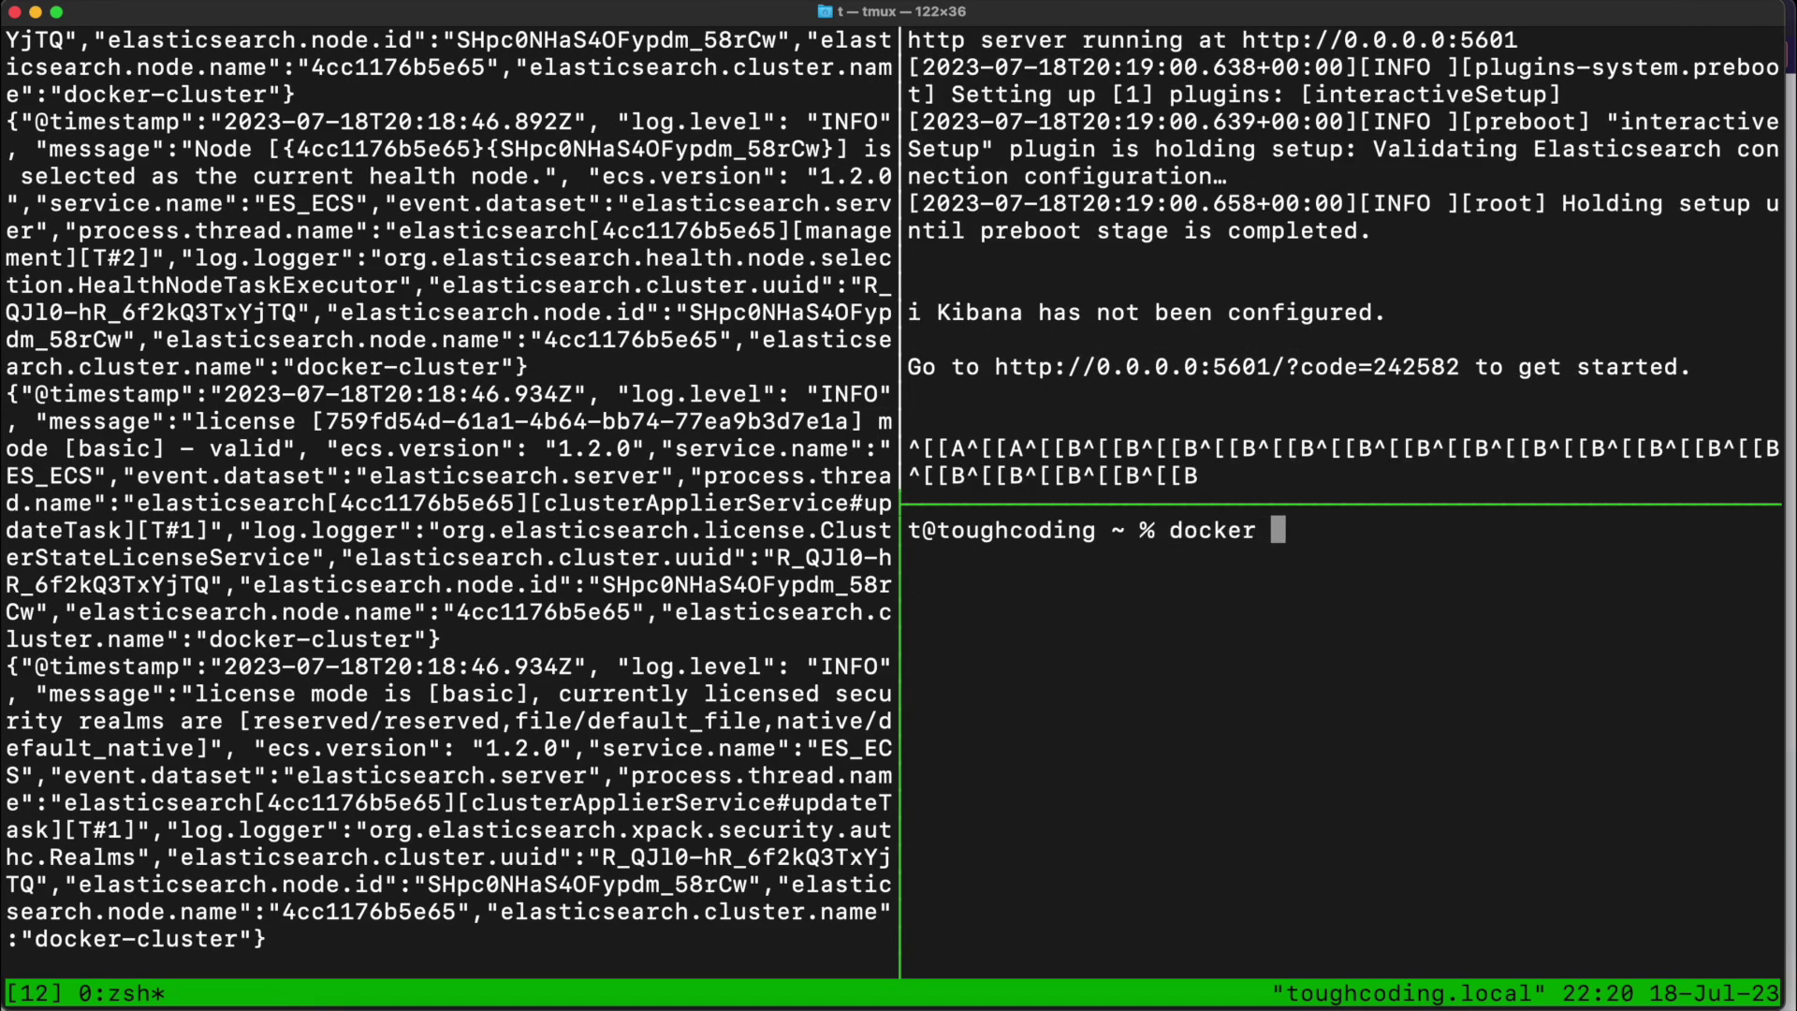
Step: Open a shell inside the elk container with 'docker exec -it elk sh'
key(BackSpace)
text(ec)
text(ec )
text(-it le)
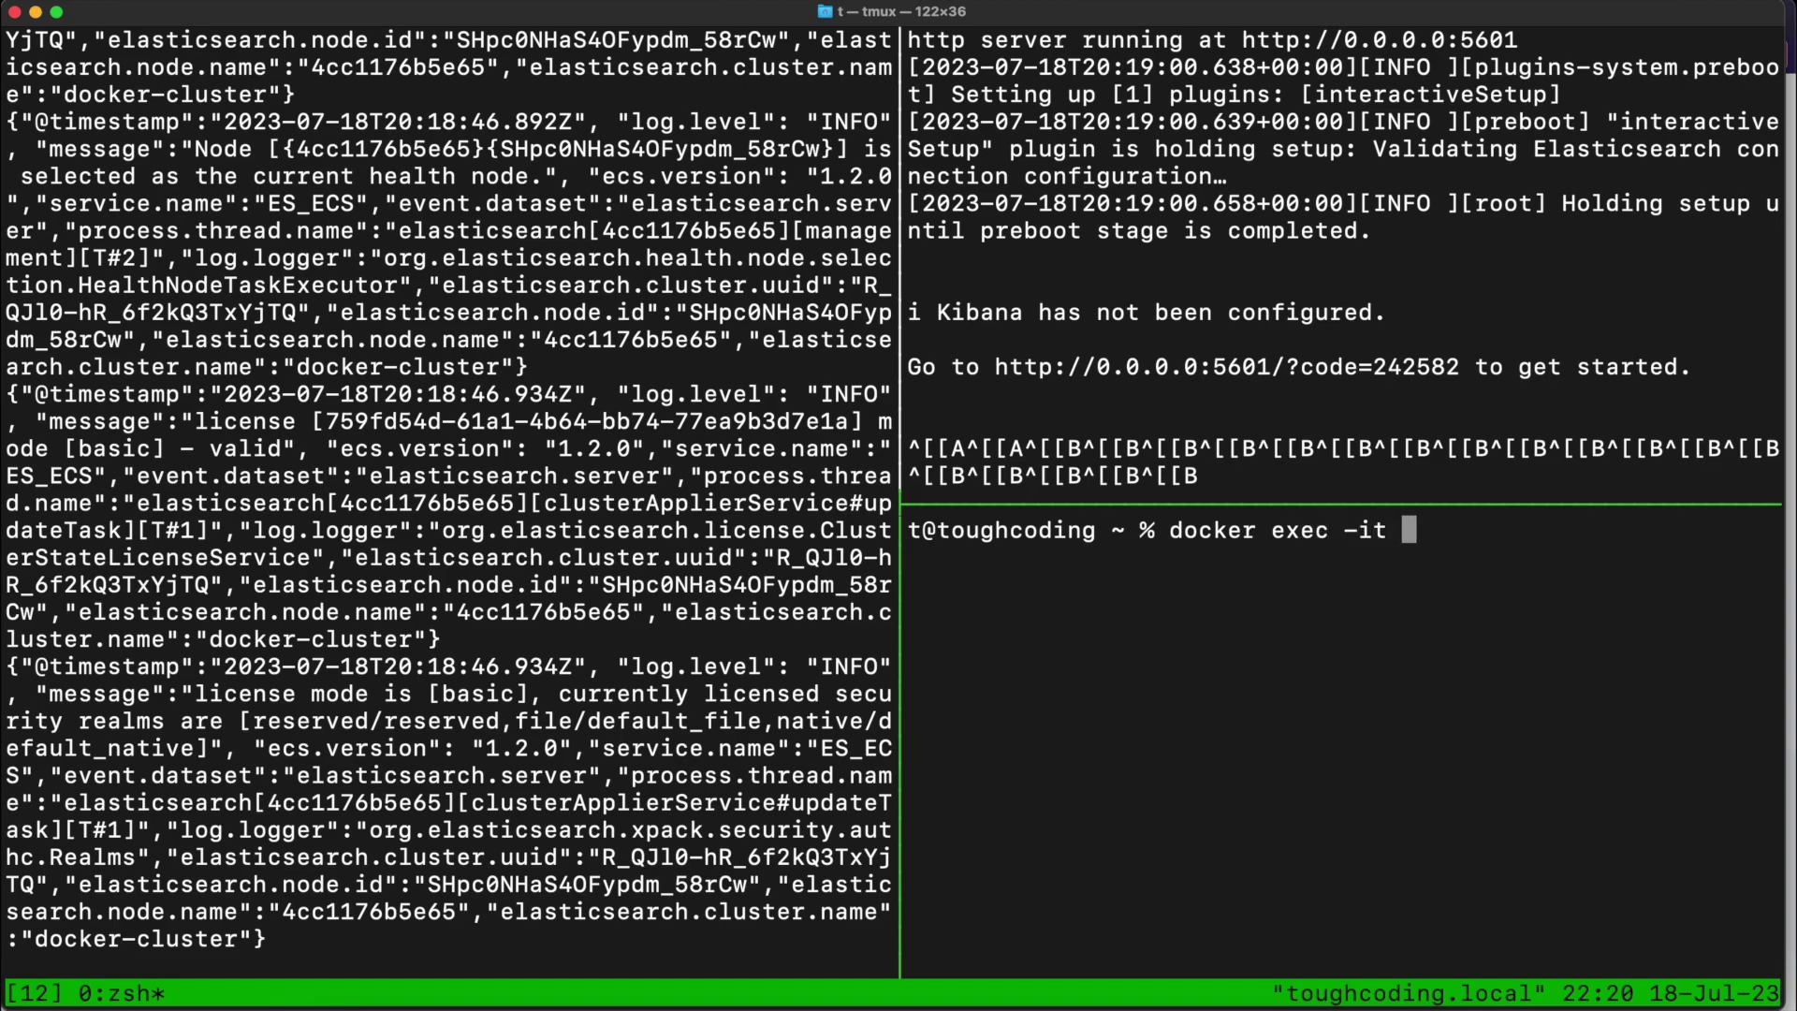
key(BackSpace)
key(BackSpace)
text(elk sh)
key(Return)
Step: Interactively reset the elastic user's password with elasticsearch-reset-password -u elastic -i
text(ela)
key(Tab)
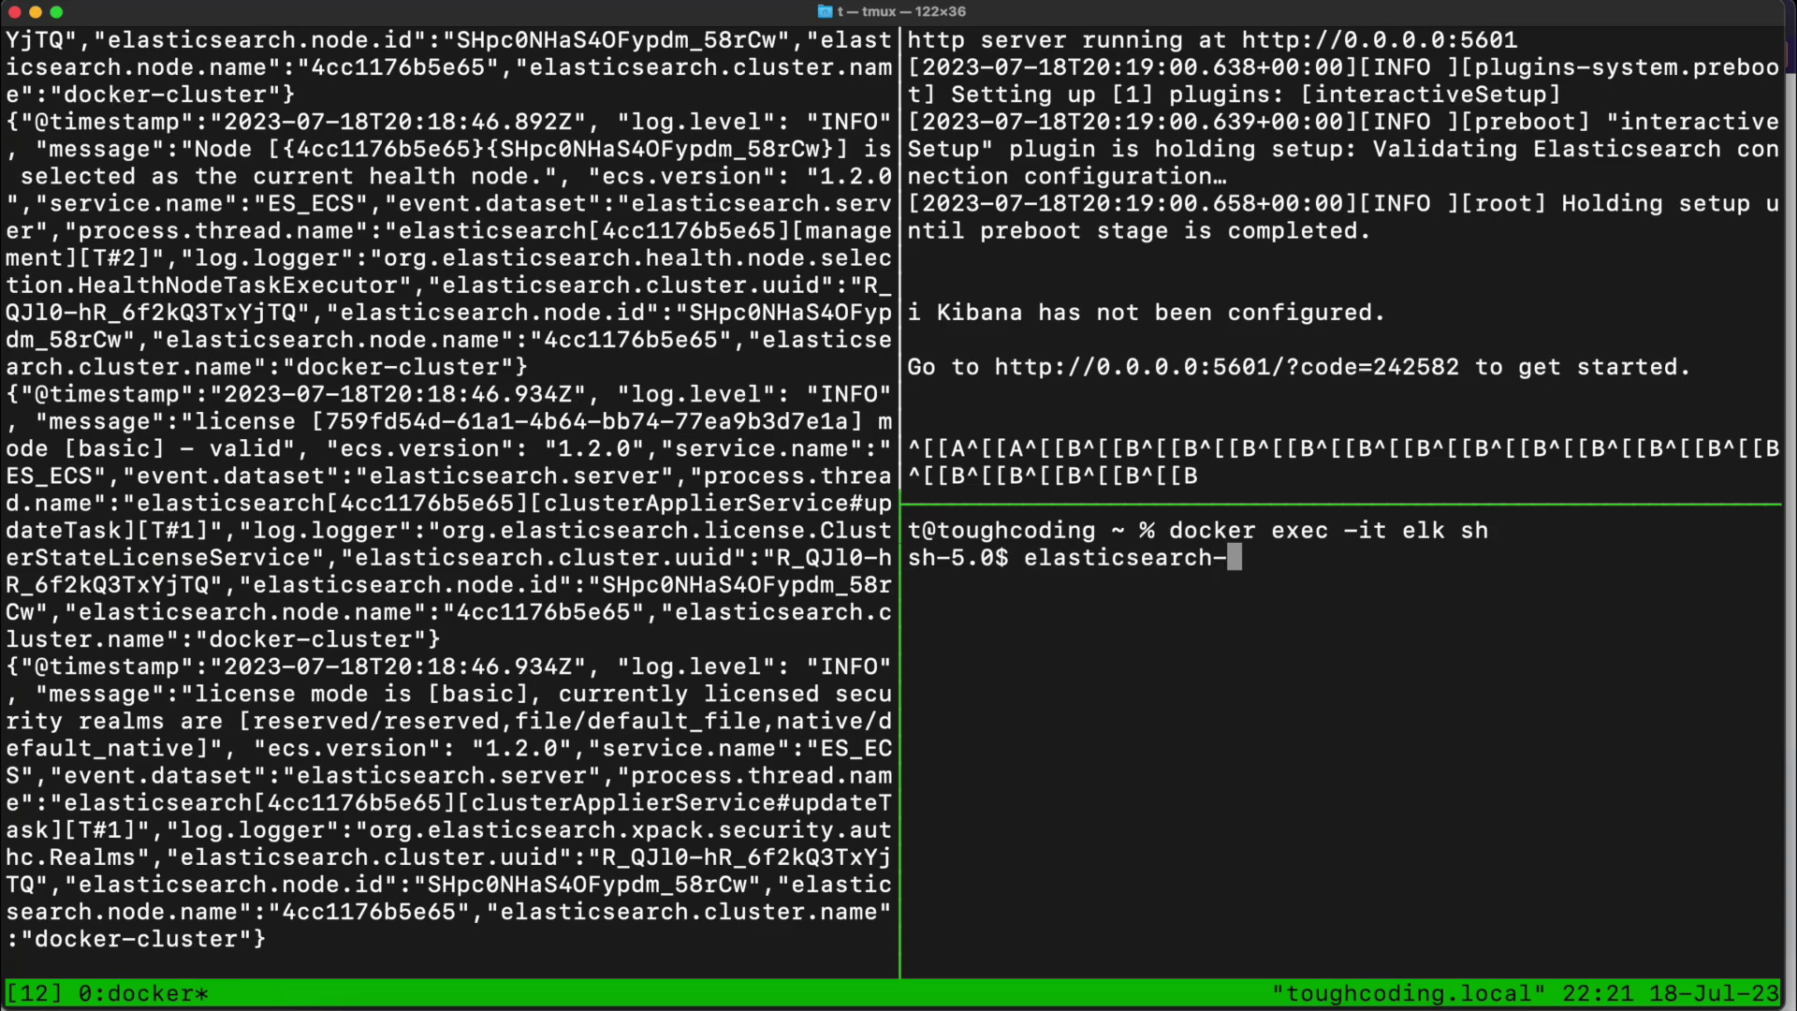
text(re)
text(s)
key(Tab)
text(-u elastic)
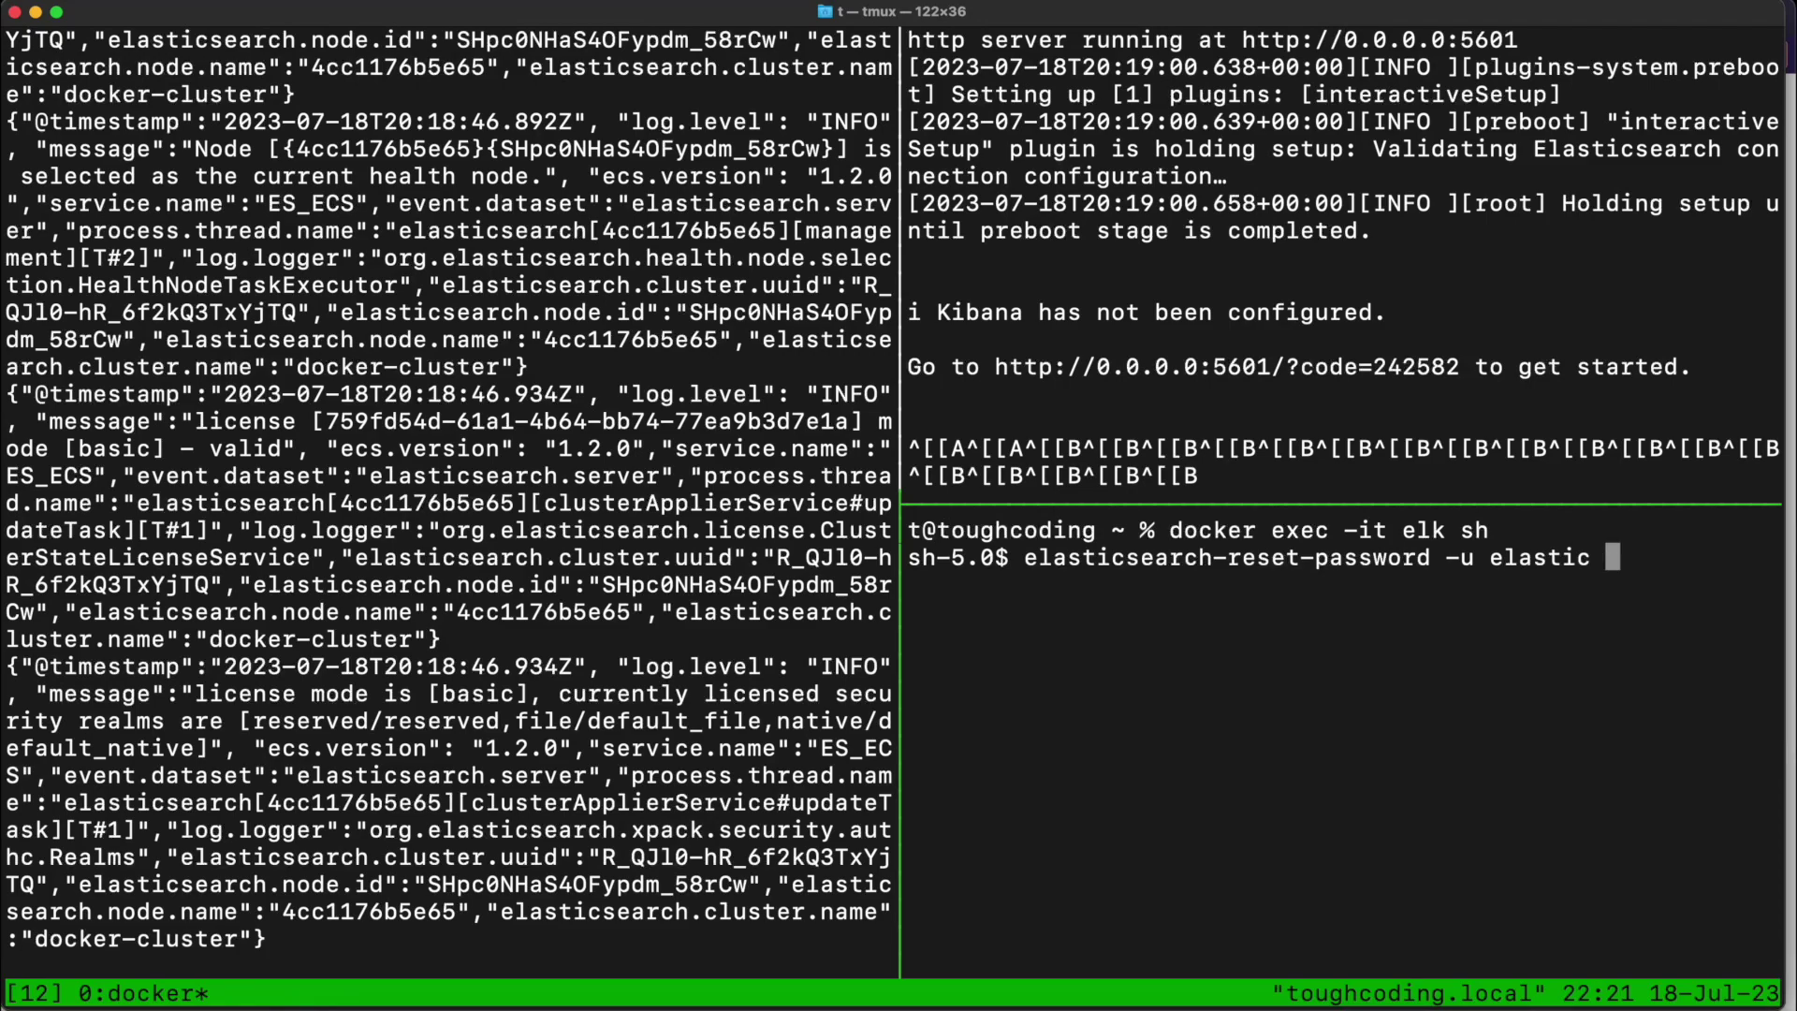
text( -i)
key(Return)
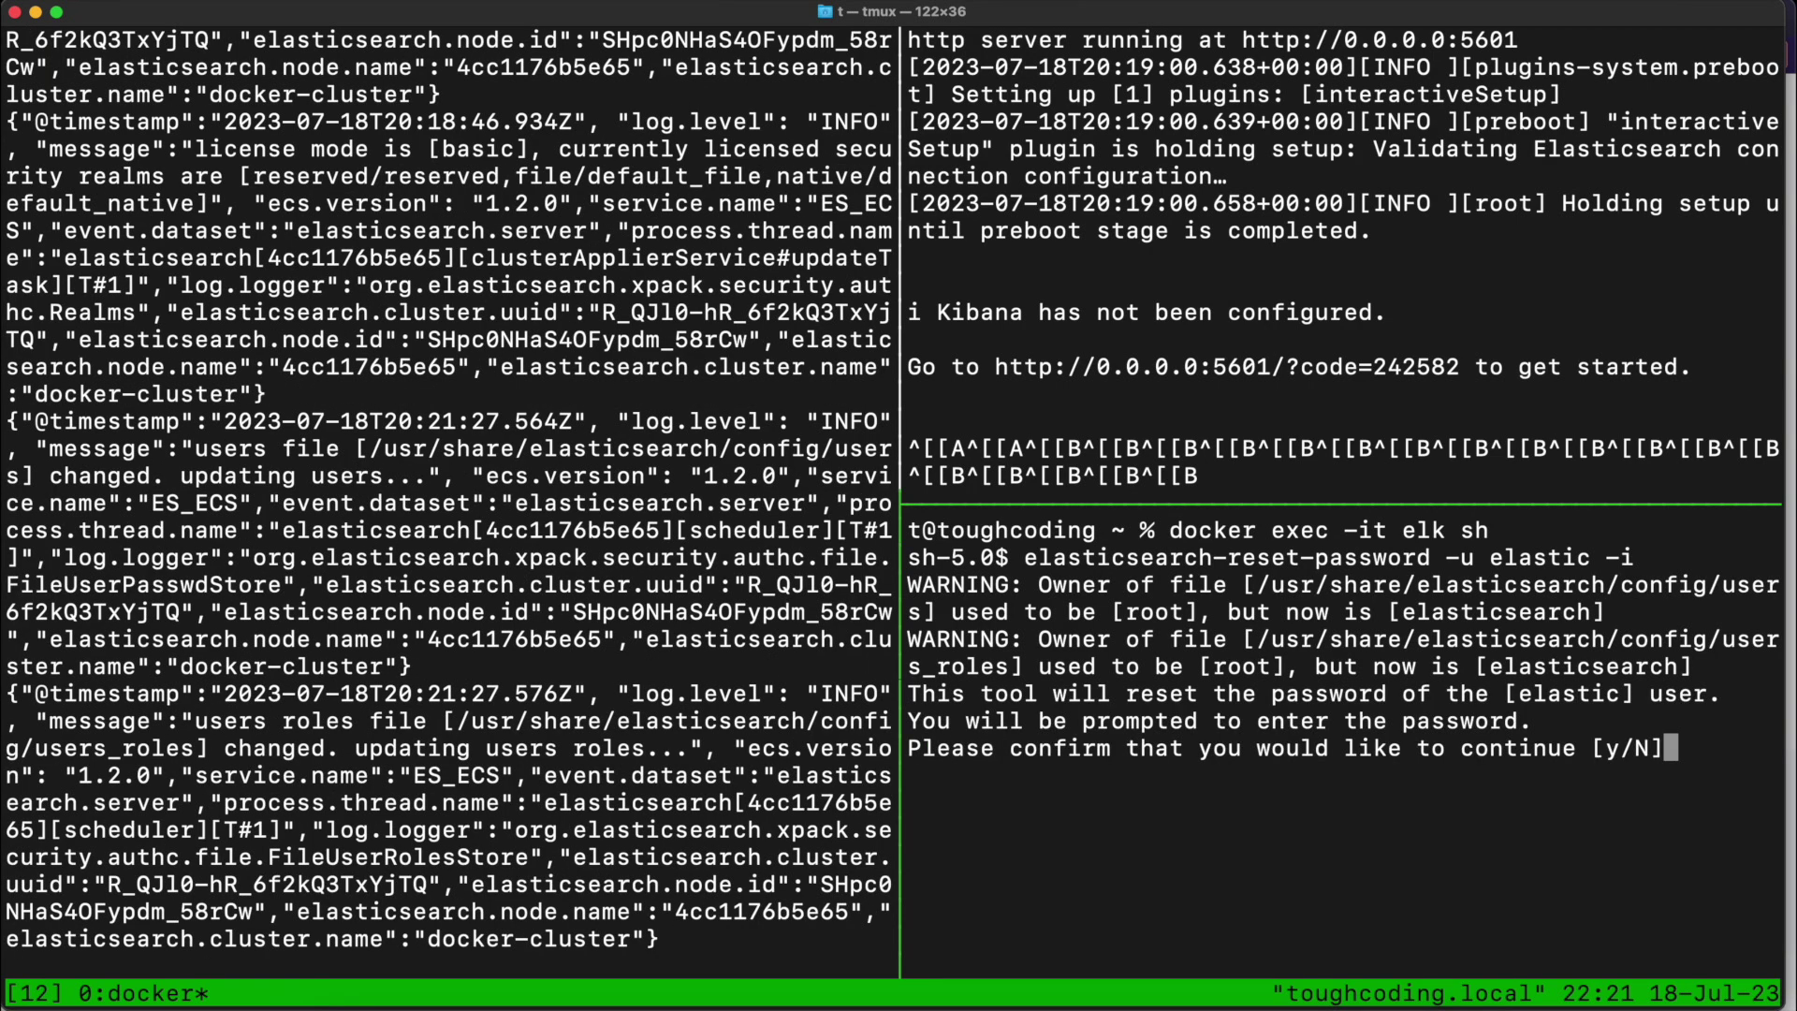
text(y)
key(Return)
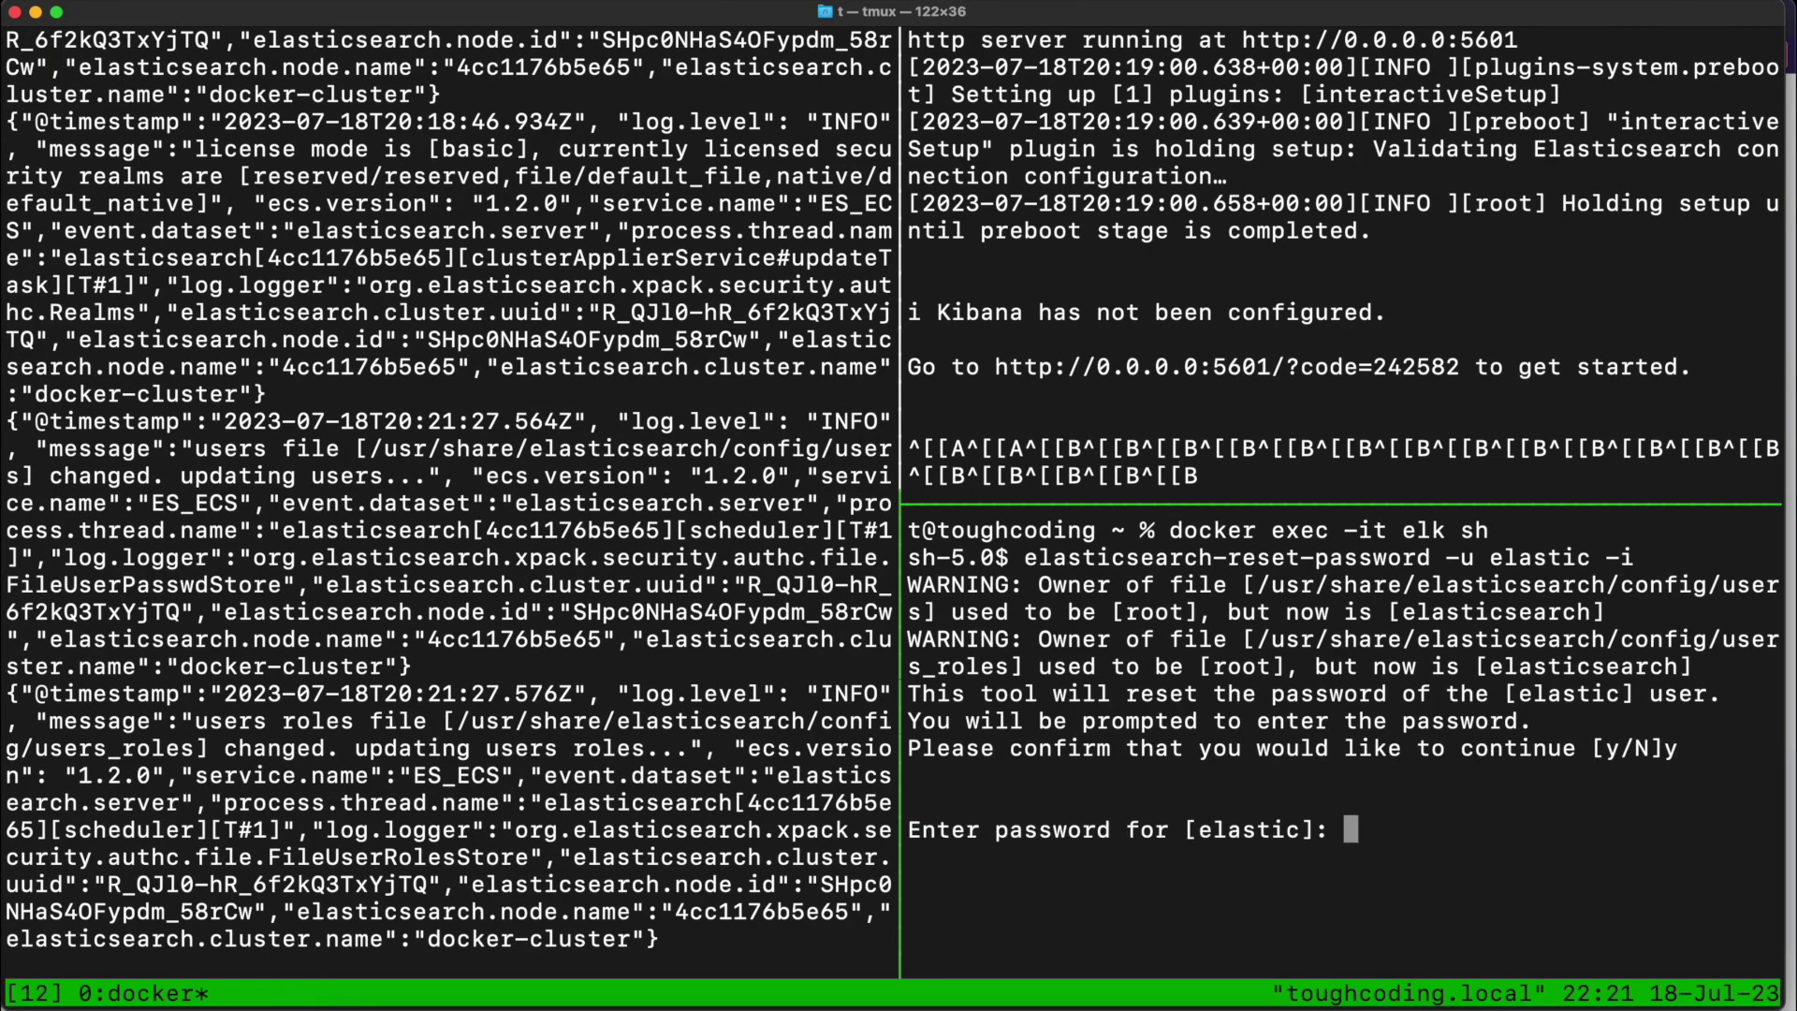
key(Return)
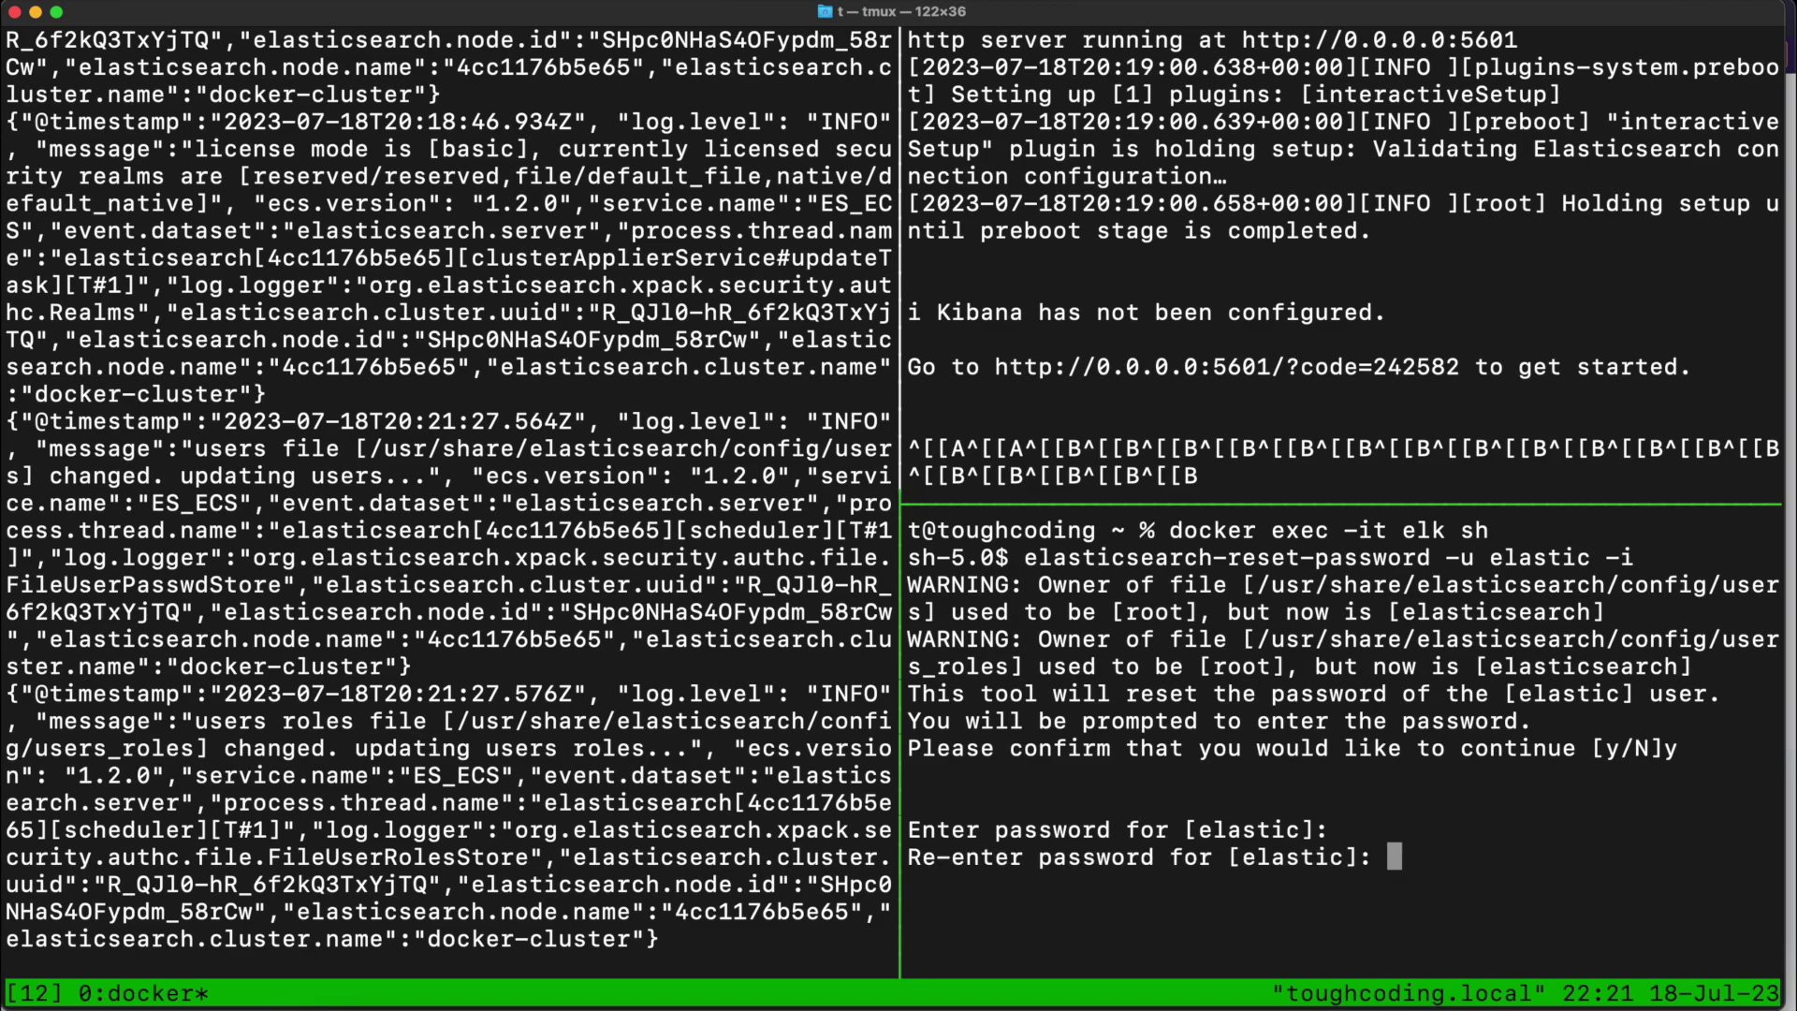
key(Return)
Step: Generate a Kibana enrollment token with elasticsearch-create-enrollment-token -s kibana
text(el)
key(Tab)
text(-cre)
key(Tab)
text(-s kibana)
key(Return)
Step: Move to the left pane and split it to add a shell below
key(ctrl+b)
key(Left)
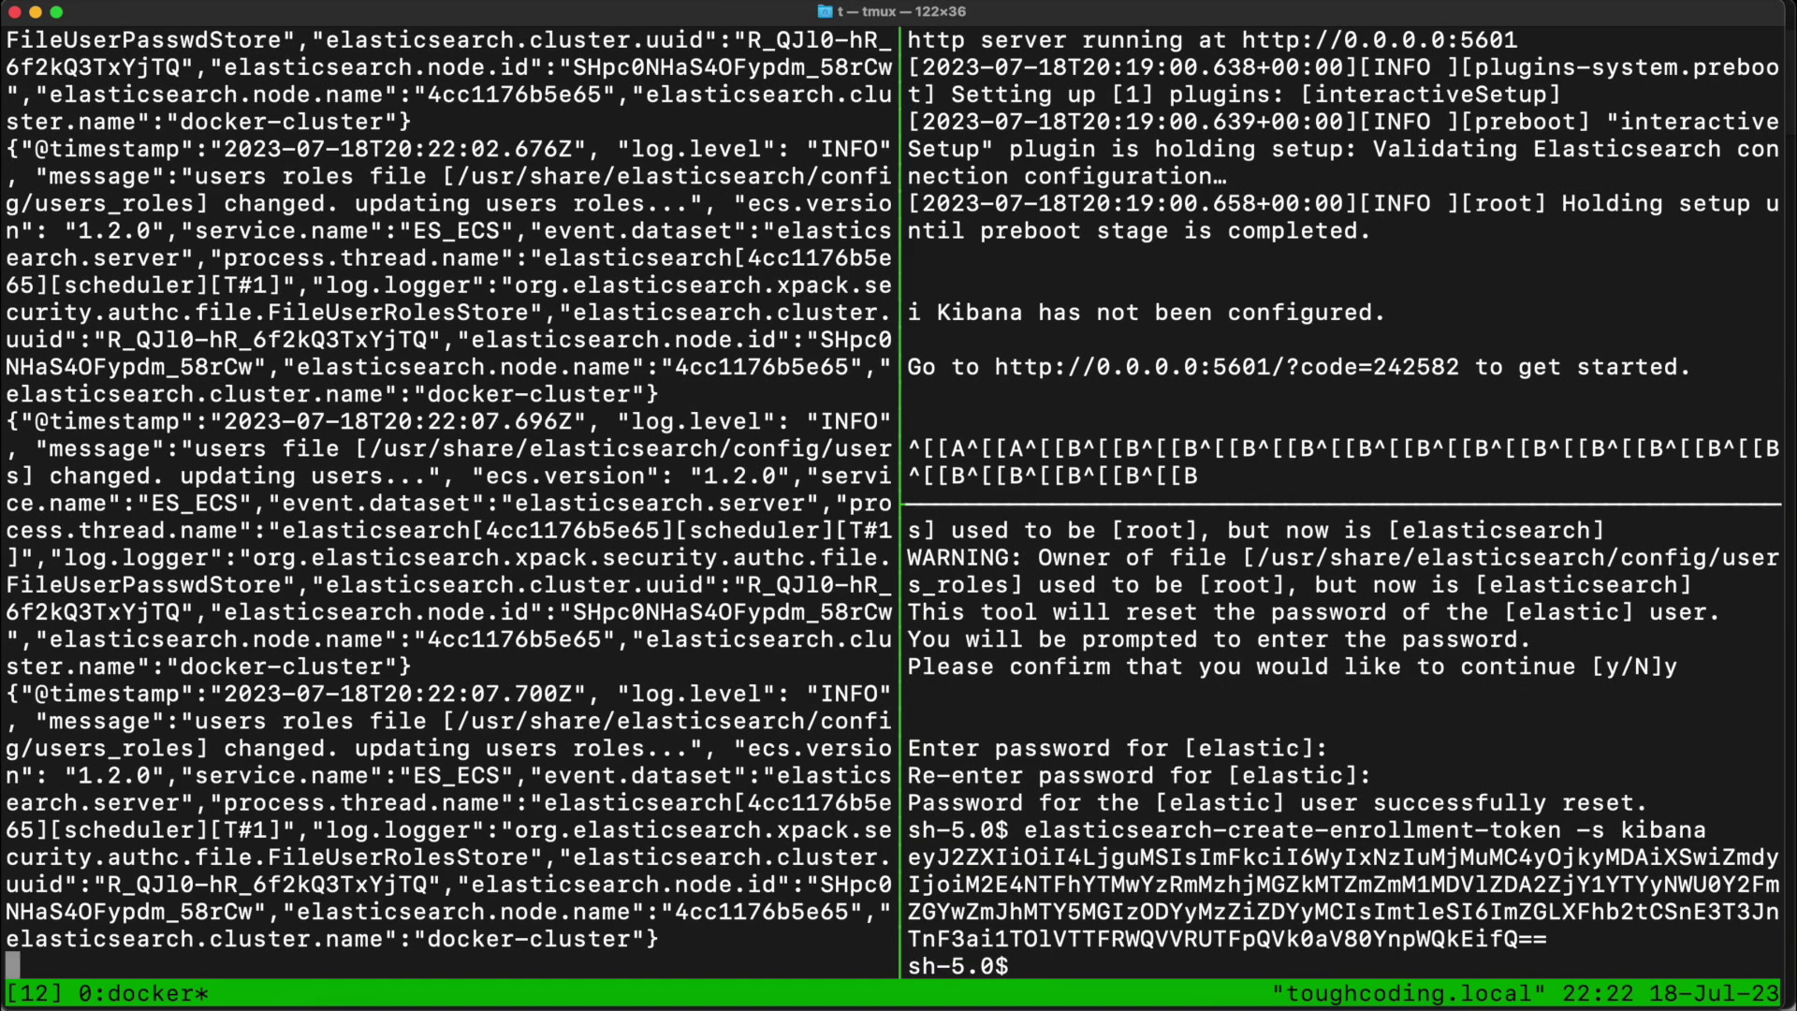
key(ctrl+b)
key(quotedbl)
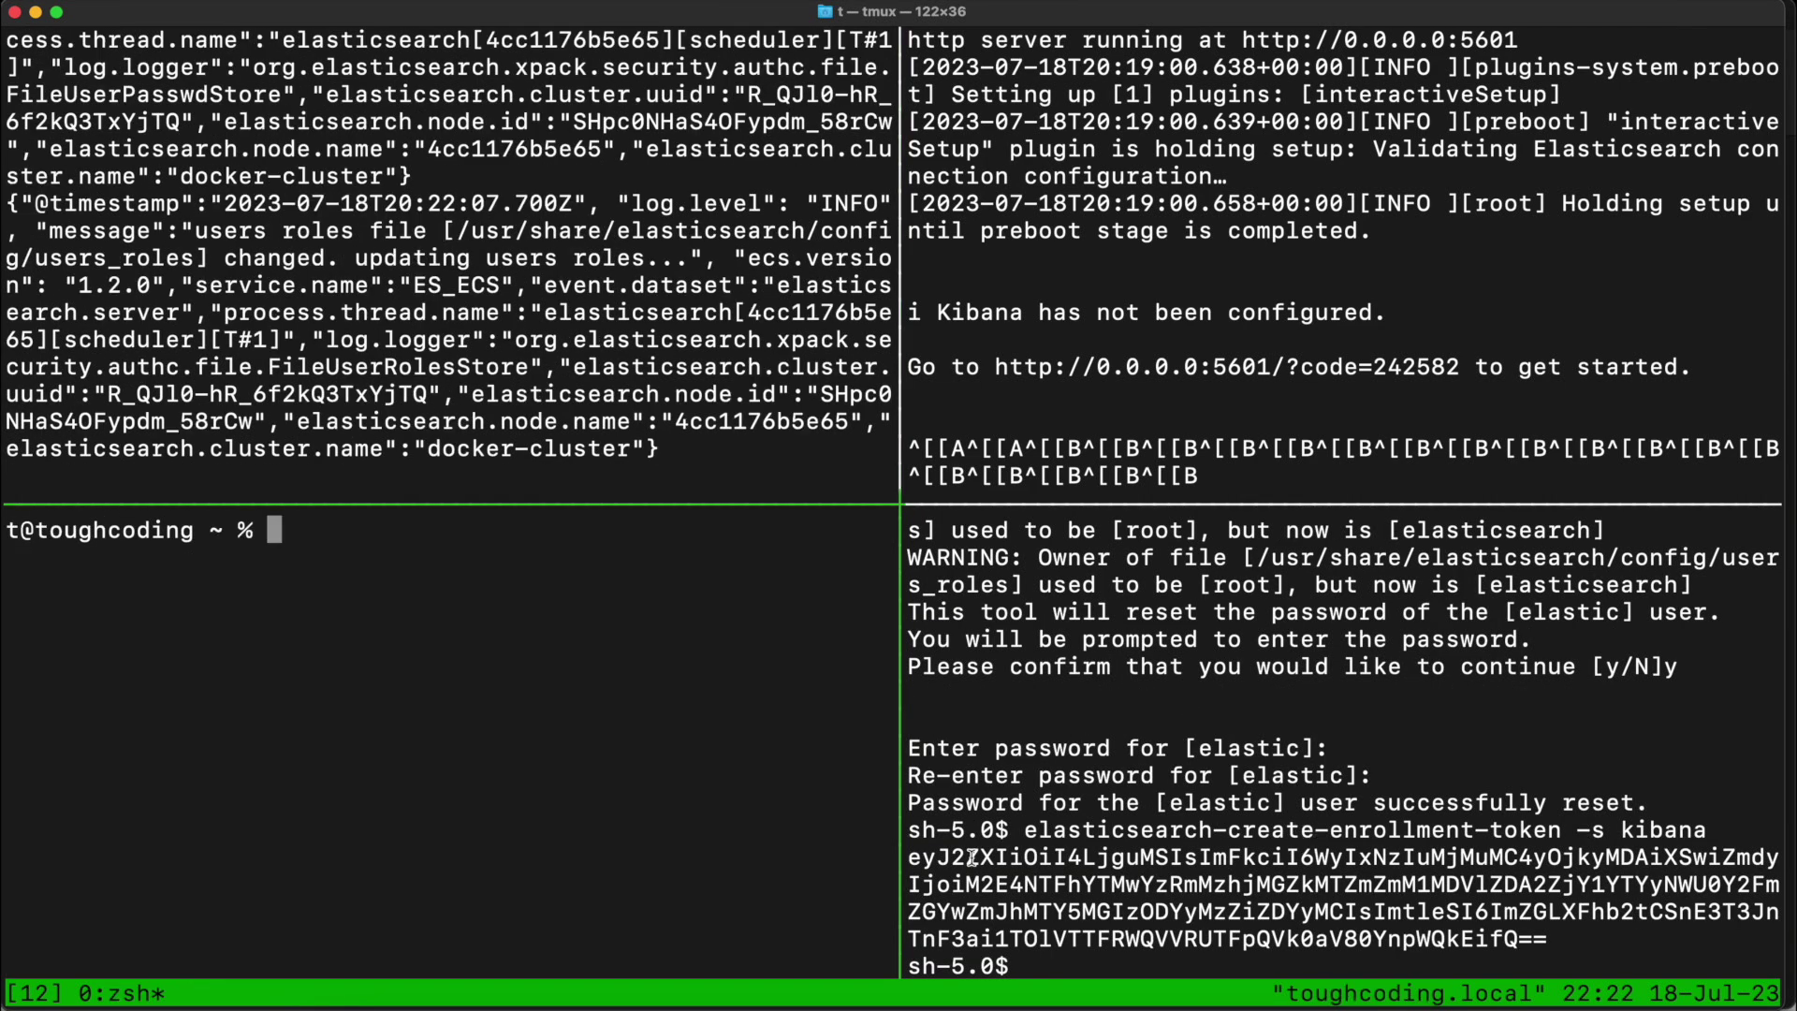
Step: Copy the enrollment token into Kibana's setup form and submit it to configure Elastic
drag(922, 858, 1554, 933)
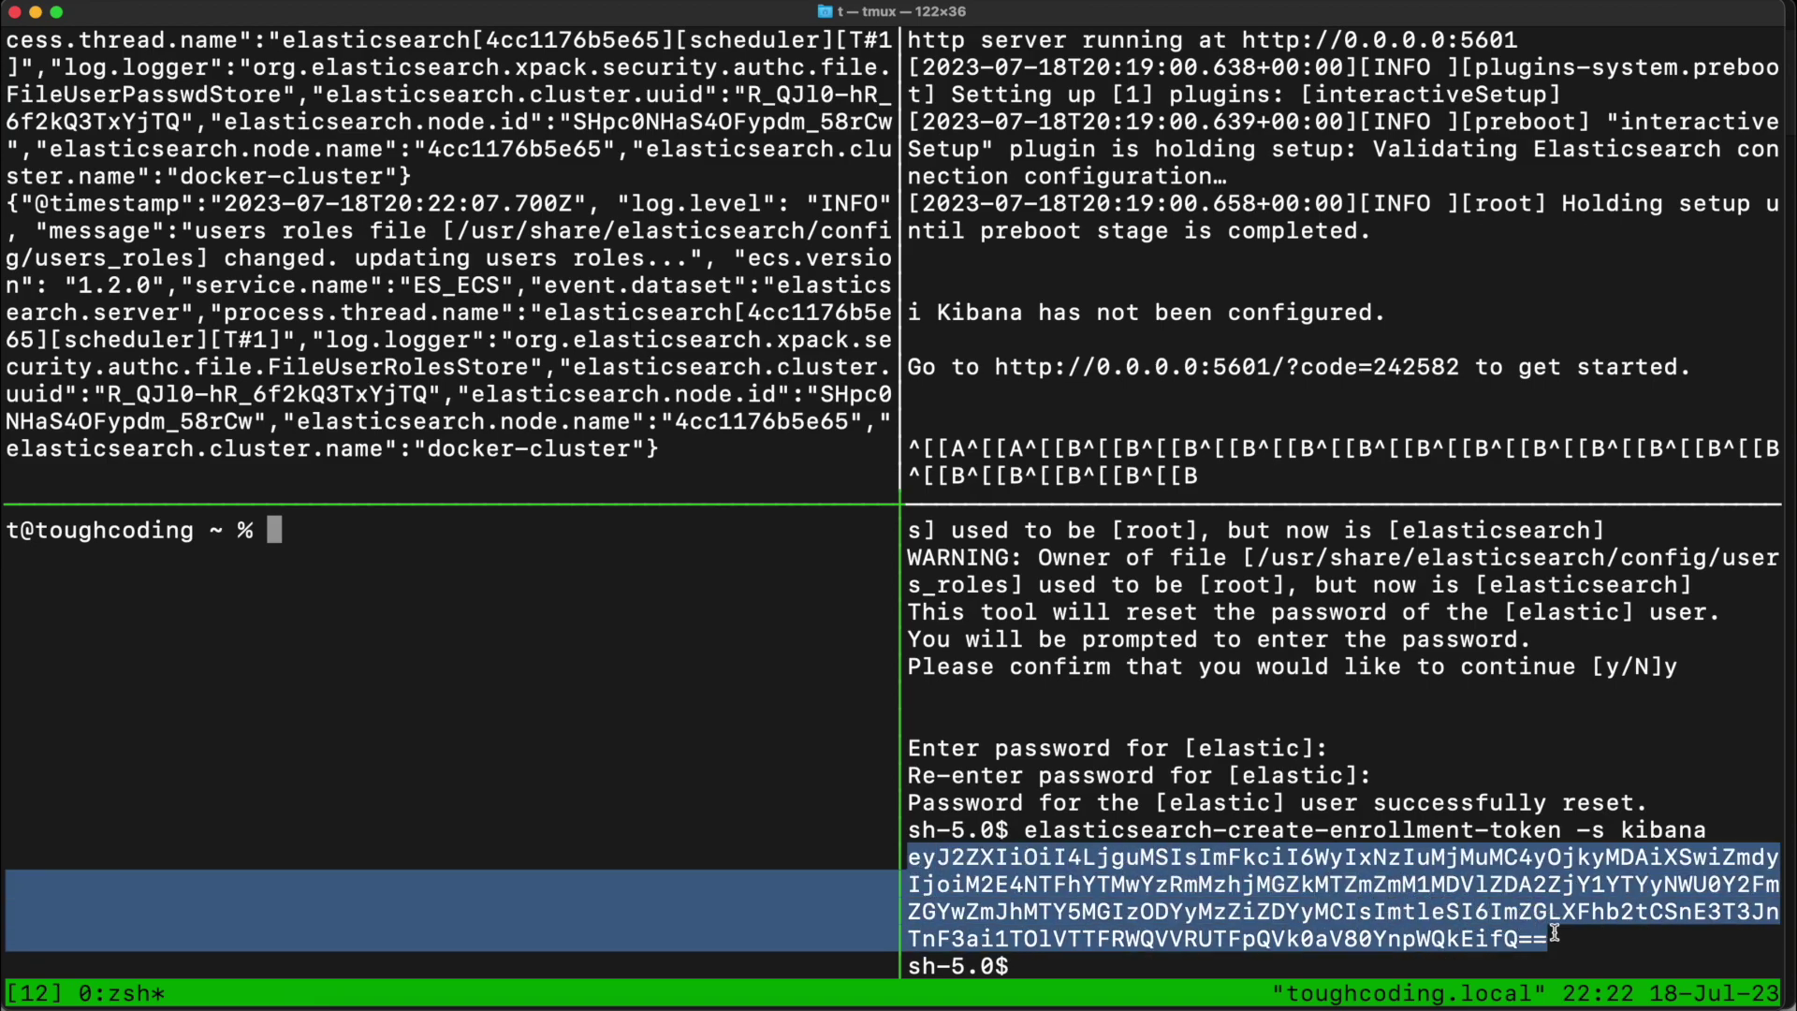
click(1006, 1002)
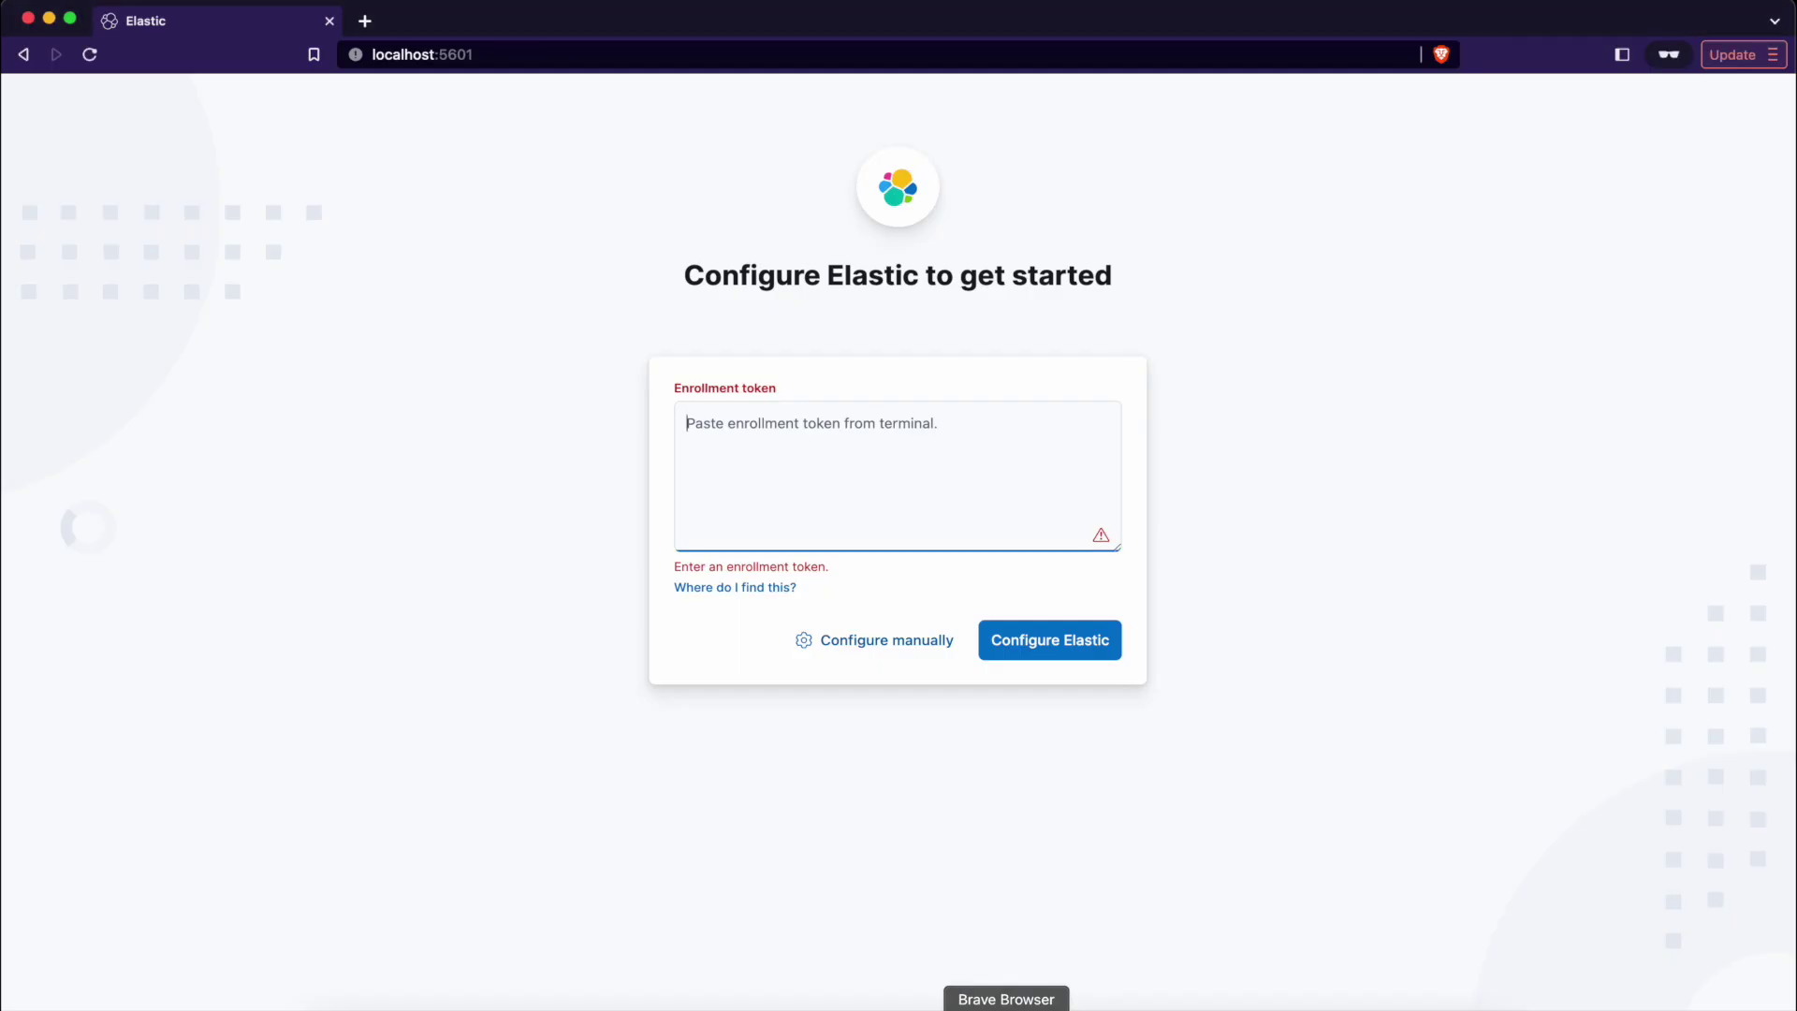
key(super+v)
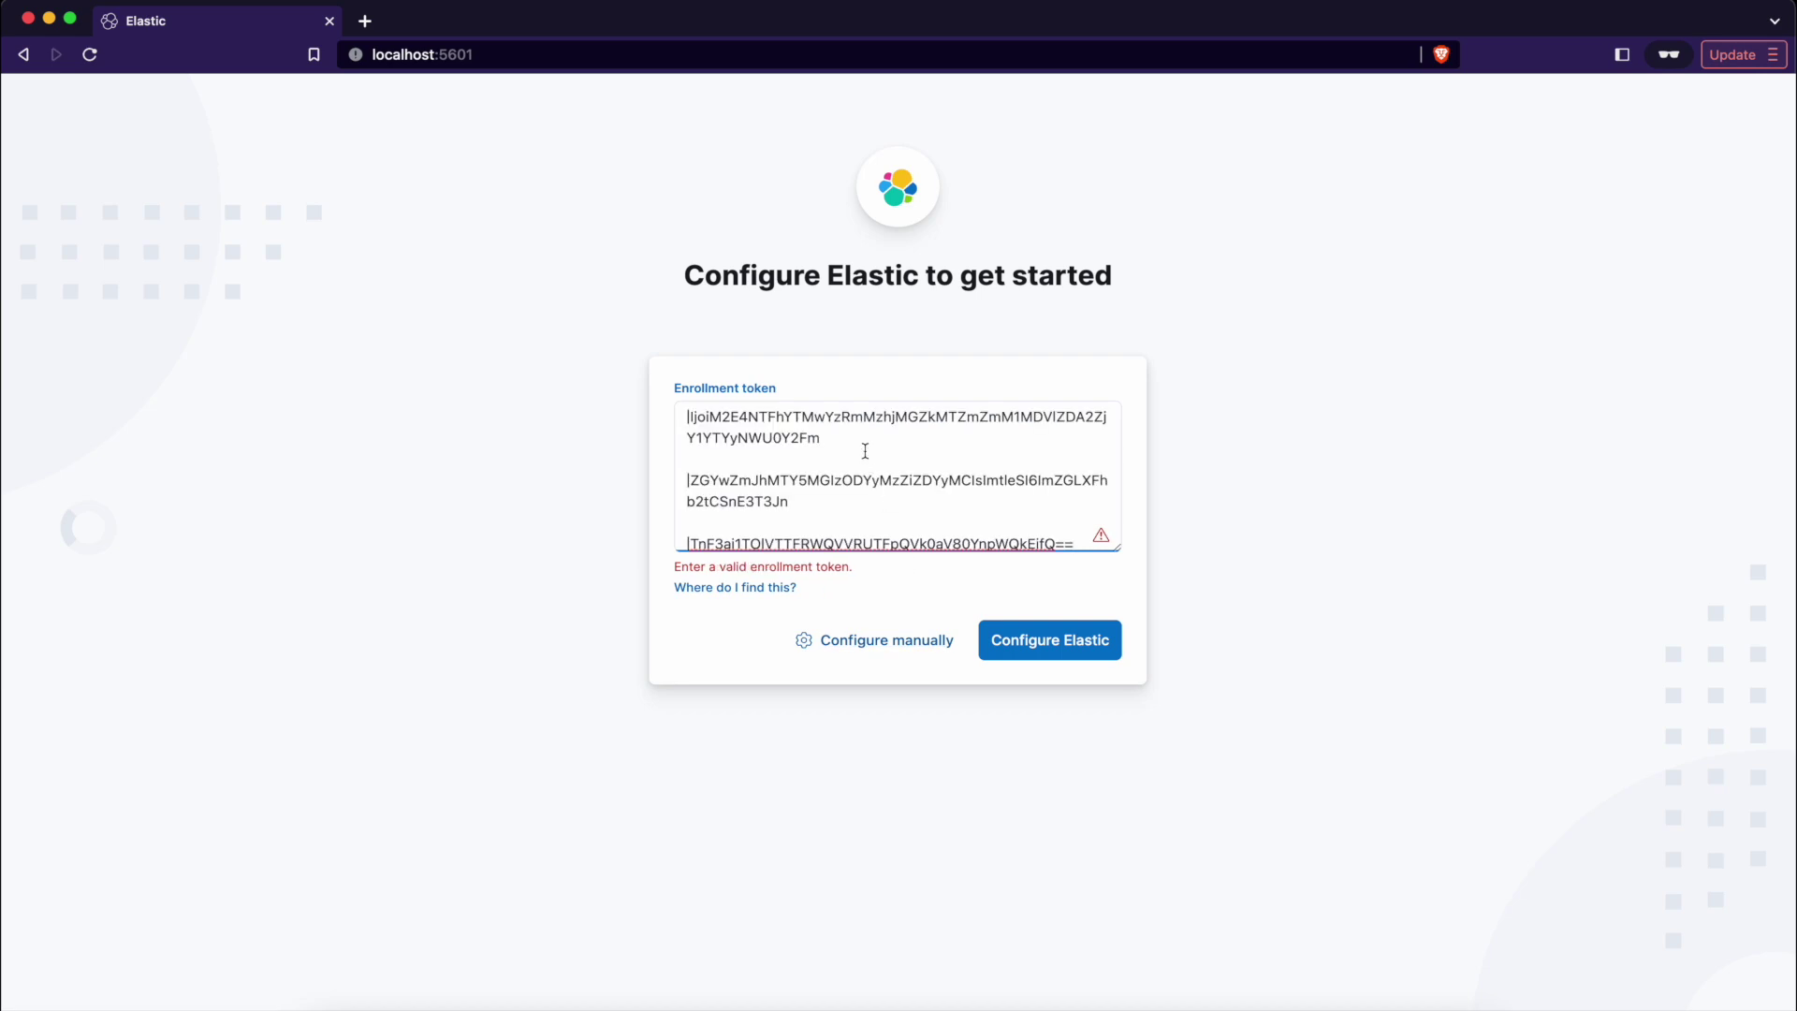
key(BackSpace)
key(BackSpace)
click(1045, 621)
Step: Copy the verification code from Kibana's log into the dialog and verify it
key(super+Tab)
drag(1316, 394, 1418, 394)
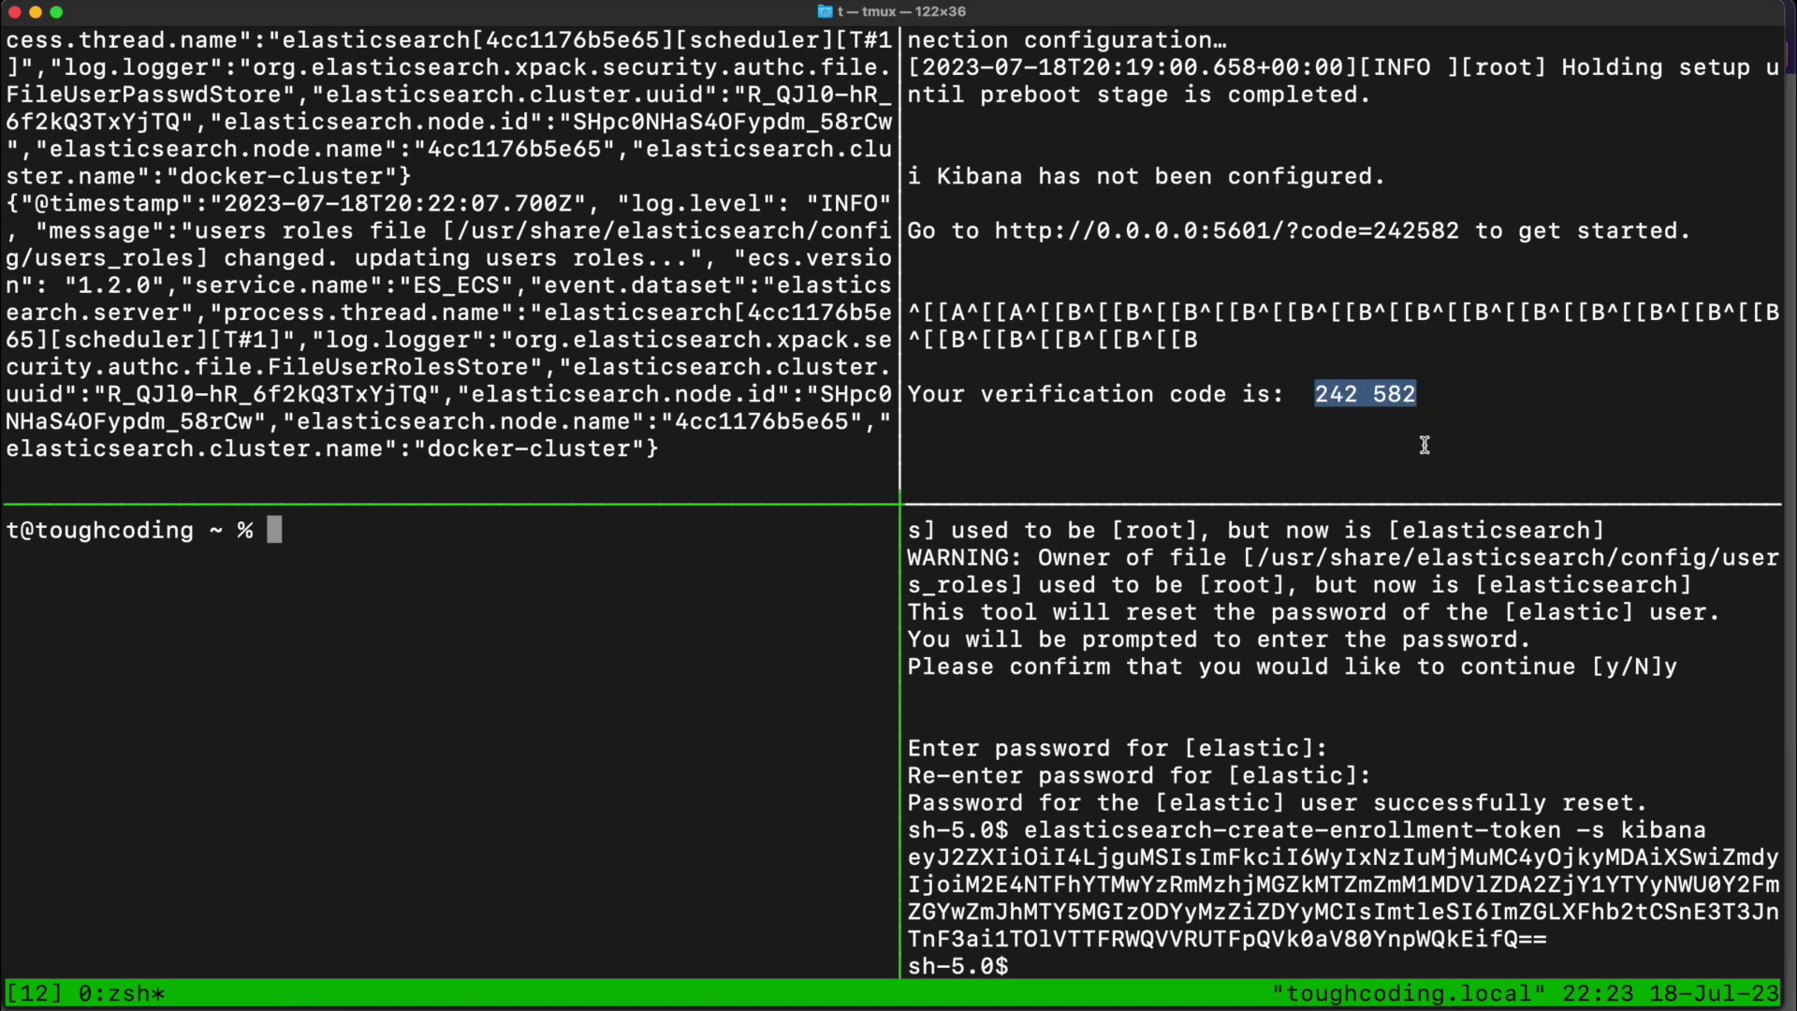
key(super+Tab)
text(242582)
click(904, 628)
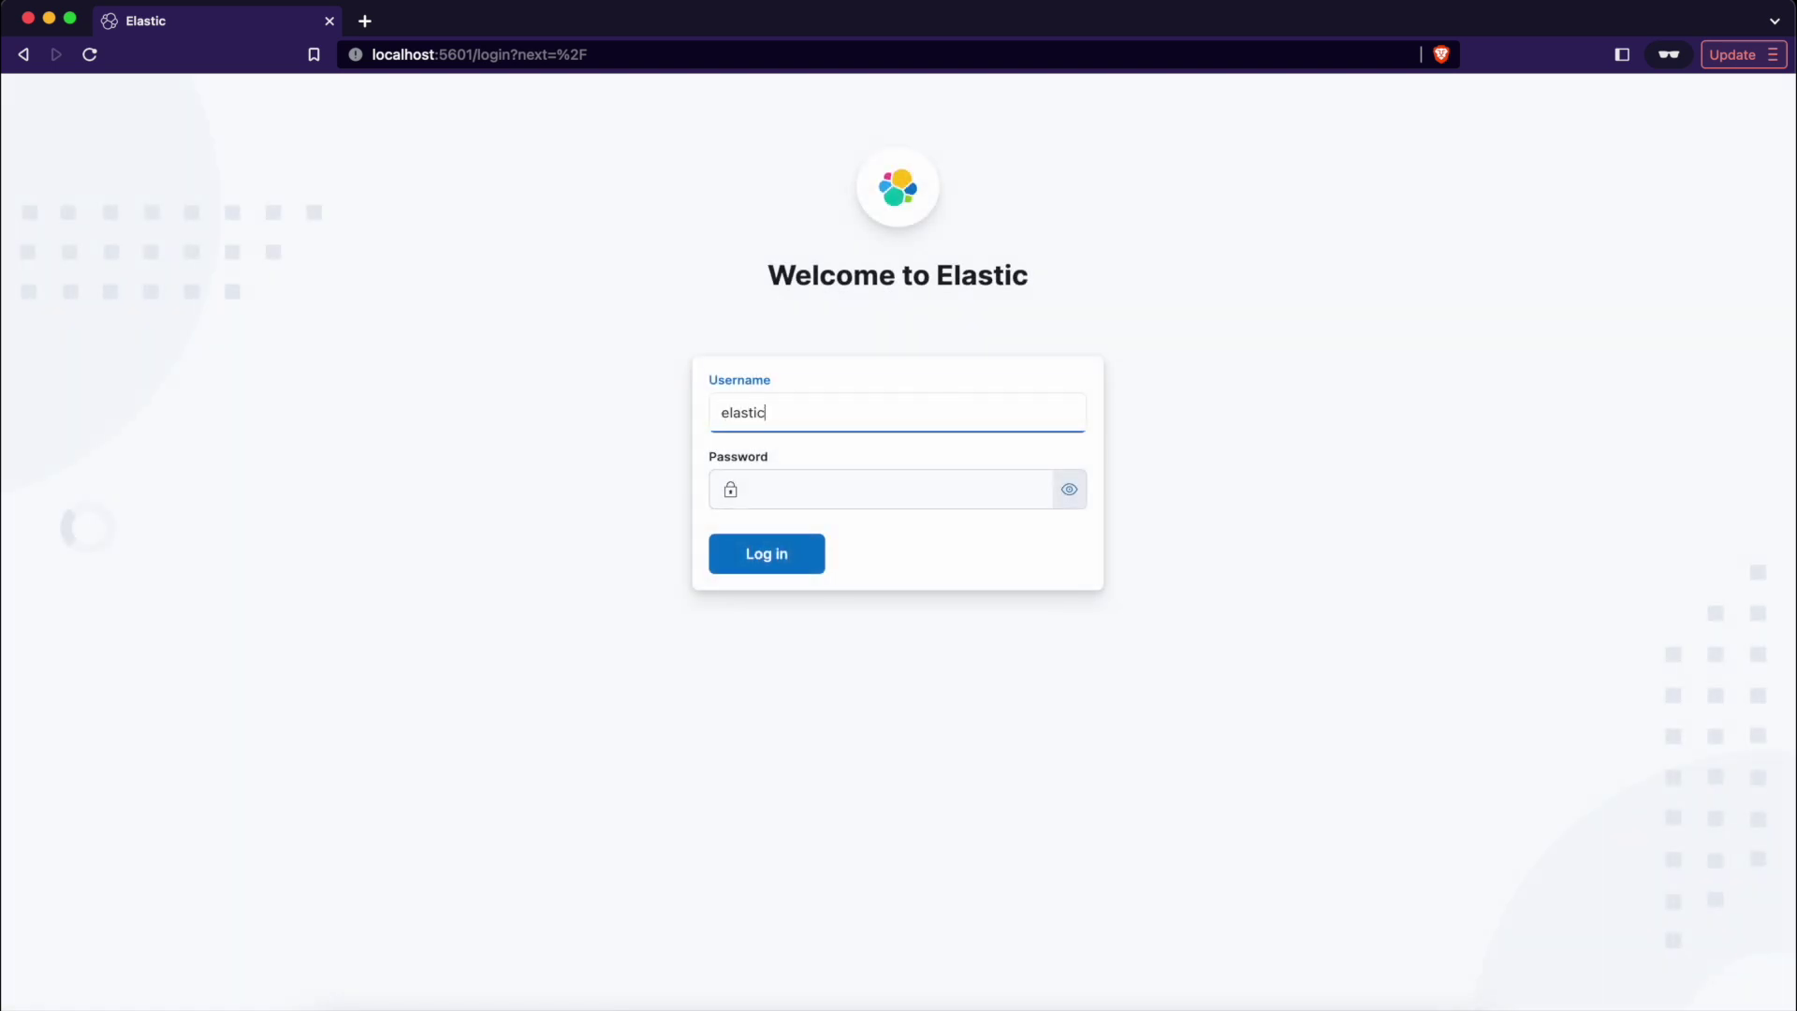
Step: Log in as elastic with the reset password, explore on your own, and open Discover
click(751, 489)
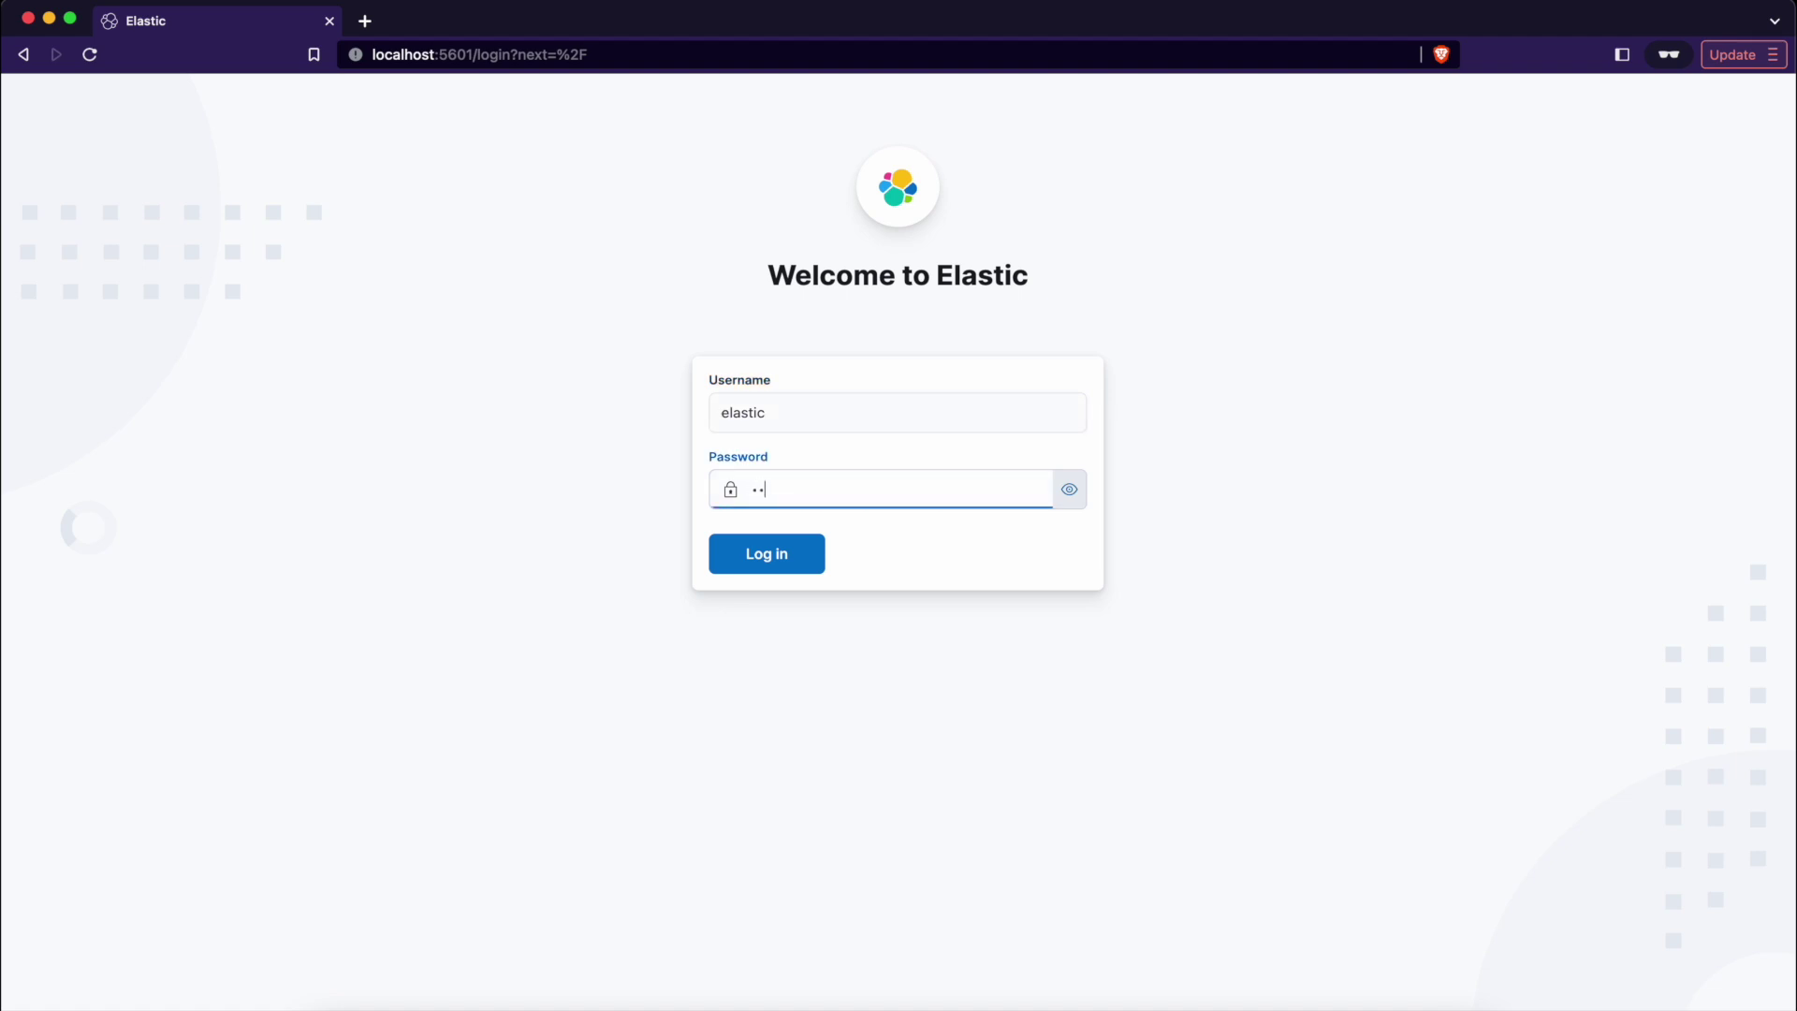
key(Return)
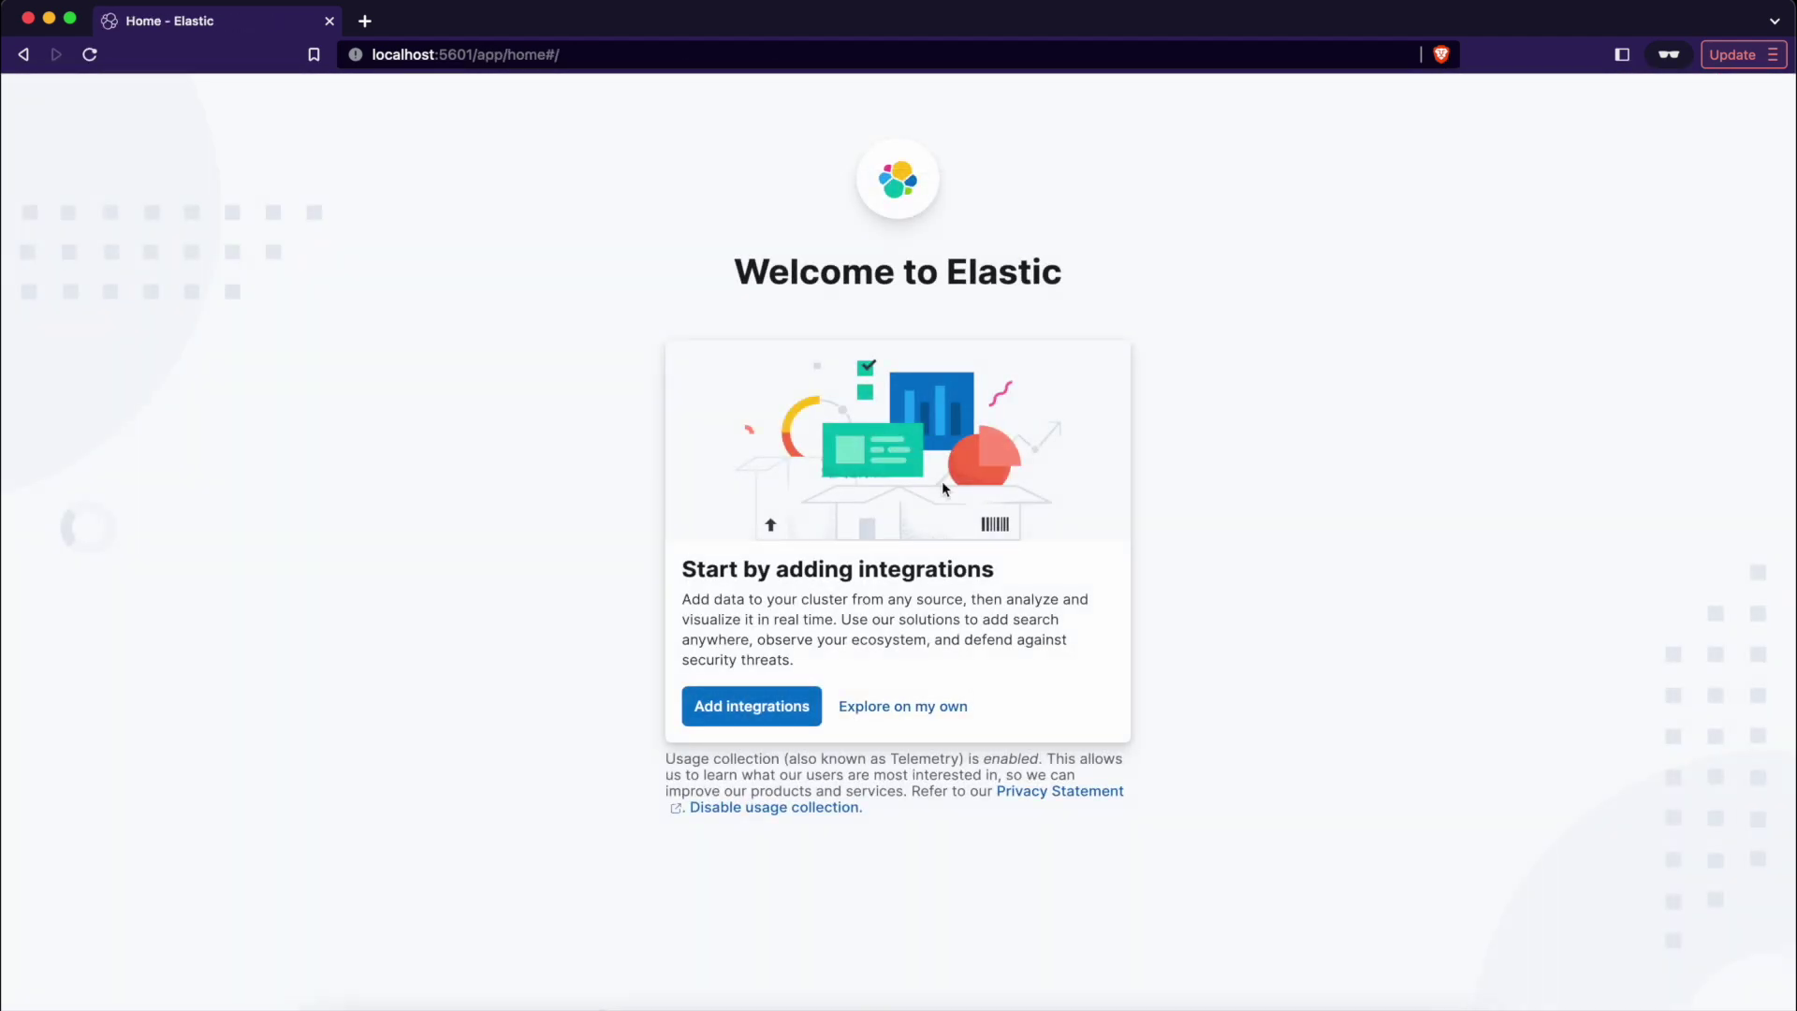
click(960, 712)
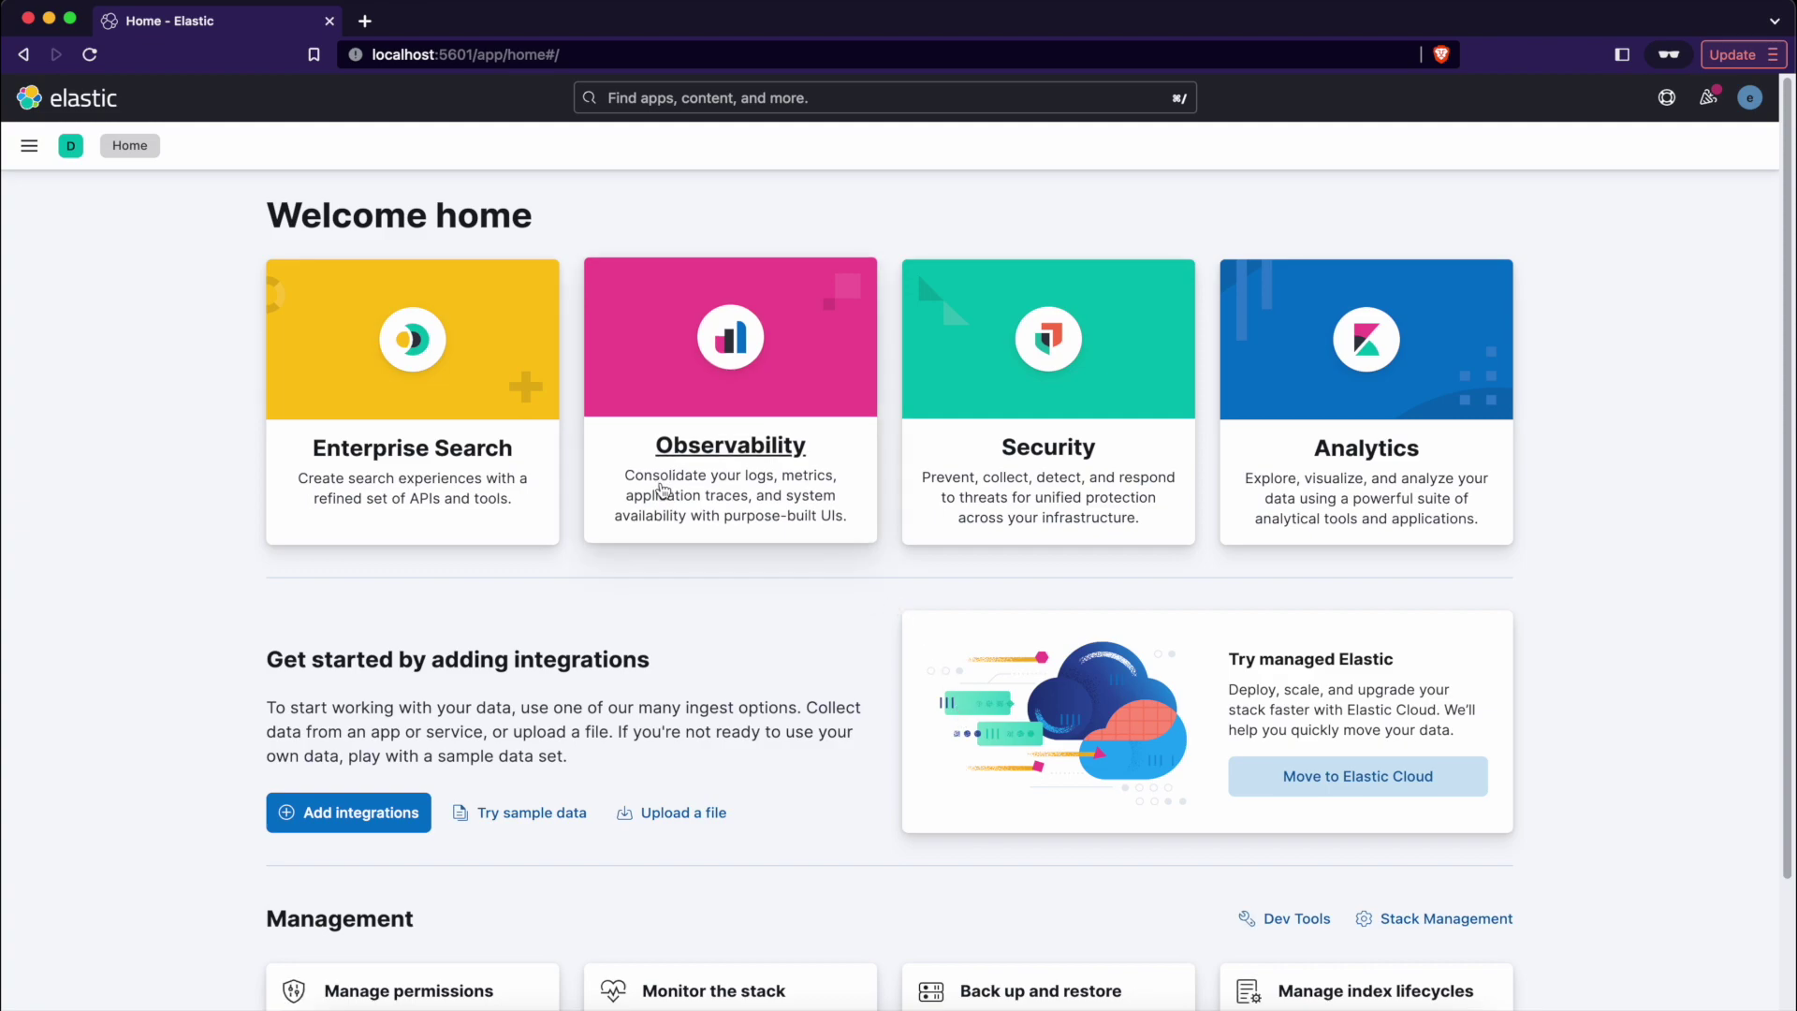
click(29, 146)
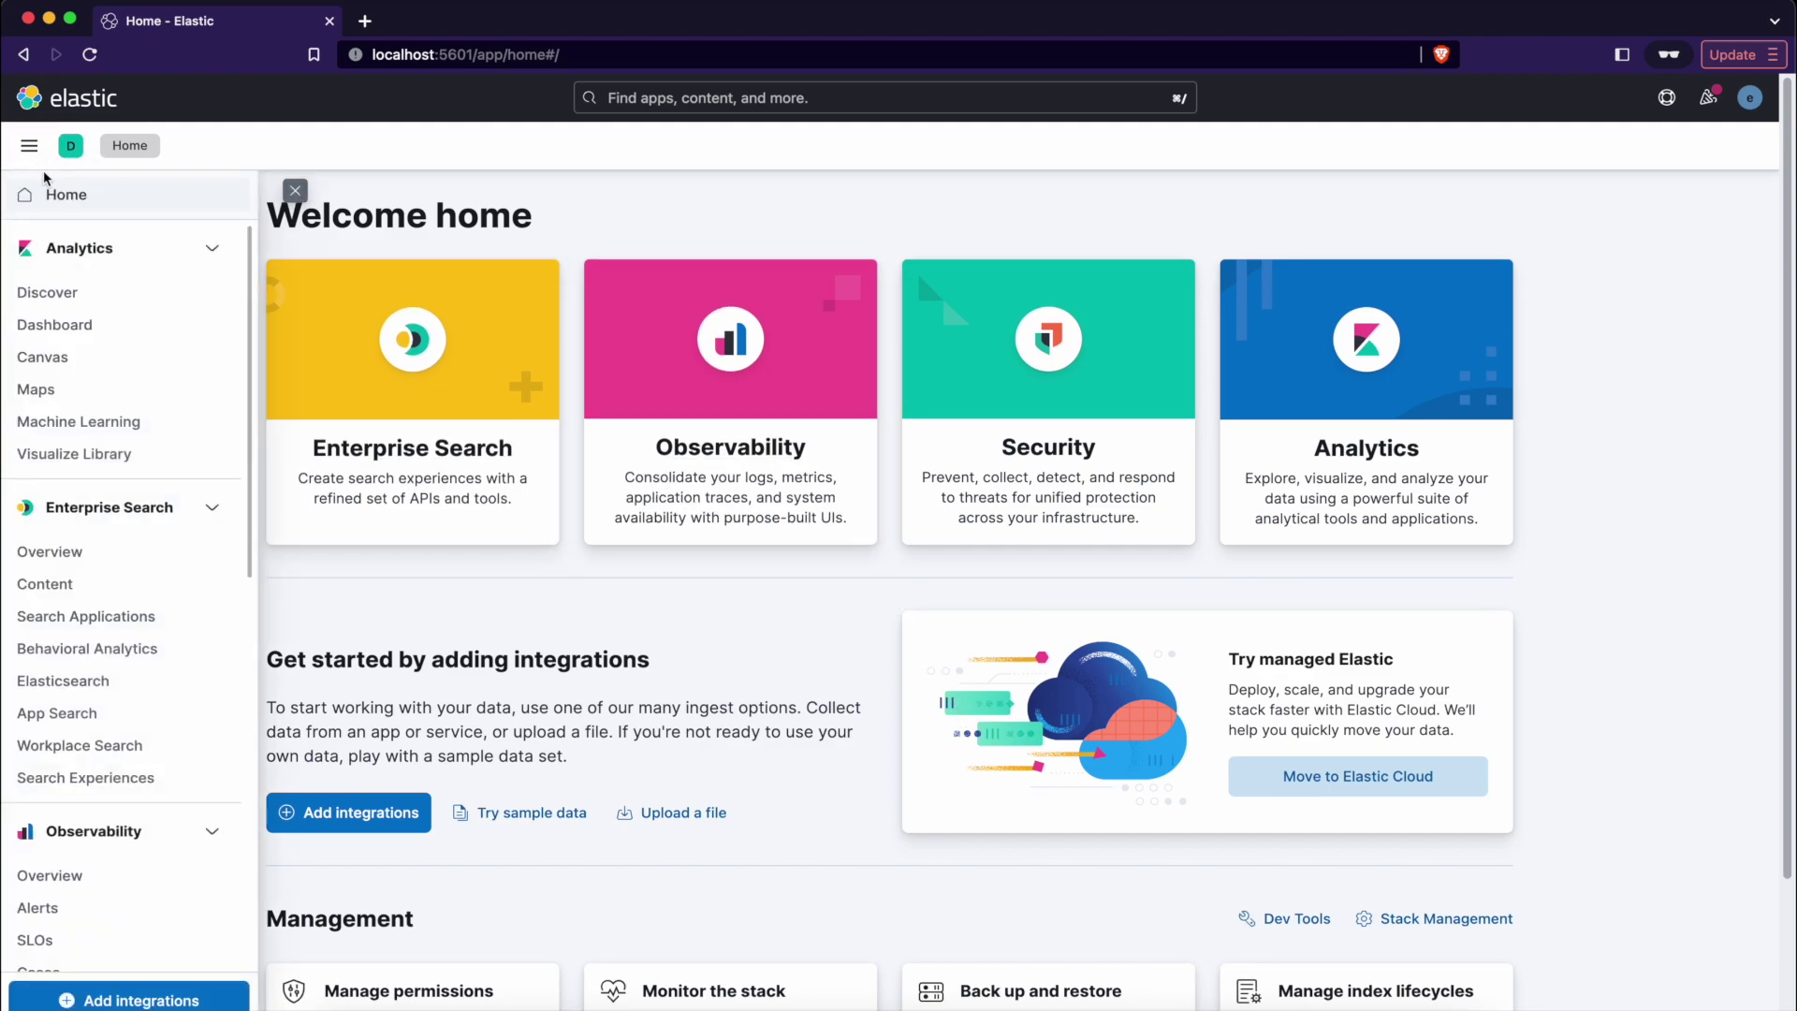
click(47, 293)
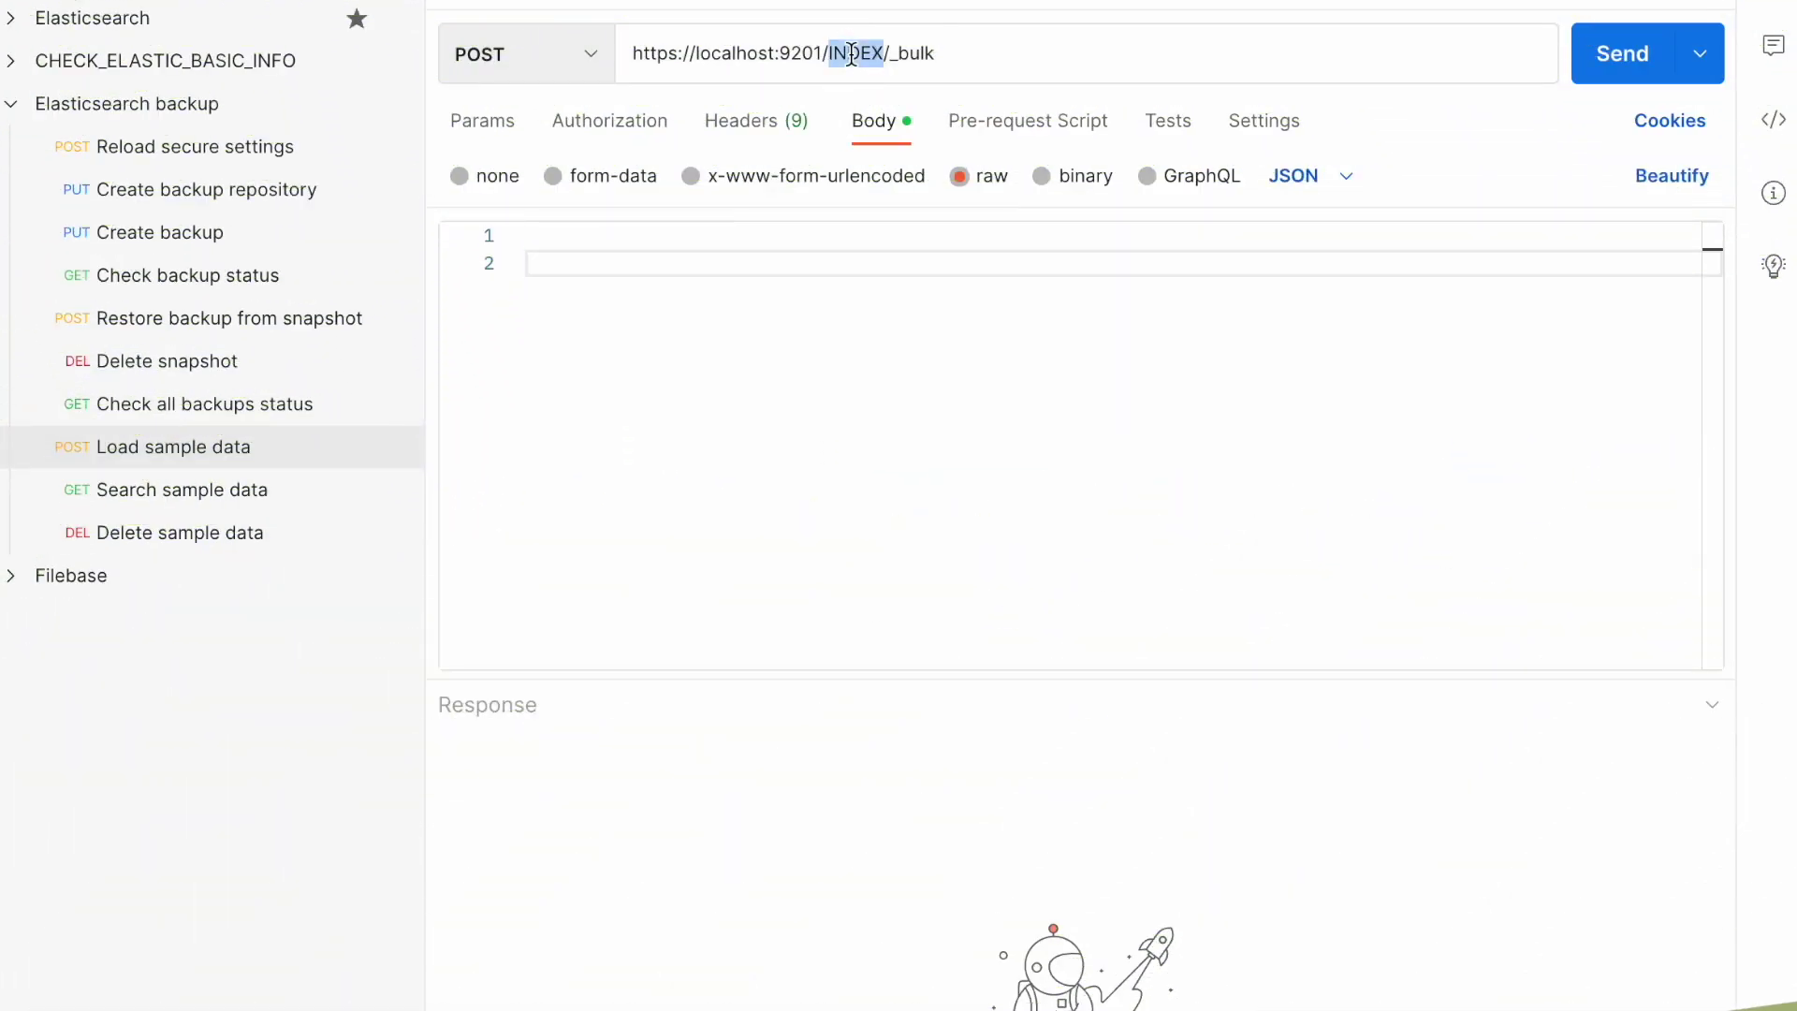
Step: Bulk-load the sample documents into the producta index via the _bulk request
text(producta)
click(1037, 437)
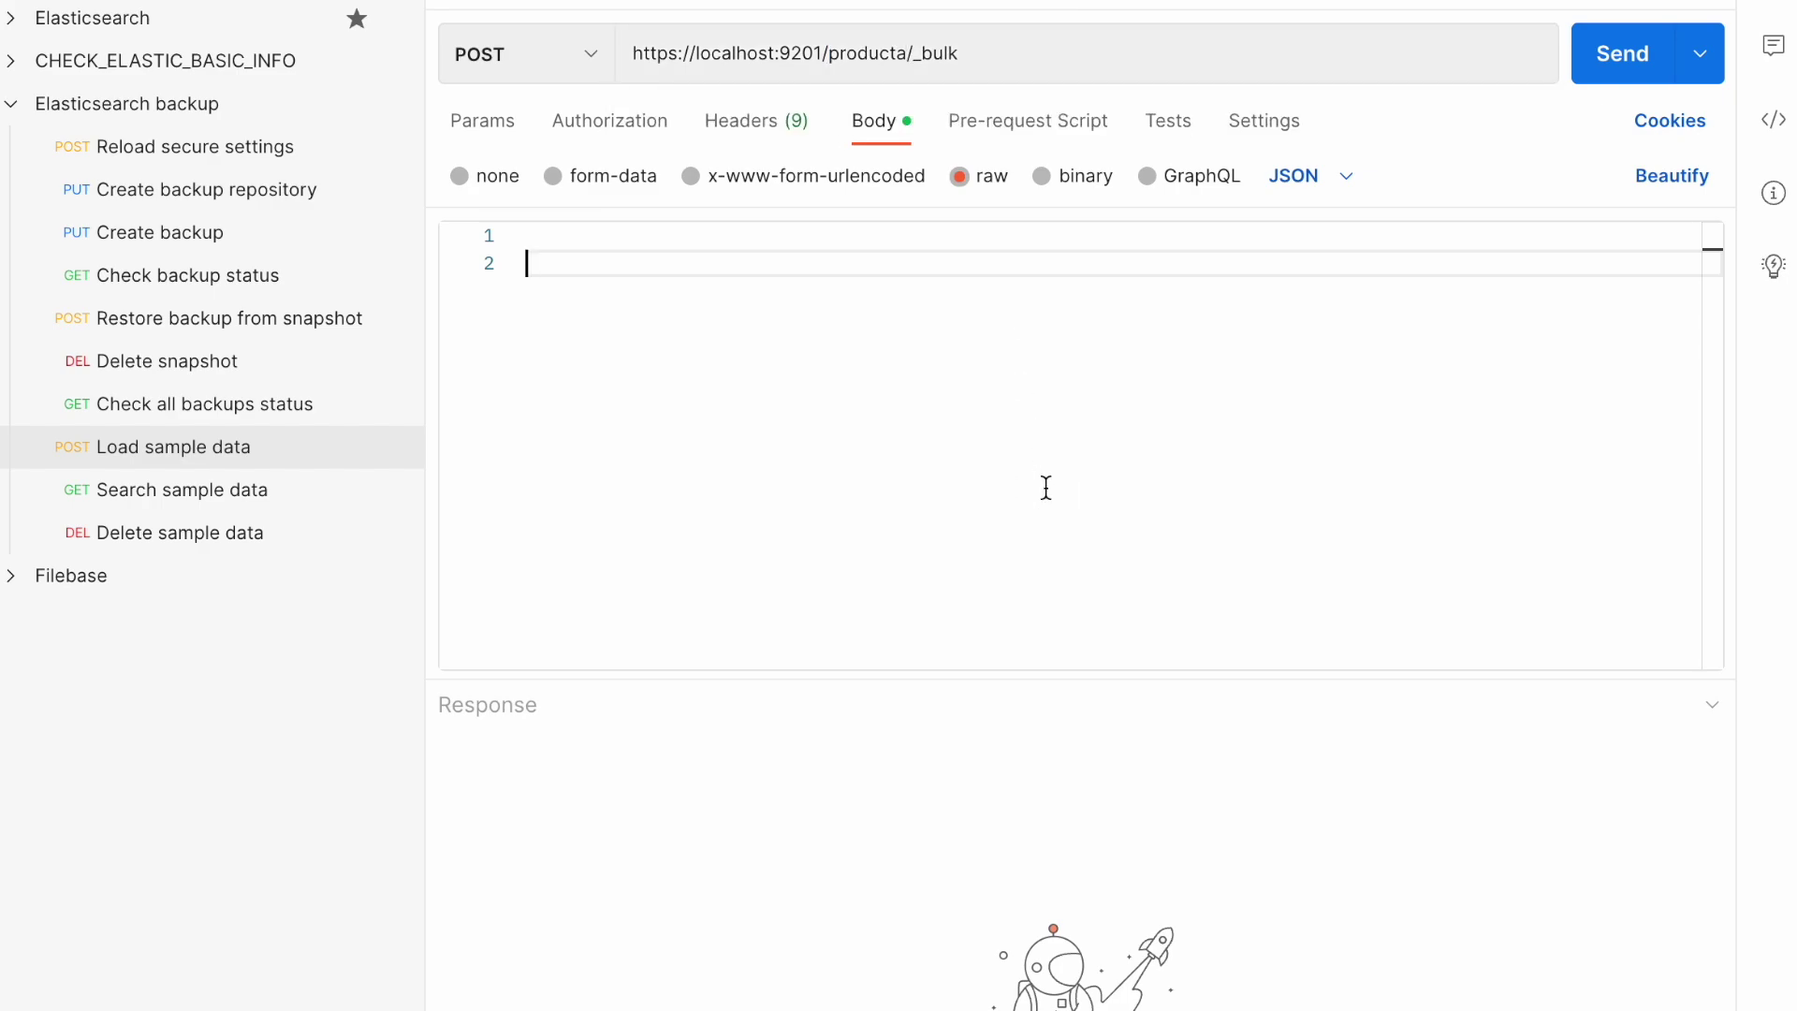
click(1003, 228)
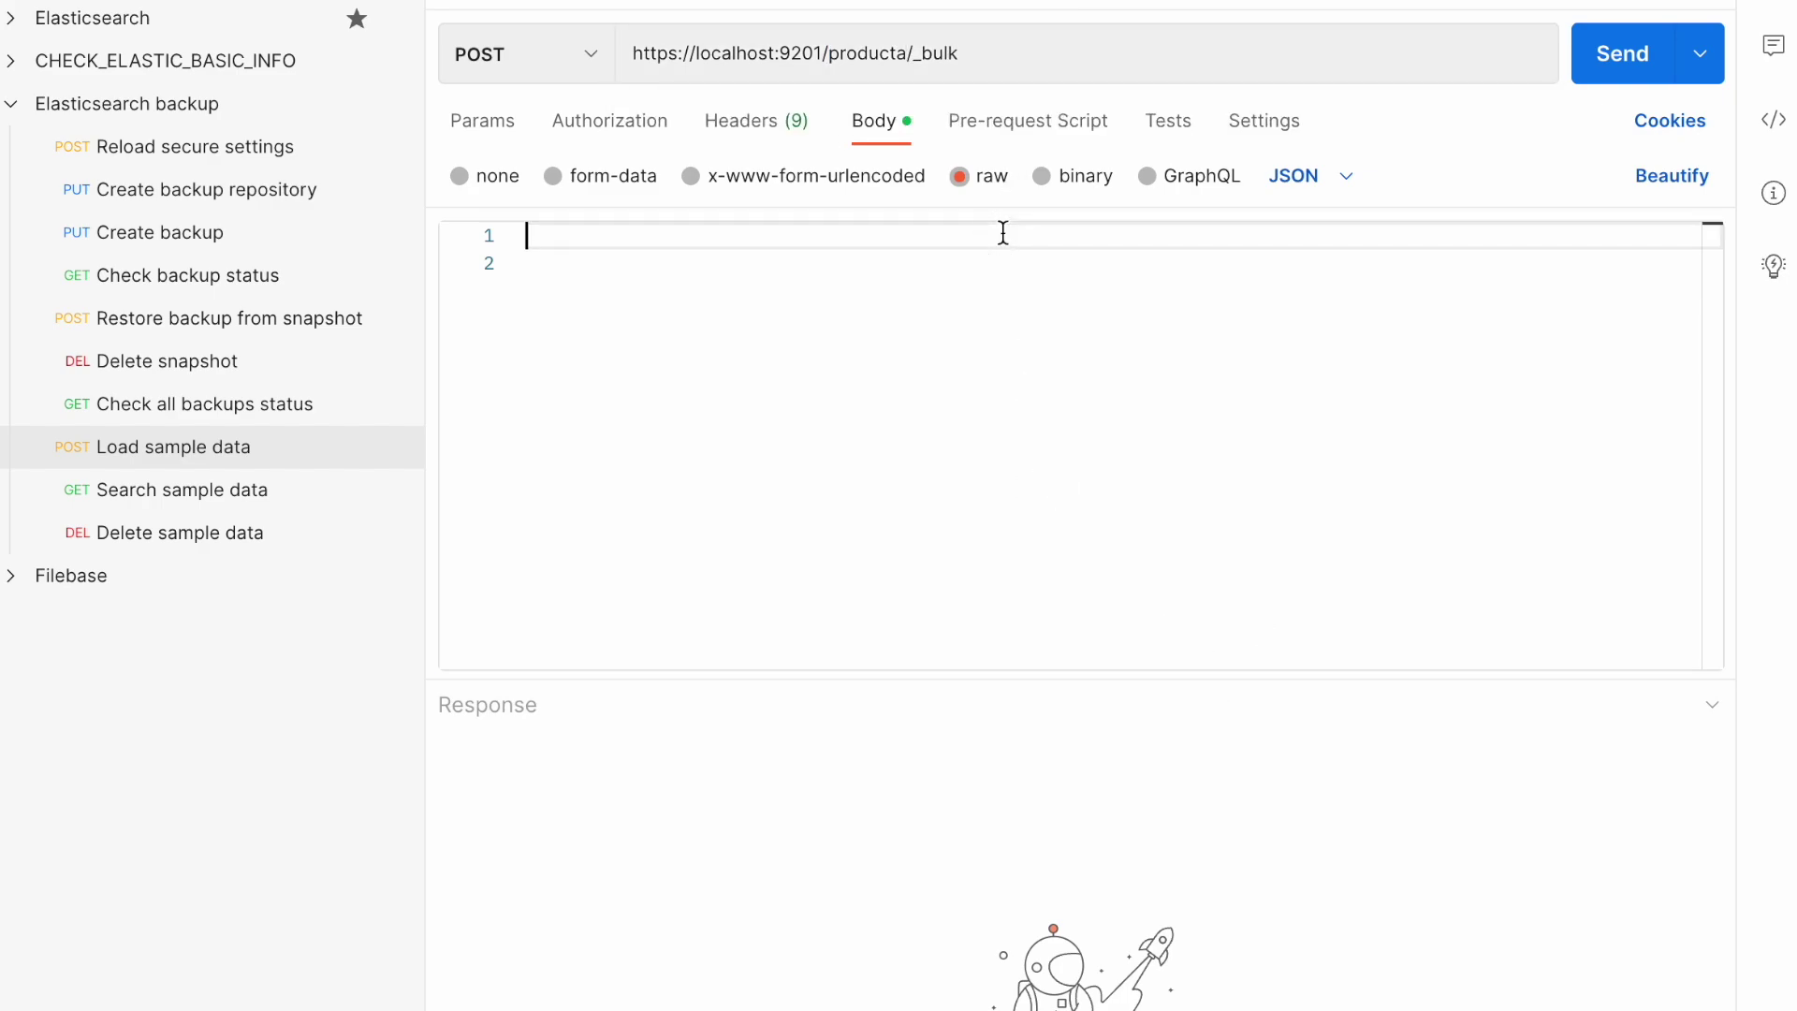
text({"index":{"_id":"broomstick"}} {"description":"wooden"} {"index":{"_id":"dustbin"}} {"description":"metal"})
click(1384, 561)
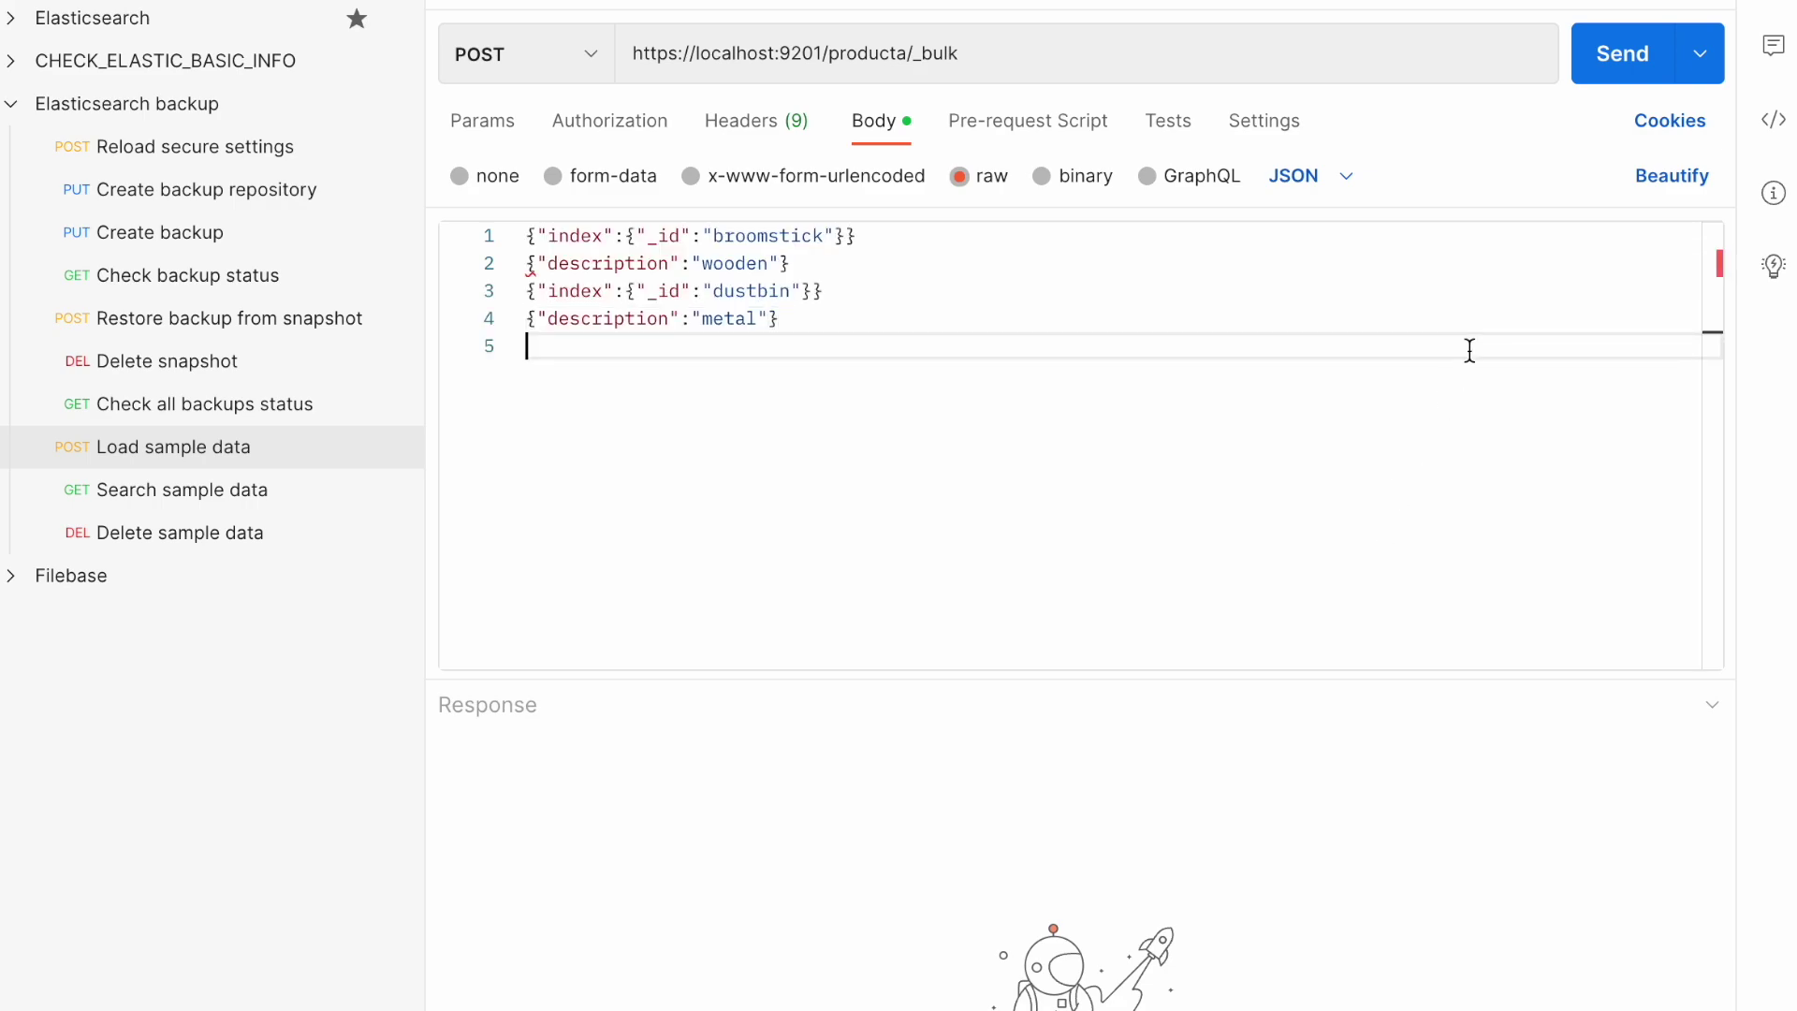
click(1619, 80)
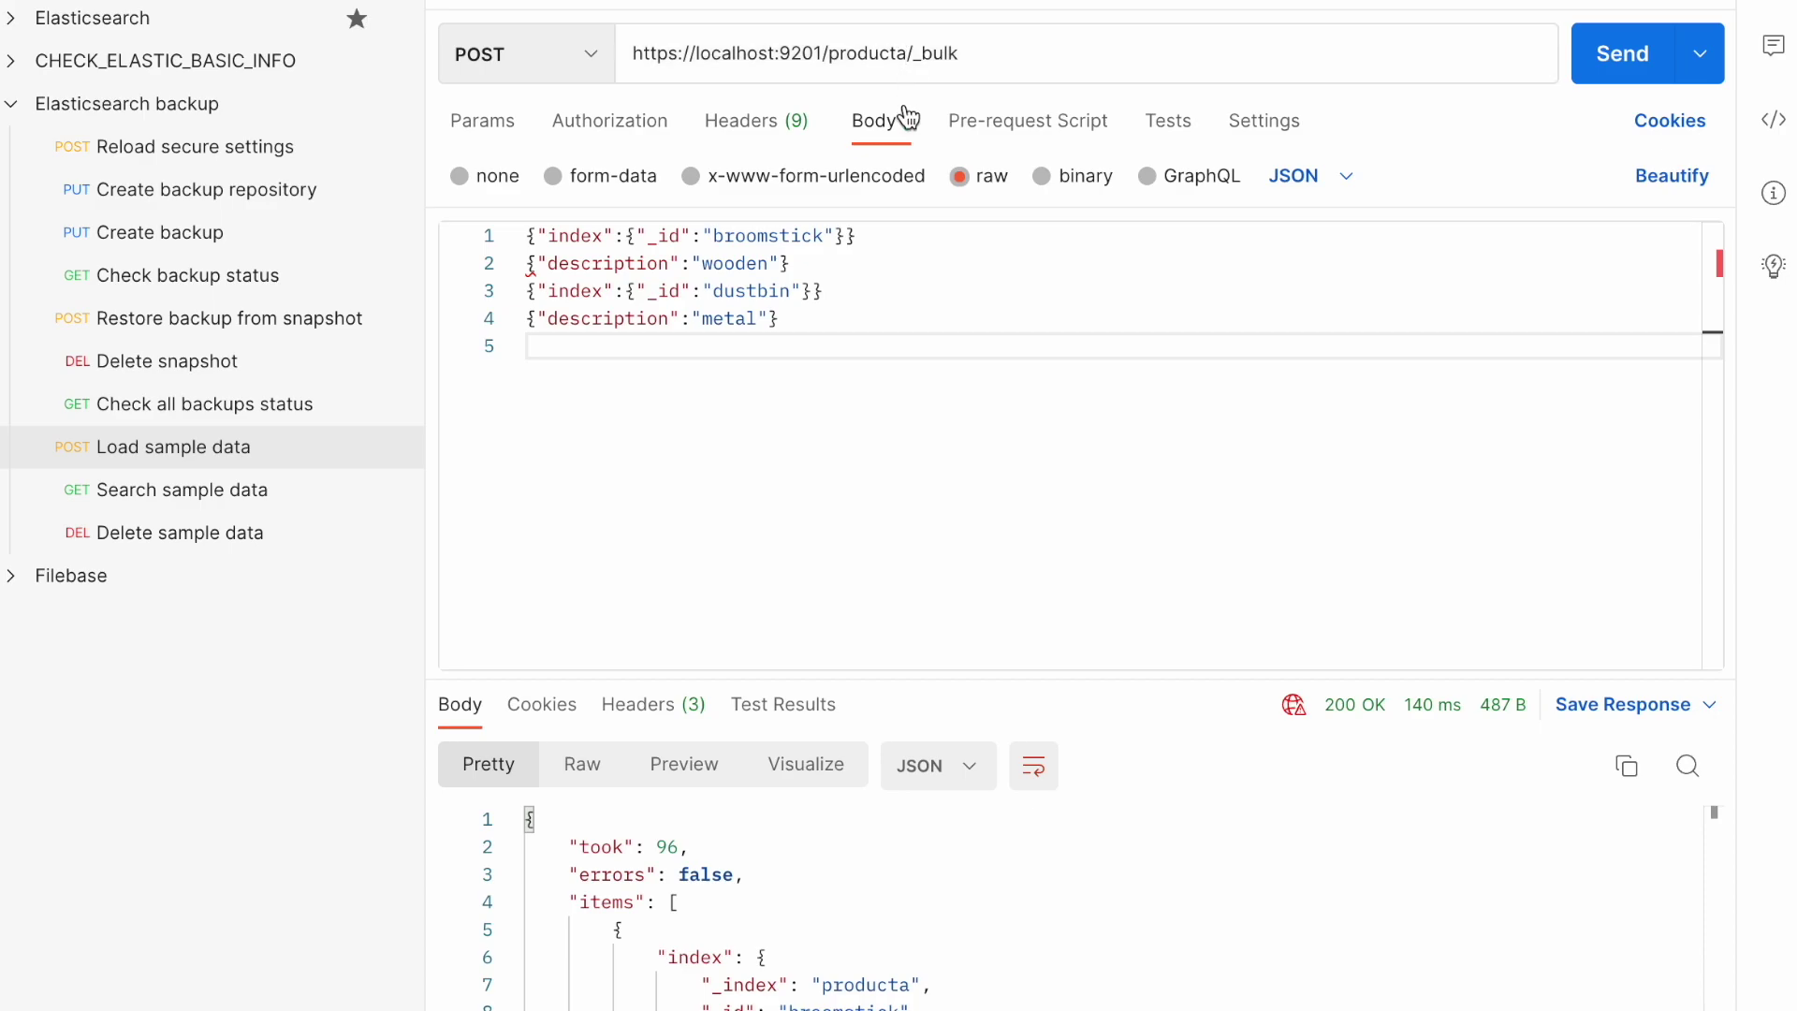
Step: Bulk-load the keyboard and mouse documents into the productb index
key(BackSpace)
text(b)
drag(839, 324, 519, 235)
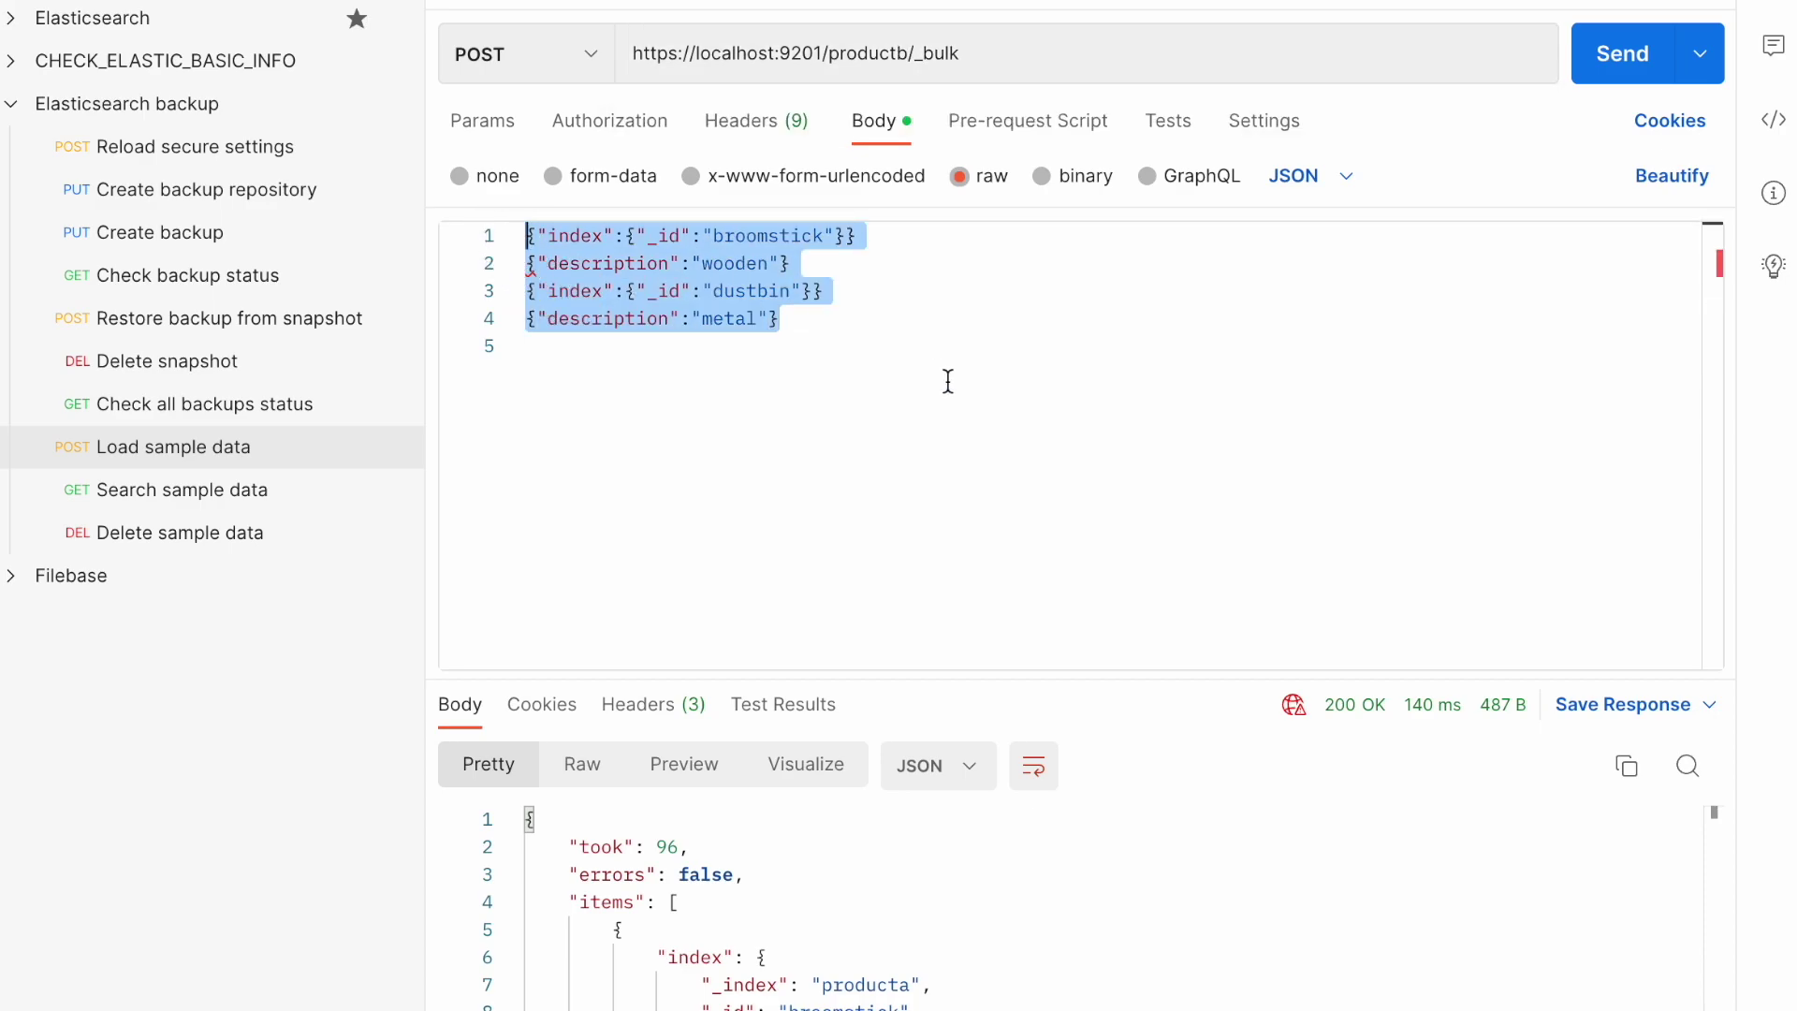
text({"index":{"_id":"keyboard"}} {"description":"black"} {"index":{"_id":"mouse"}} {"description":"grey"})
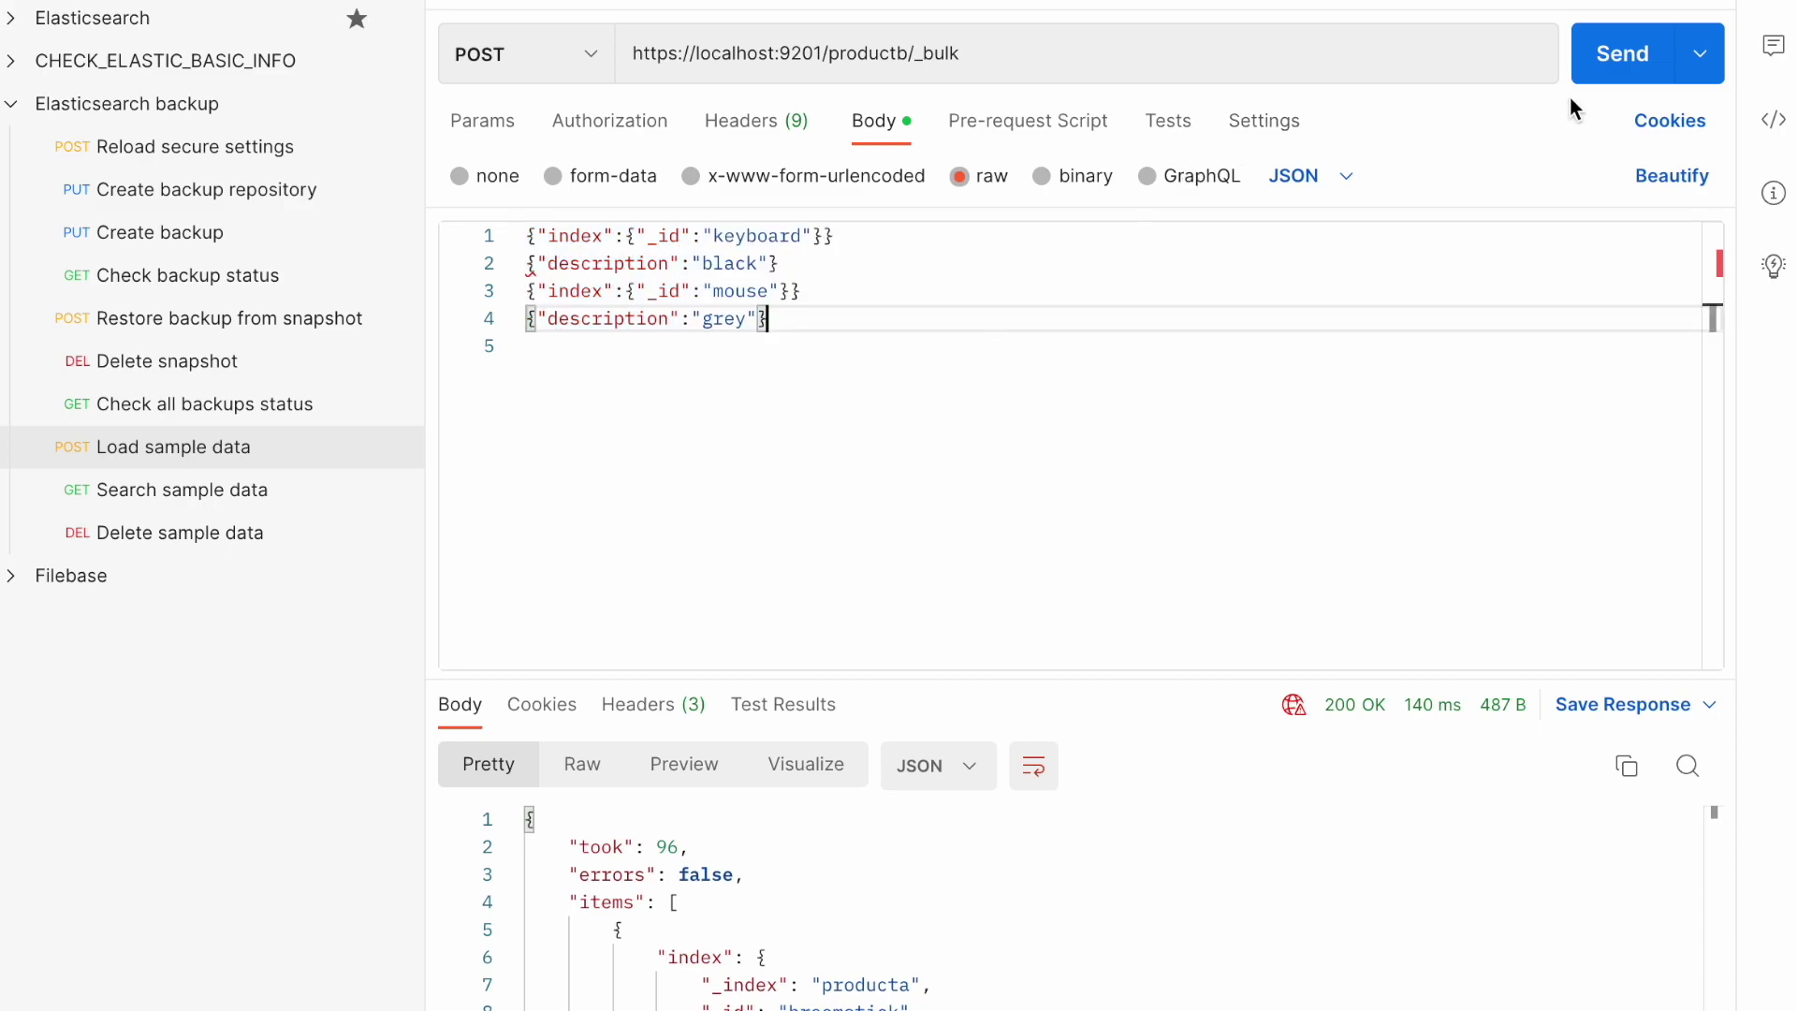
click(1611, 58)
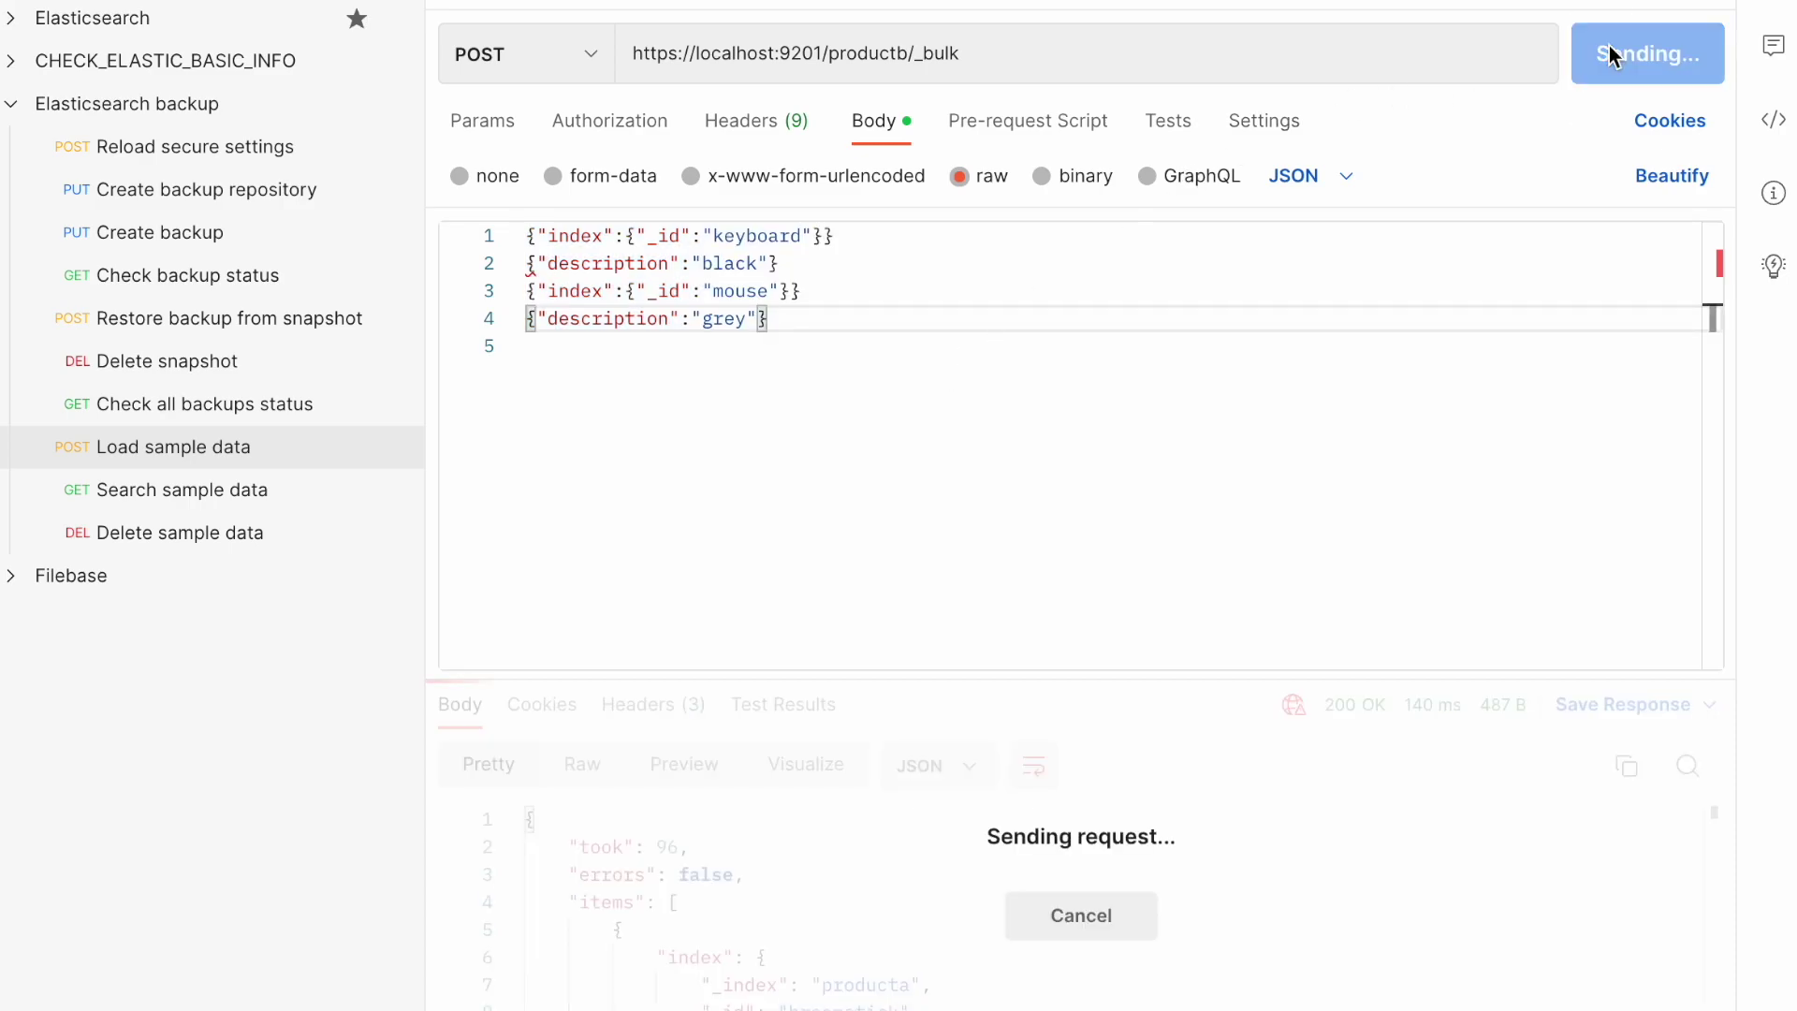
Step: Bulk-load the corpo and shoppingmall customer documents into the customera index
drag(904, 46, 830, 52)
text(customer)
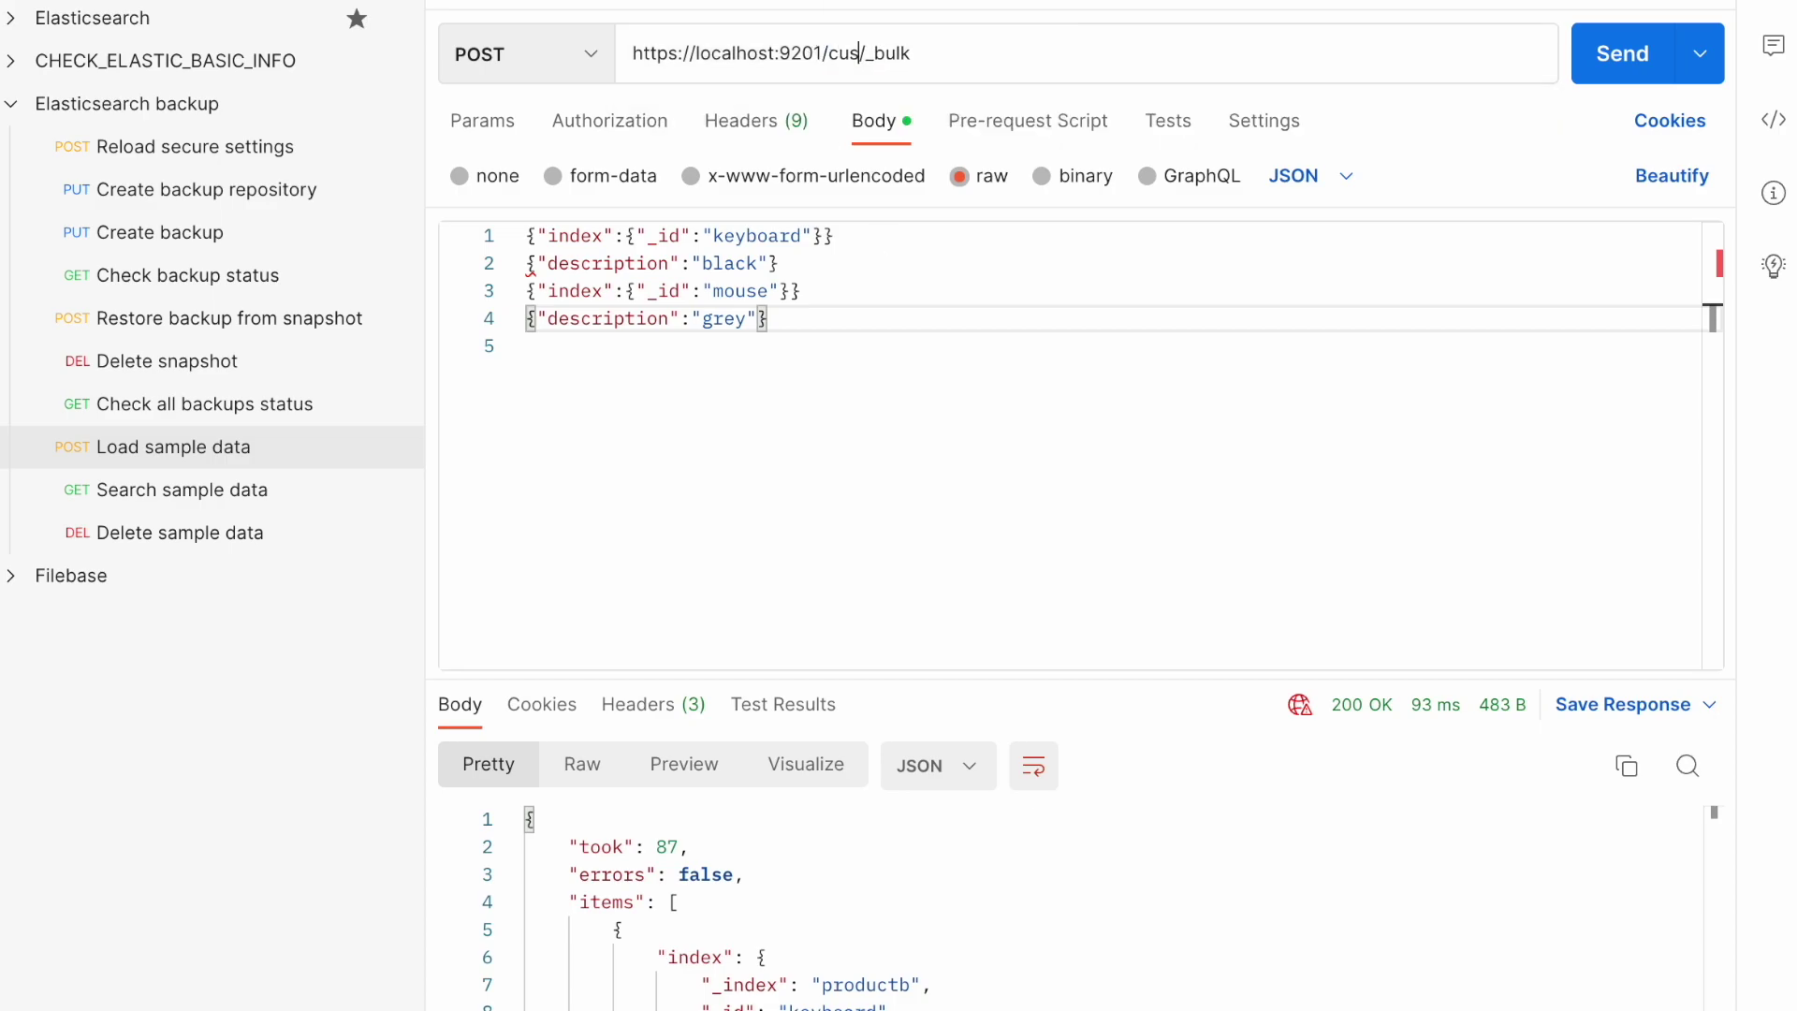
text(a)
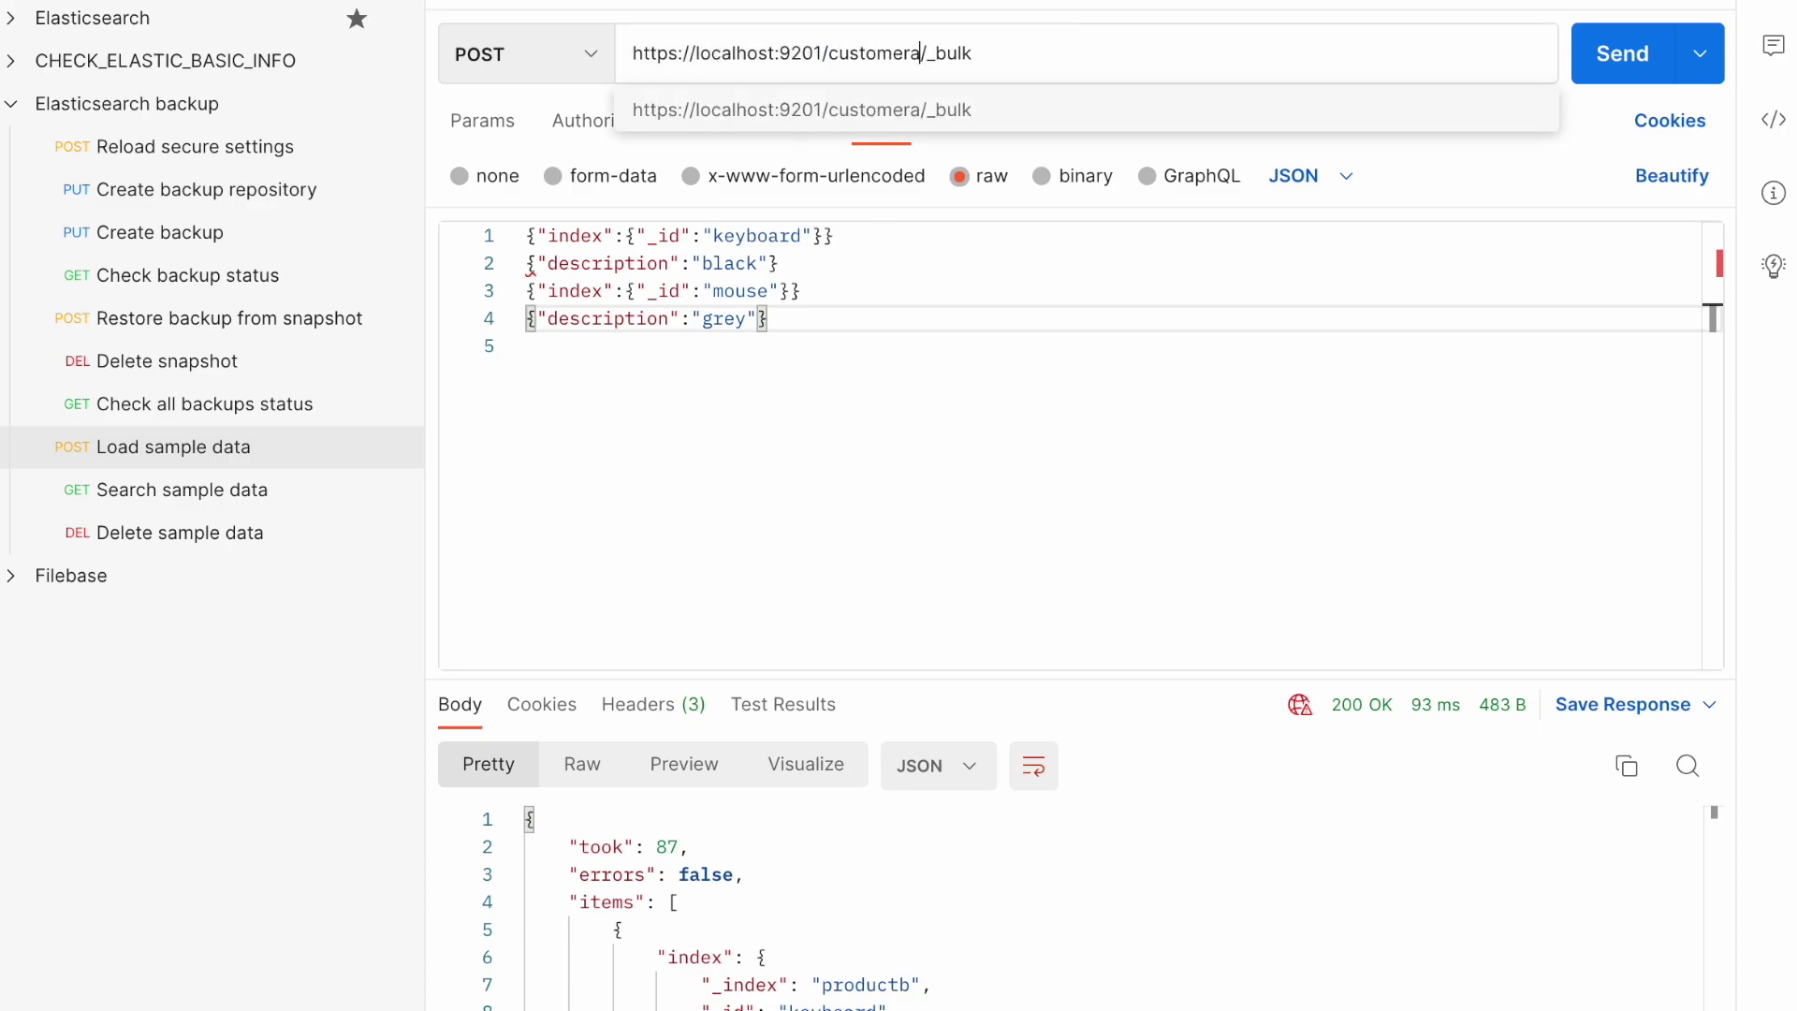
drag(831, 312, 441, 233)
text({"index":{"_id":"corpo"}} {"location":"madrit"} {"index":{"_id":"shoppingmall"}} {"location":"london"})
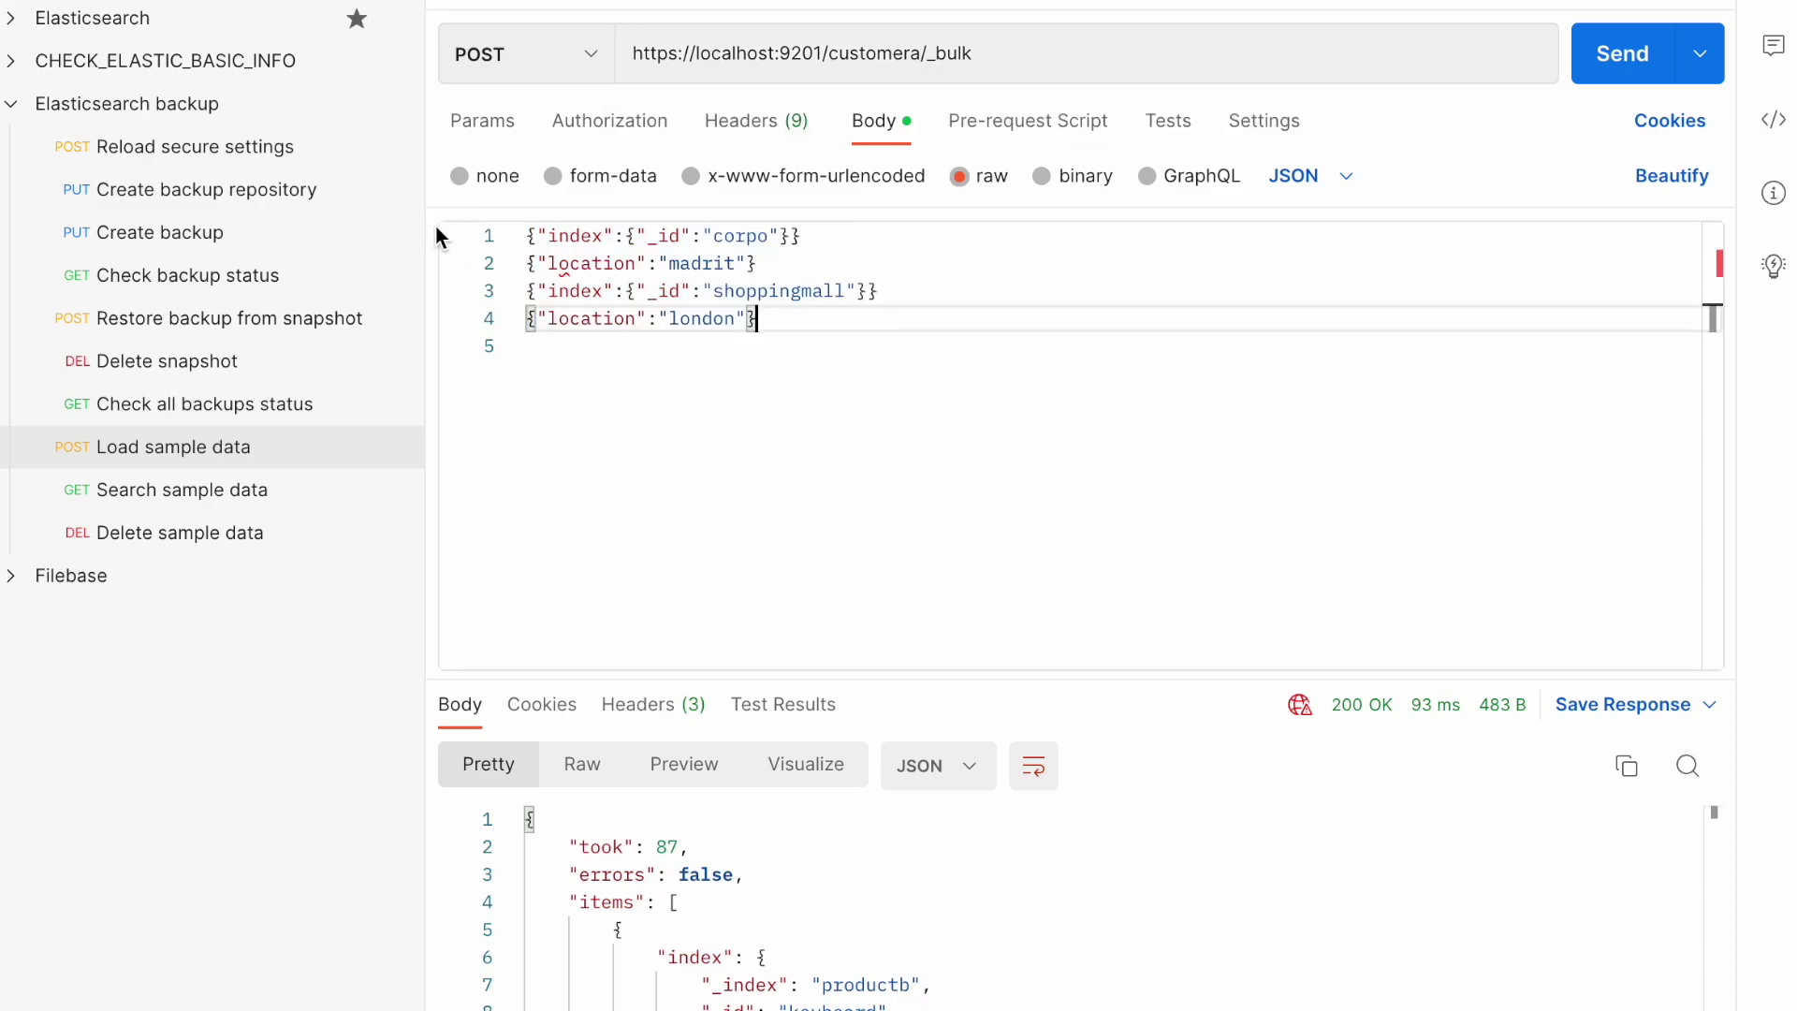
click(1619, 65)
Step: Bulk-load the oslo and los angeles documents into the customerb index
drag(842, 319, 464, 237)
text({"index":{"_id":"corpo"}} {"location":"oslo"} {"index":{"_id":"shoppingmall"}} {"location":"los angeles"})
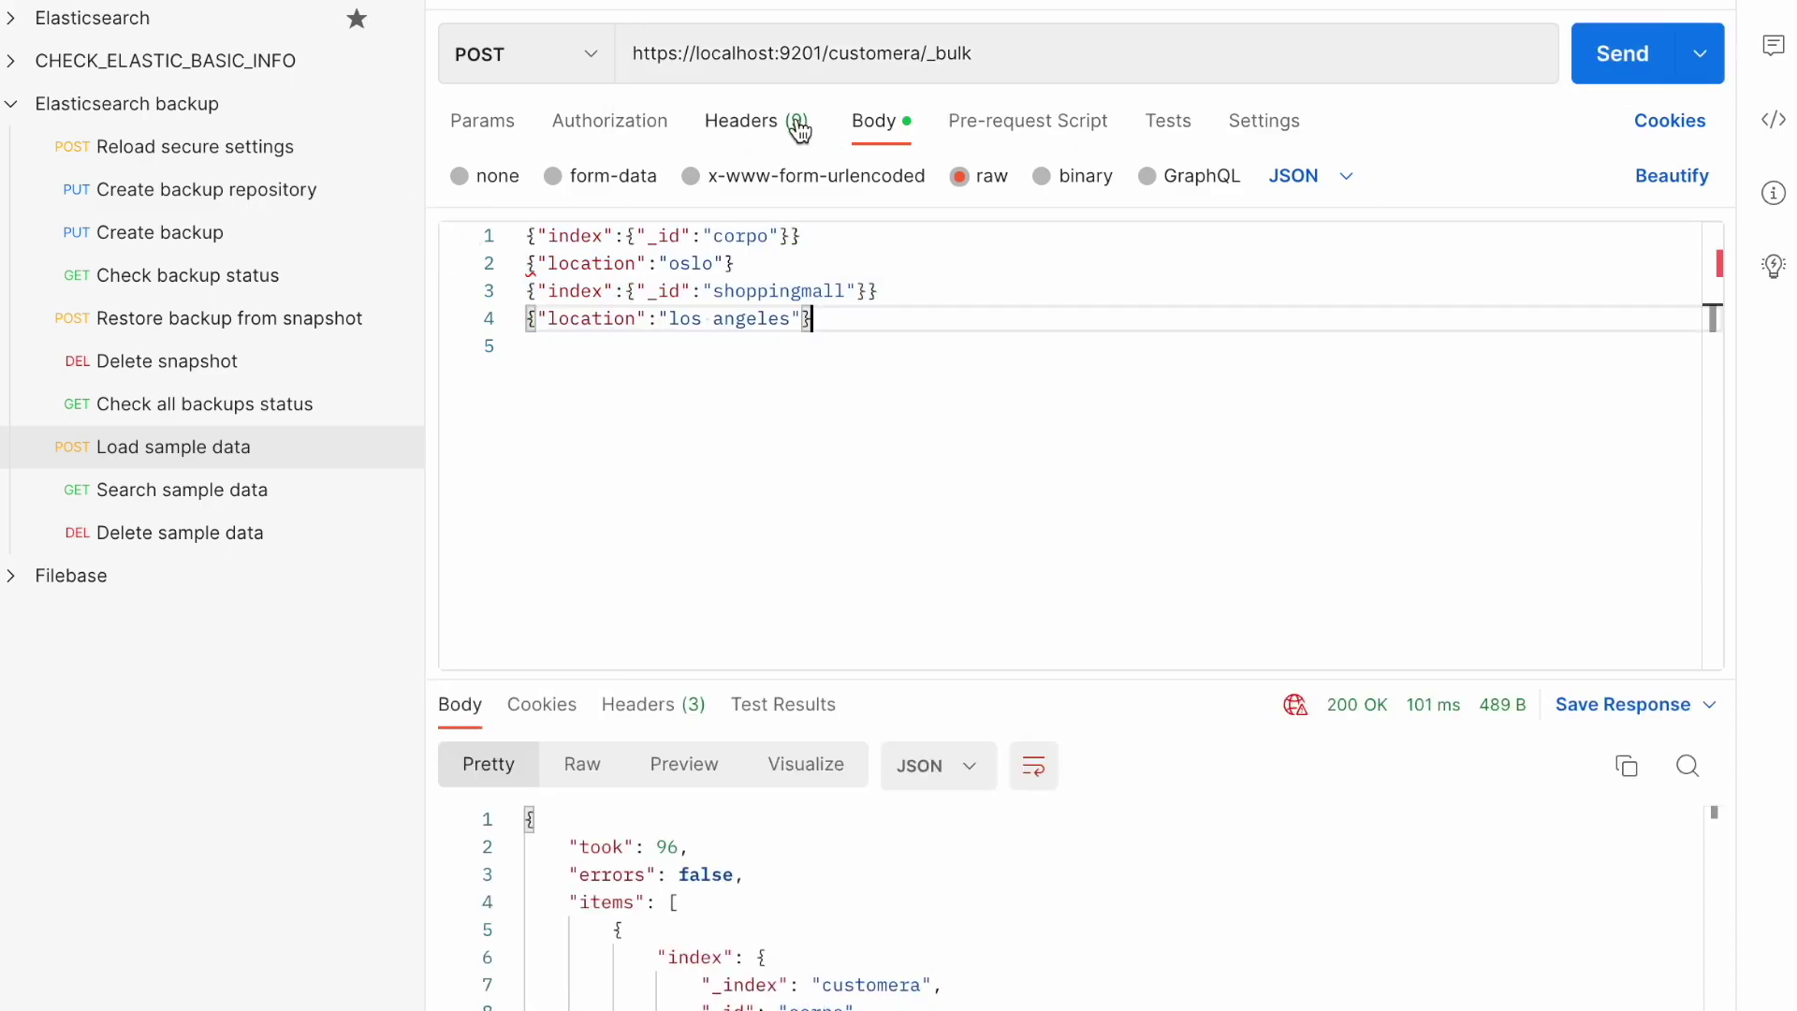
click(919, 56)
key(BackSpace)
text(b)
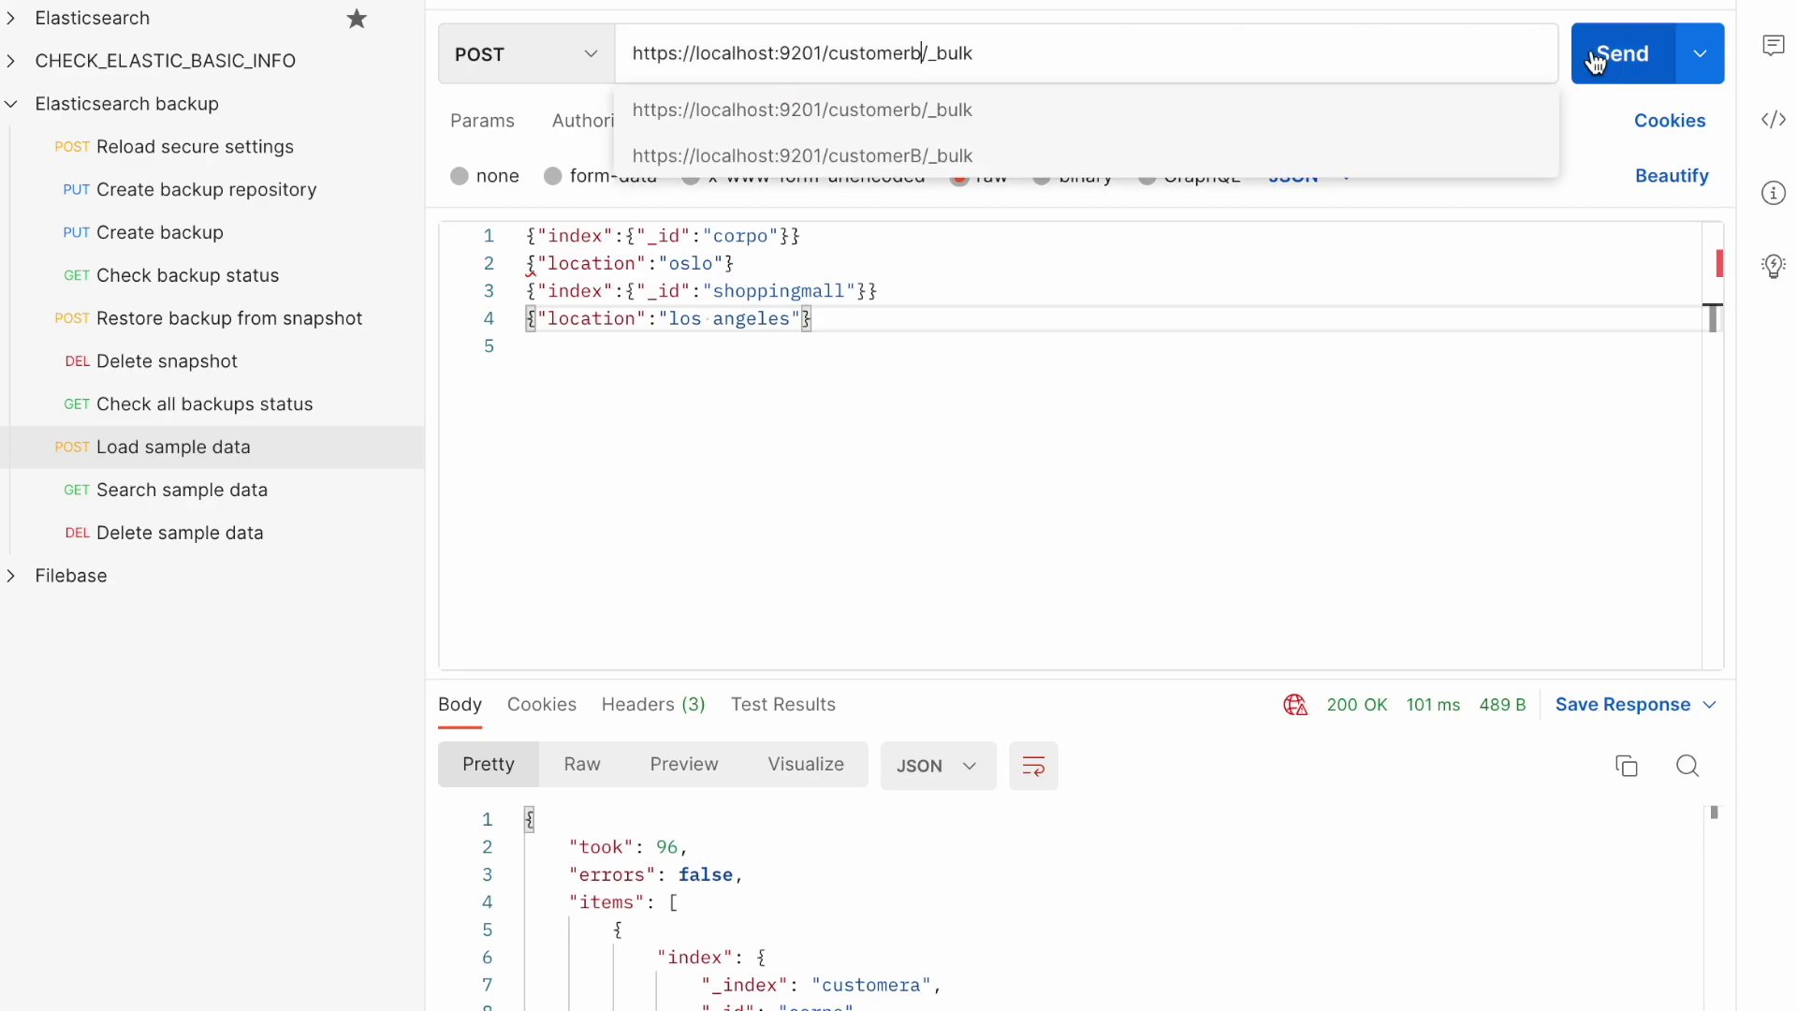
click(1591, 54)
click(850, 350)
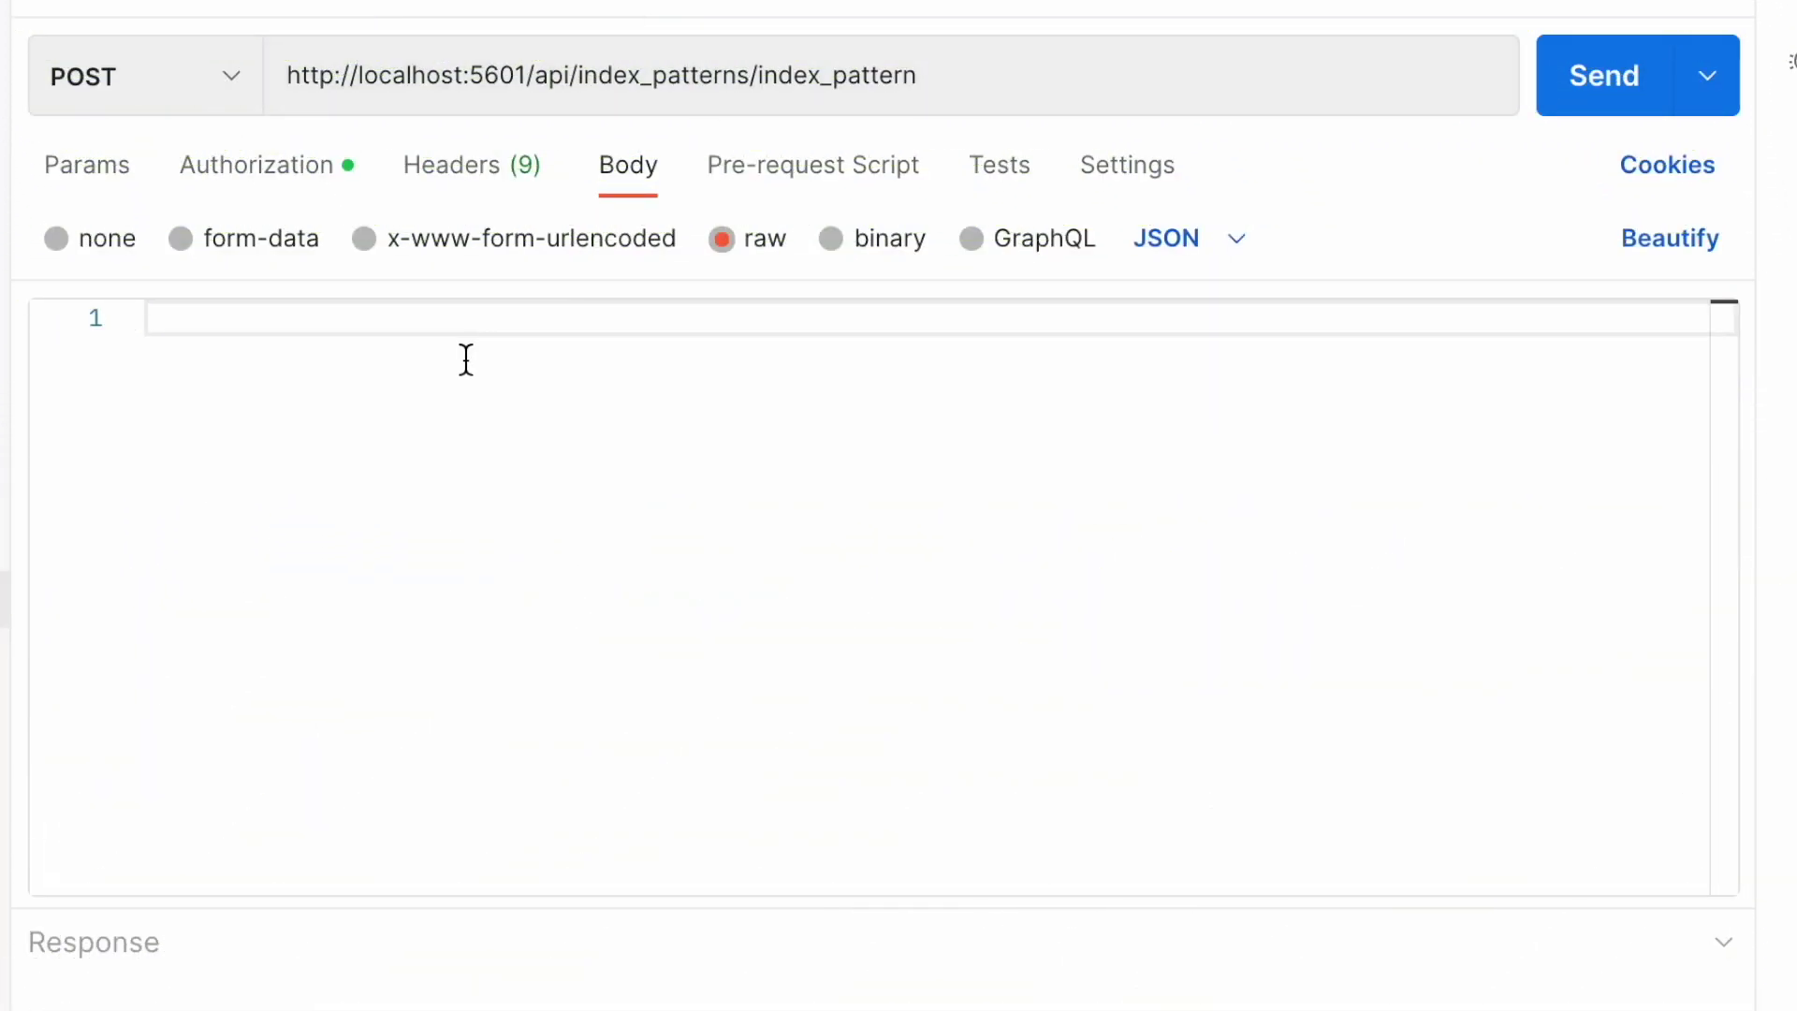
Step: Create the ALL_INDICES index pattern by POSTing its JSON body
text({     "index_pattern": {         "id": "ALL_INDICES",         "title": "ALL_INDICES,producta,productb,customera,customerb"     }  })
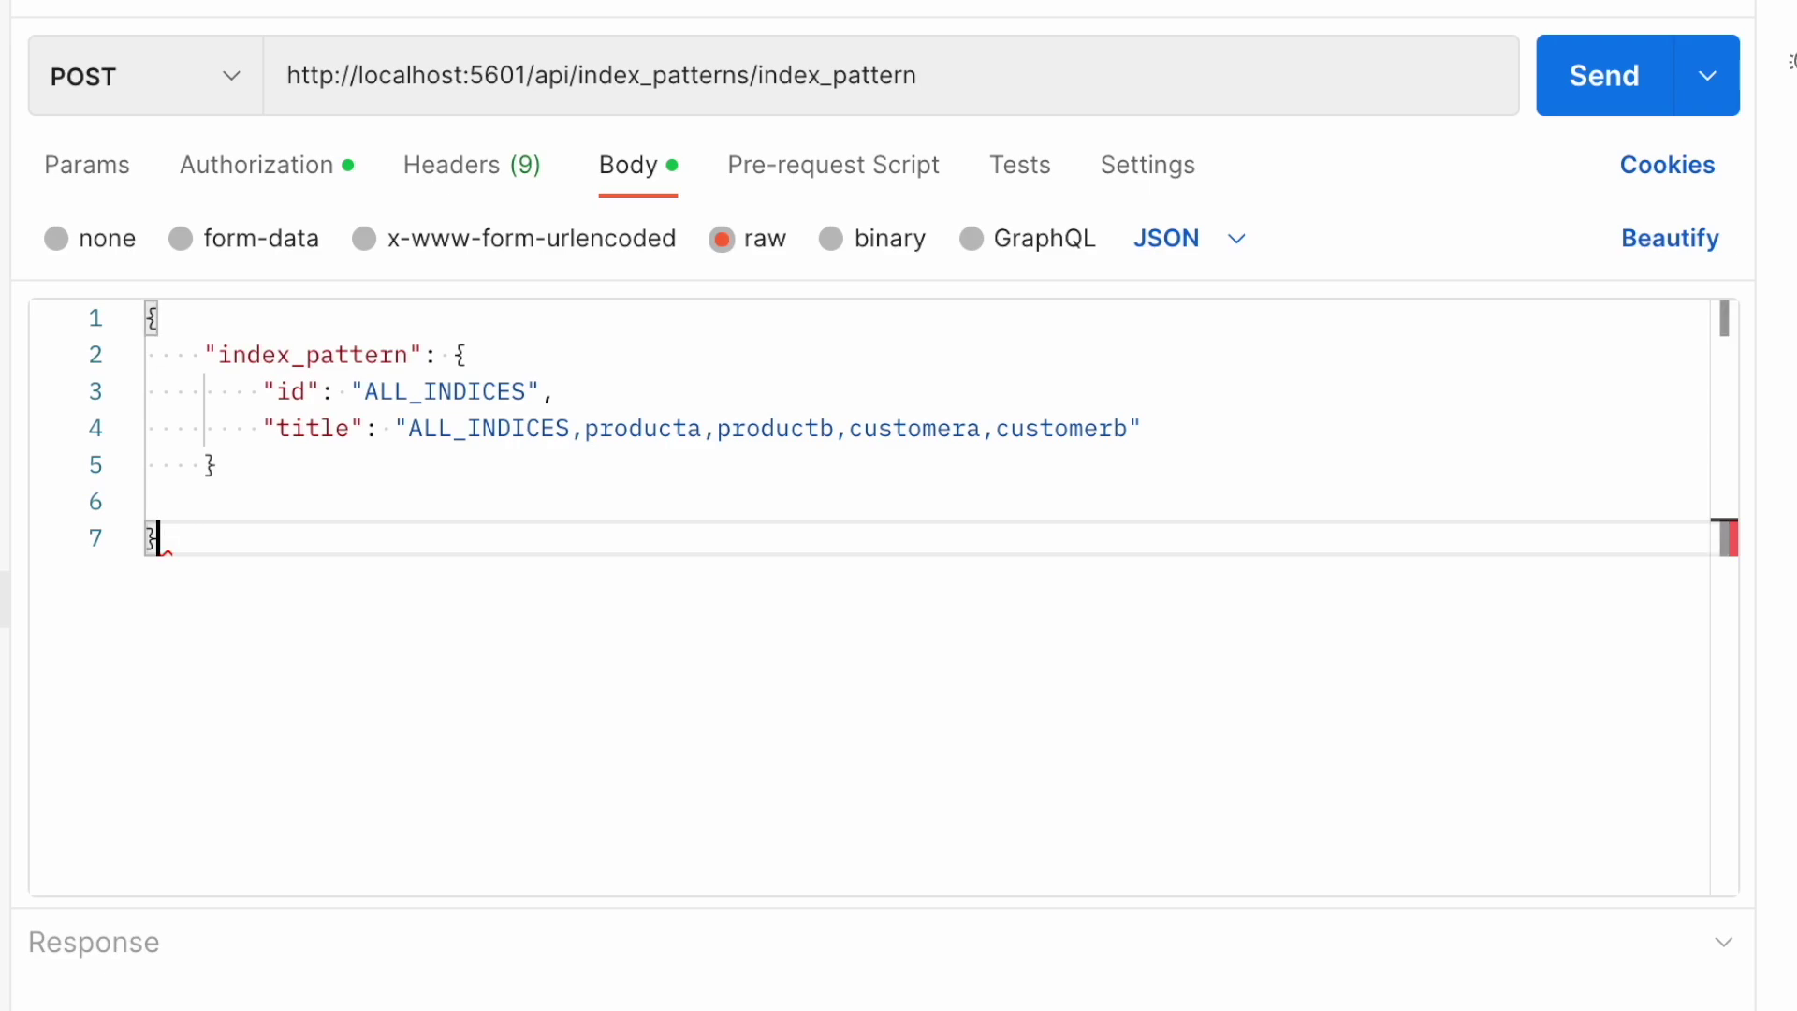
click(581, 397)
click(1120, 433)
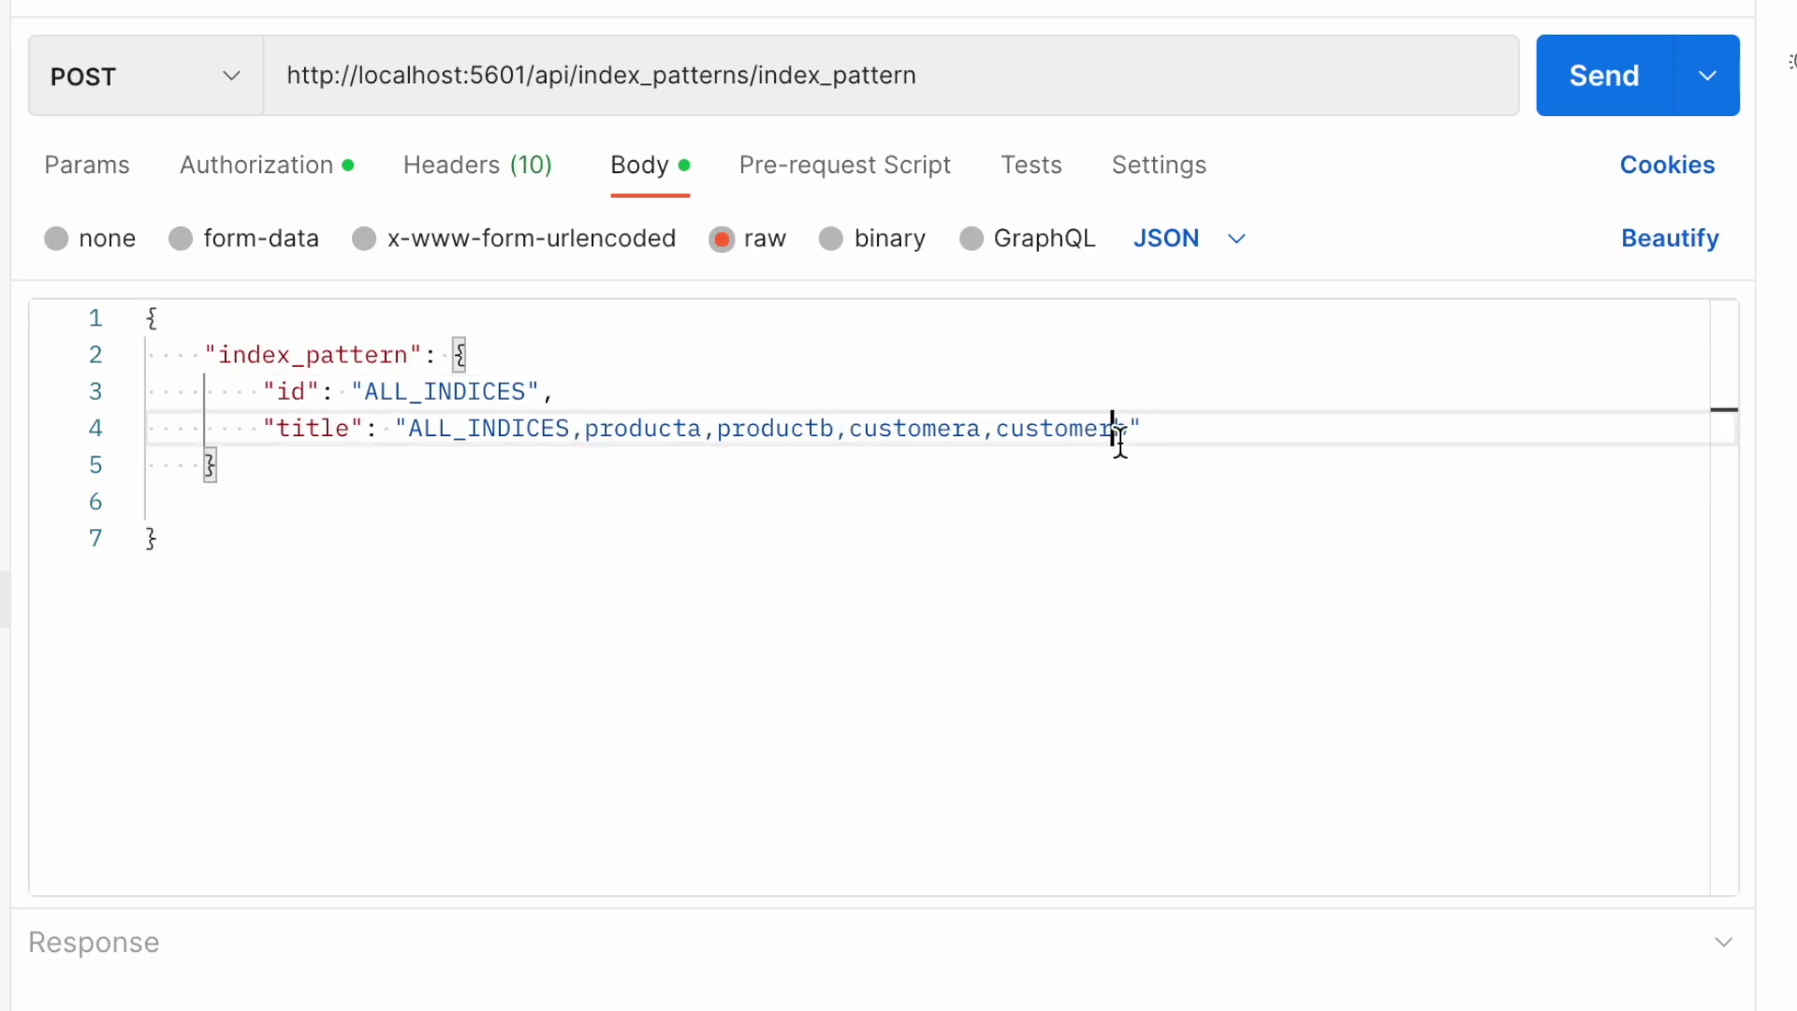
click(1095, 473)
click(1161, 428)
drag(287, 431, 581, 428)
click(581, 429)
key(ctrl+shift+Right)
double_click(465, 426)
click(629, 427)
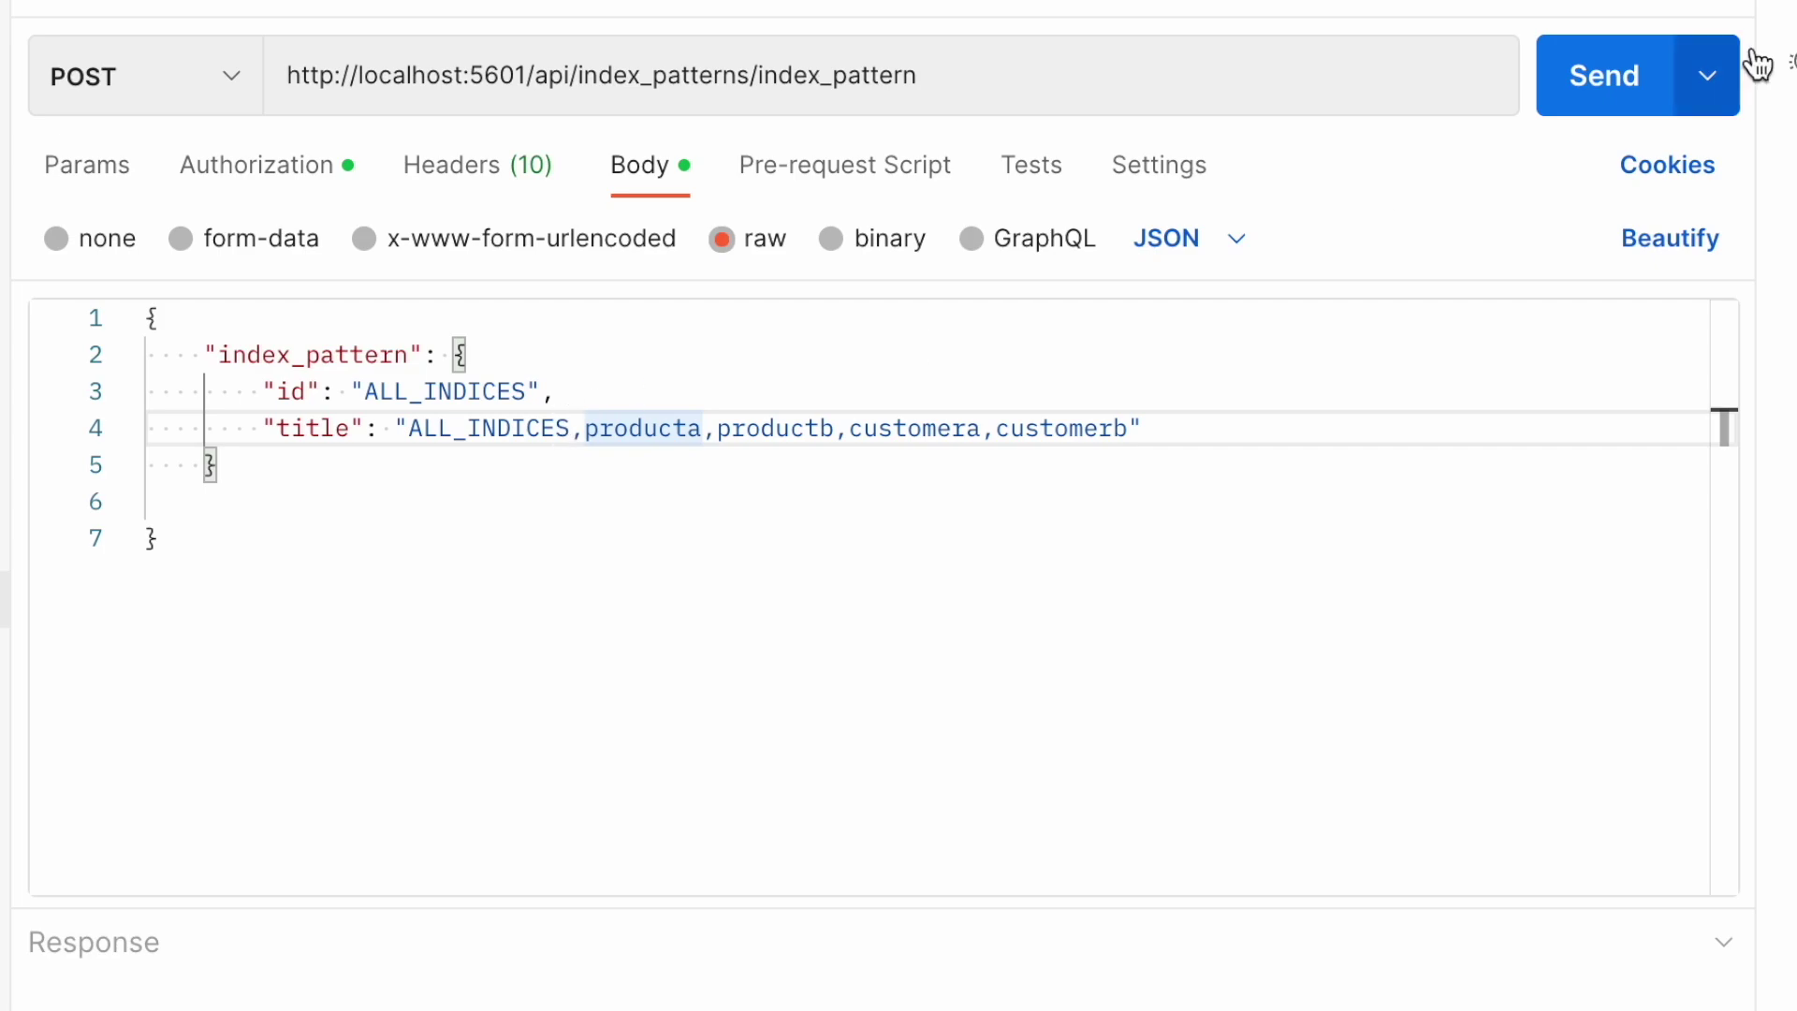
click(1606, 84)
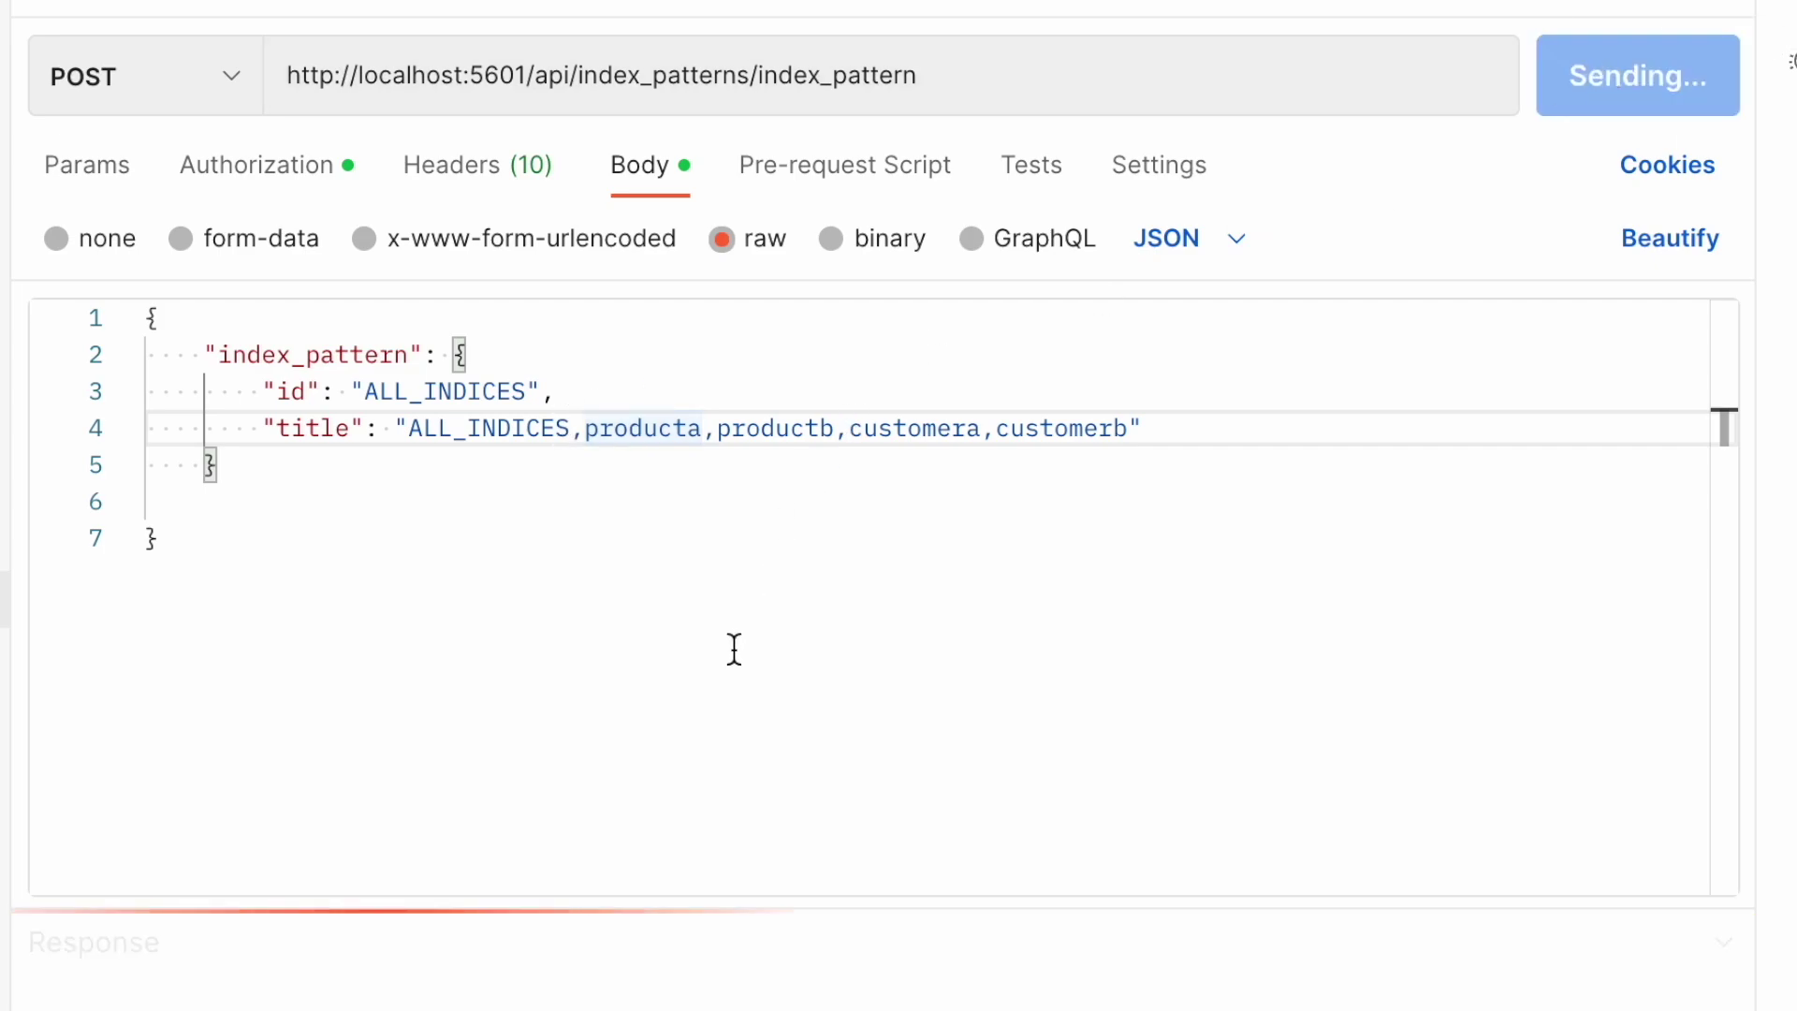
Step: Create the CUSTOMERS index pattern, removing a stray apostrophe from the body
click(462, 538)
key(ctrl+a)
text({     "index_pattern": {         "id": "CUSTOMERS",         "title": "CUSTOMERS,customera,customerb"     }  }')
key(BackSpace)
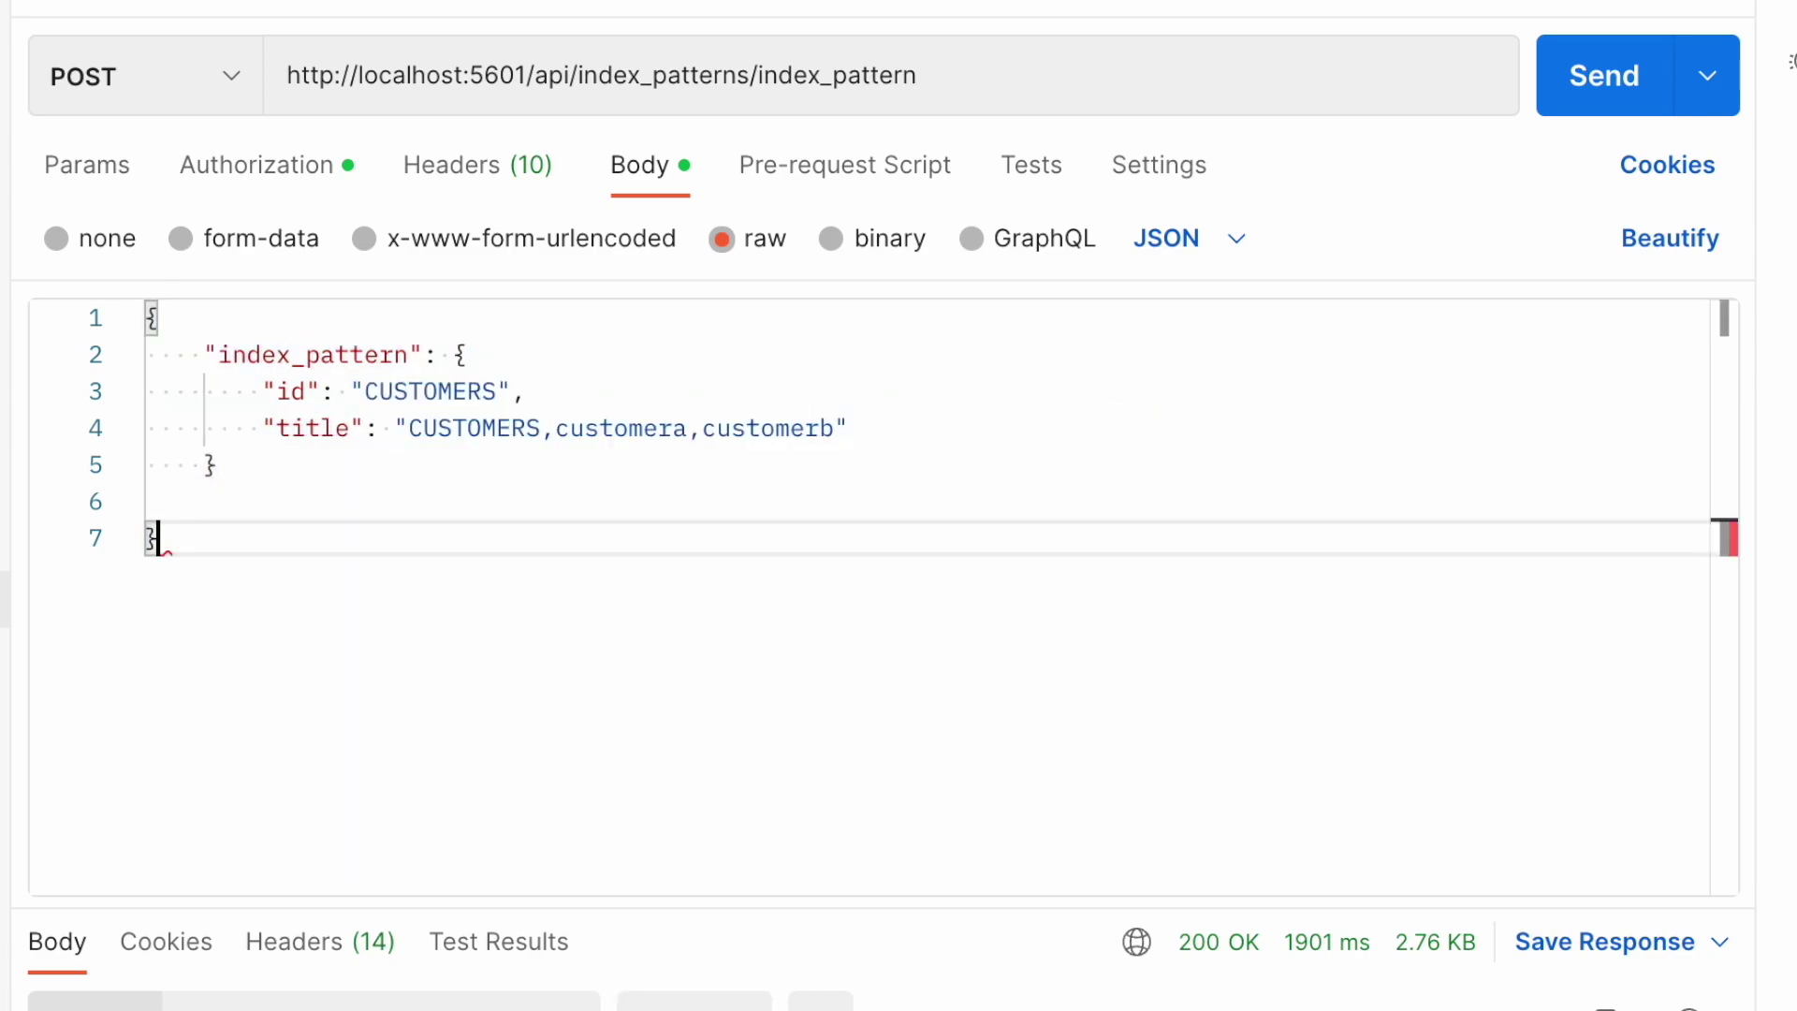
click(1582, 86)
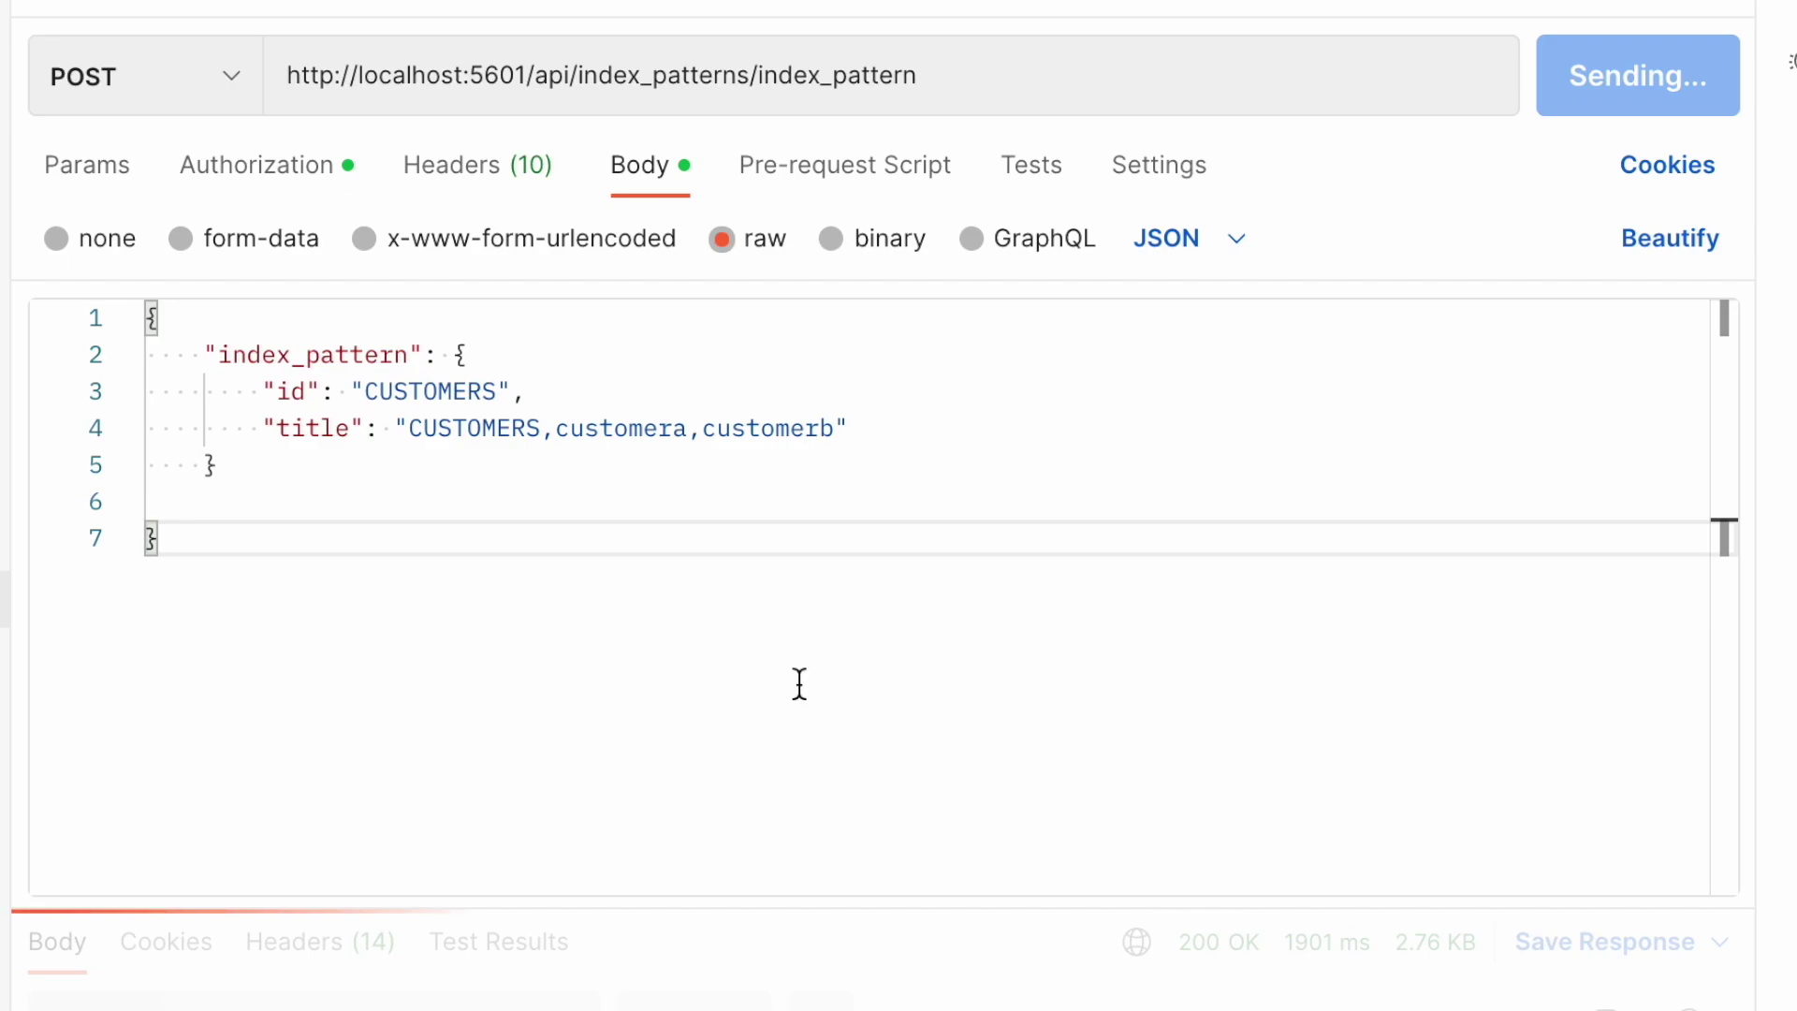
Step: Create the PRODUCTS index pattern, removing a stray trailing character from the body
key(ctrl+a)
text({     "index_pattern": {         "id": "PRODUCTS",         "title": "PRODUCTS,producta,productb"     }  }')
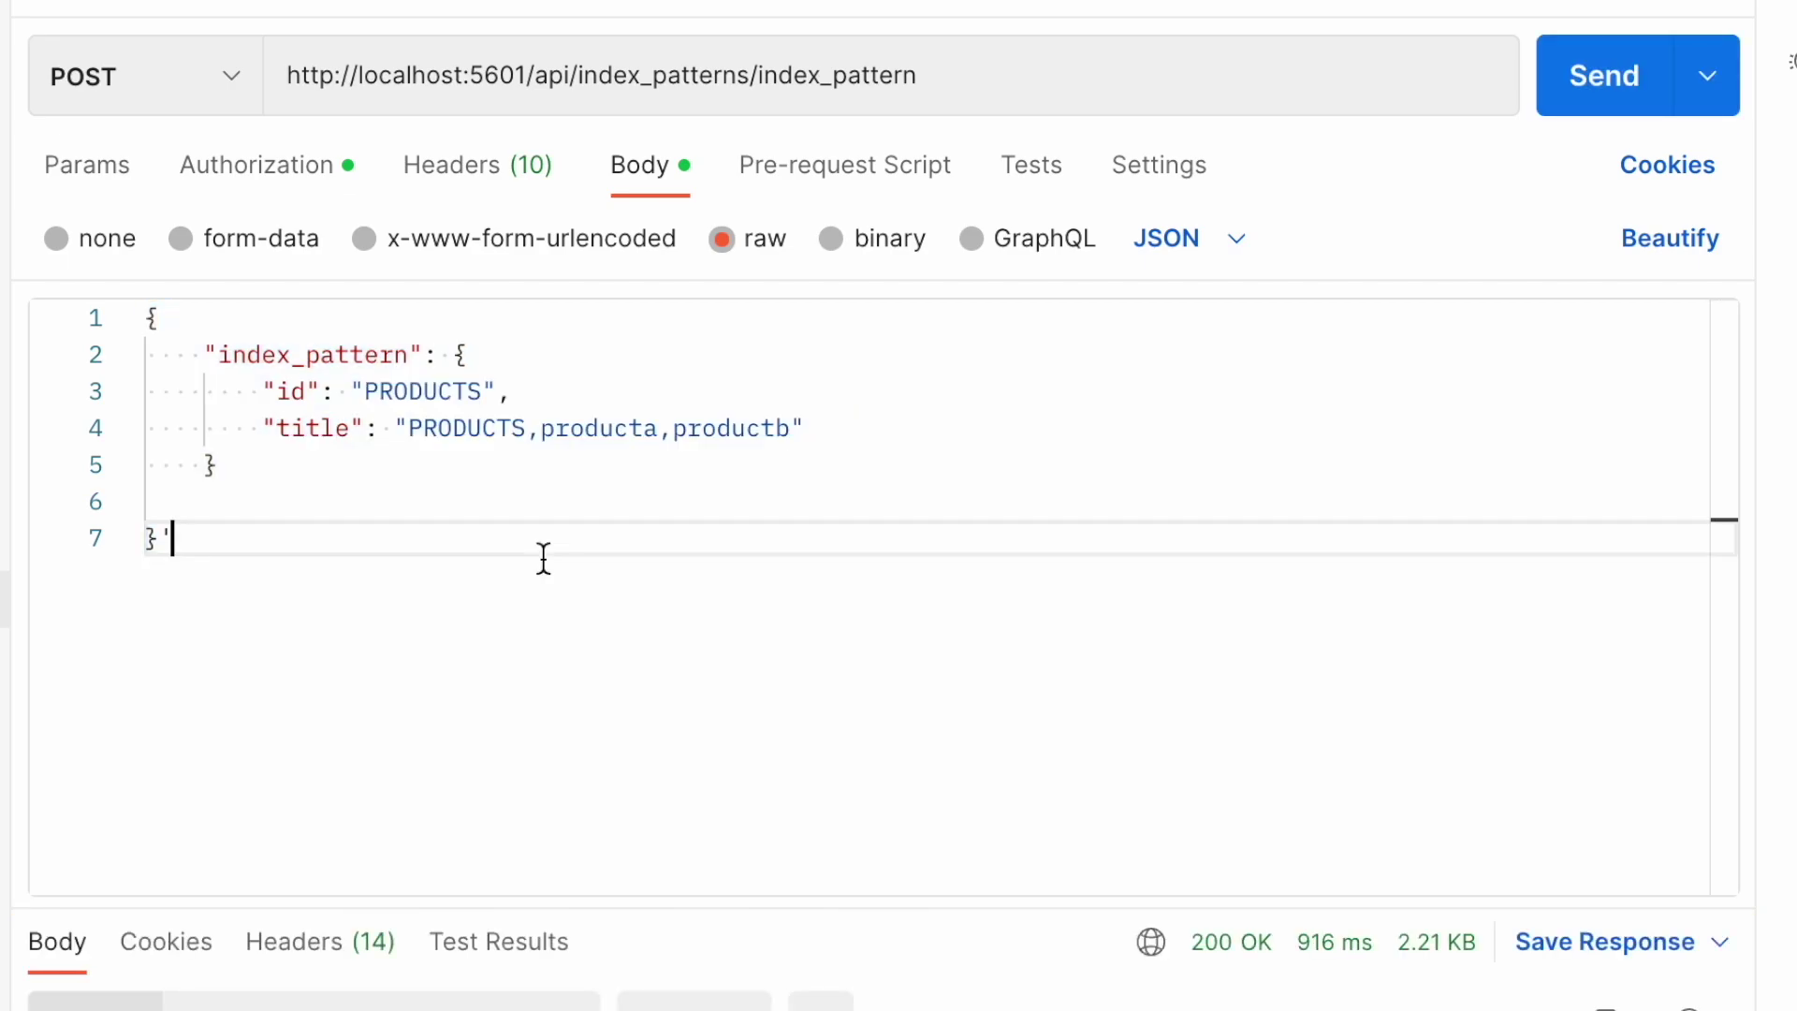
key(BackSpace)
click(664, 468)
click(1568, 88)
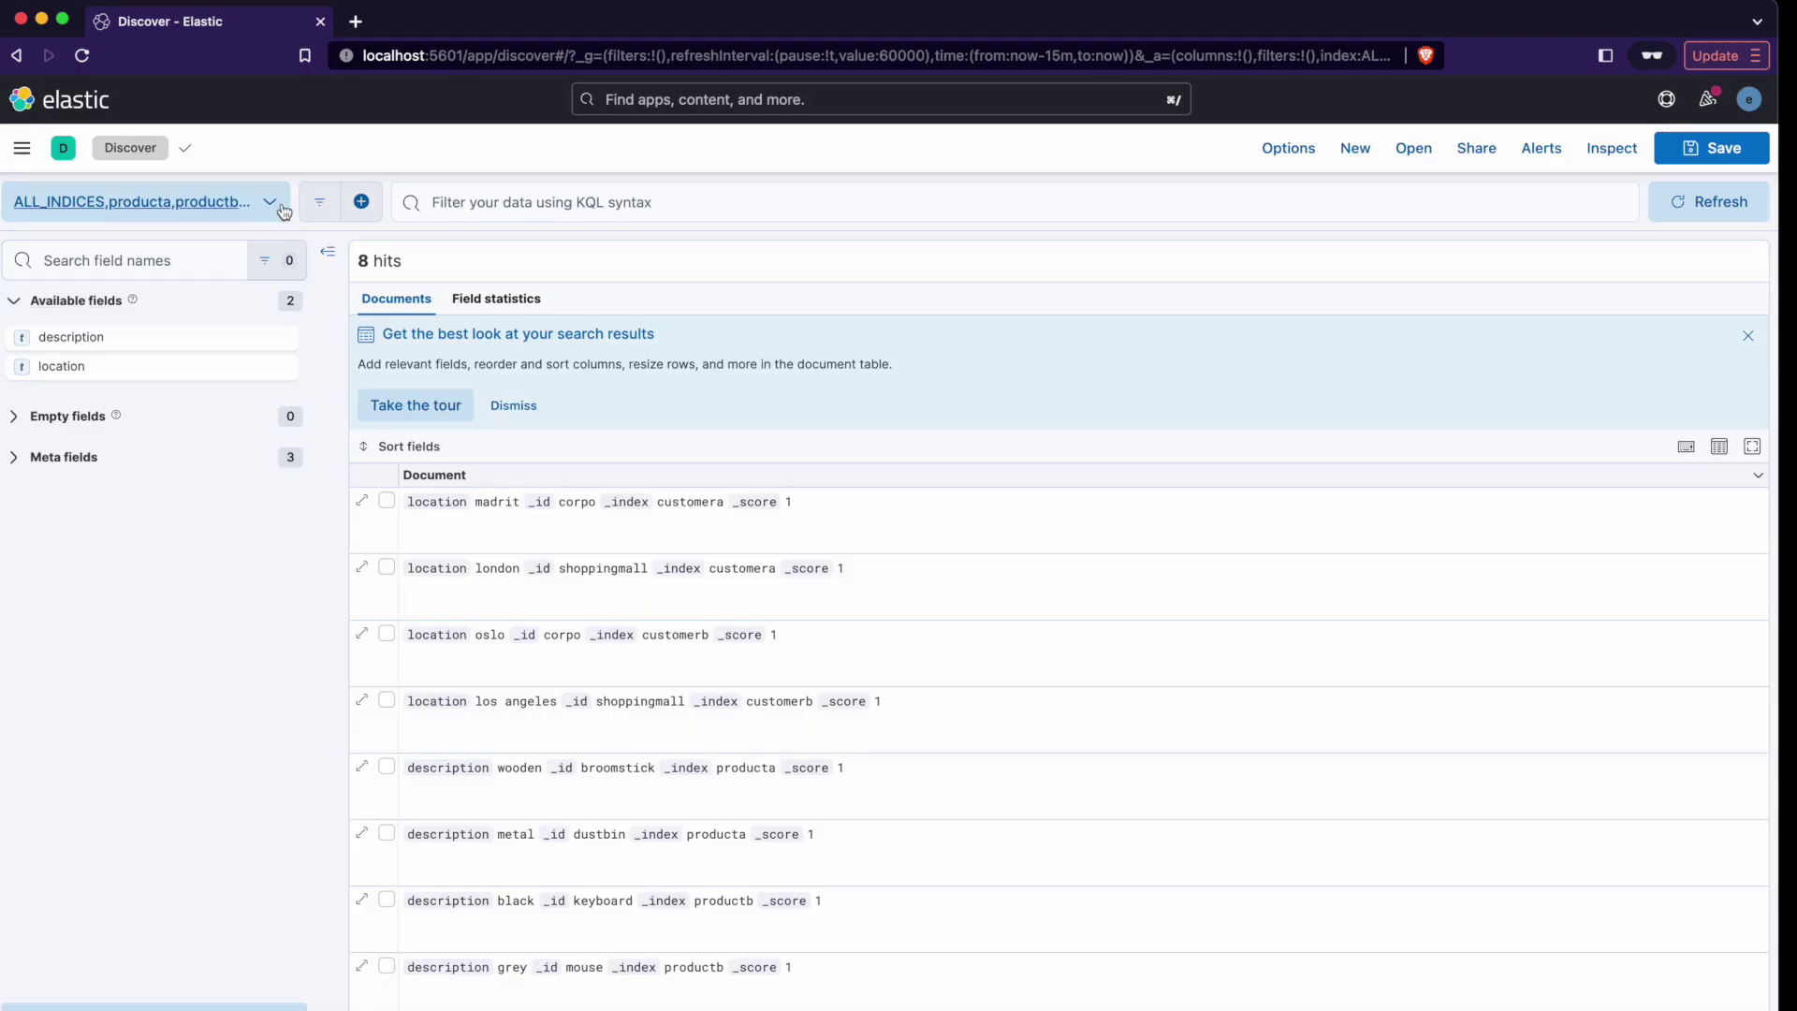
click(281, 204)
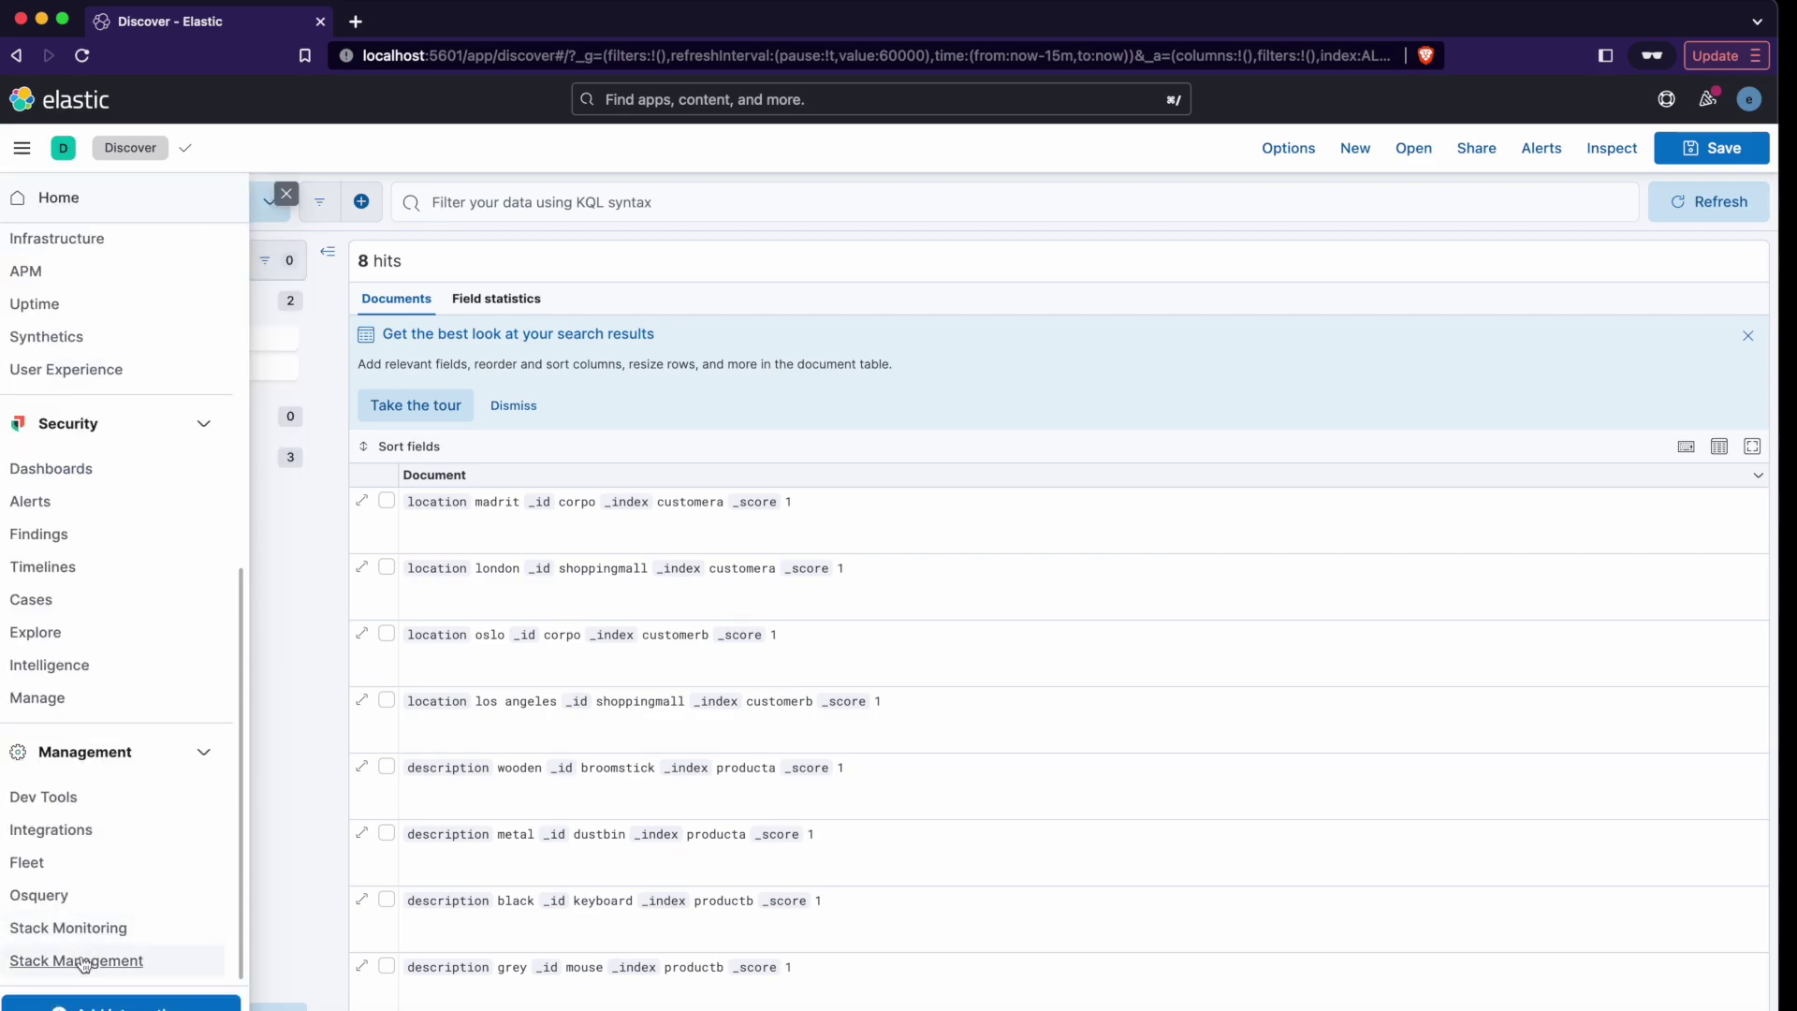
Step: Review the Stack Management > Data Views list showing the new ALL_INDICES, CUSTOMERS and PRODUCTS patterns
click(82, 962)
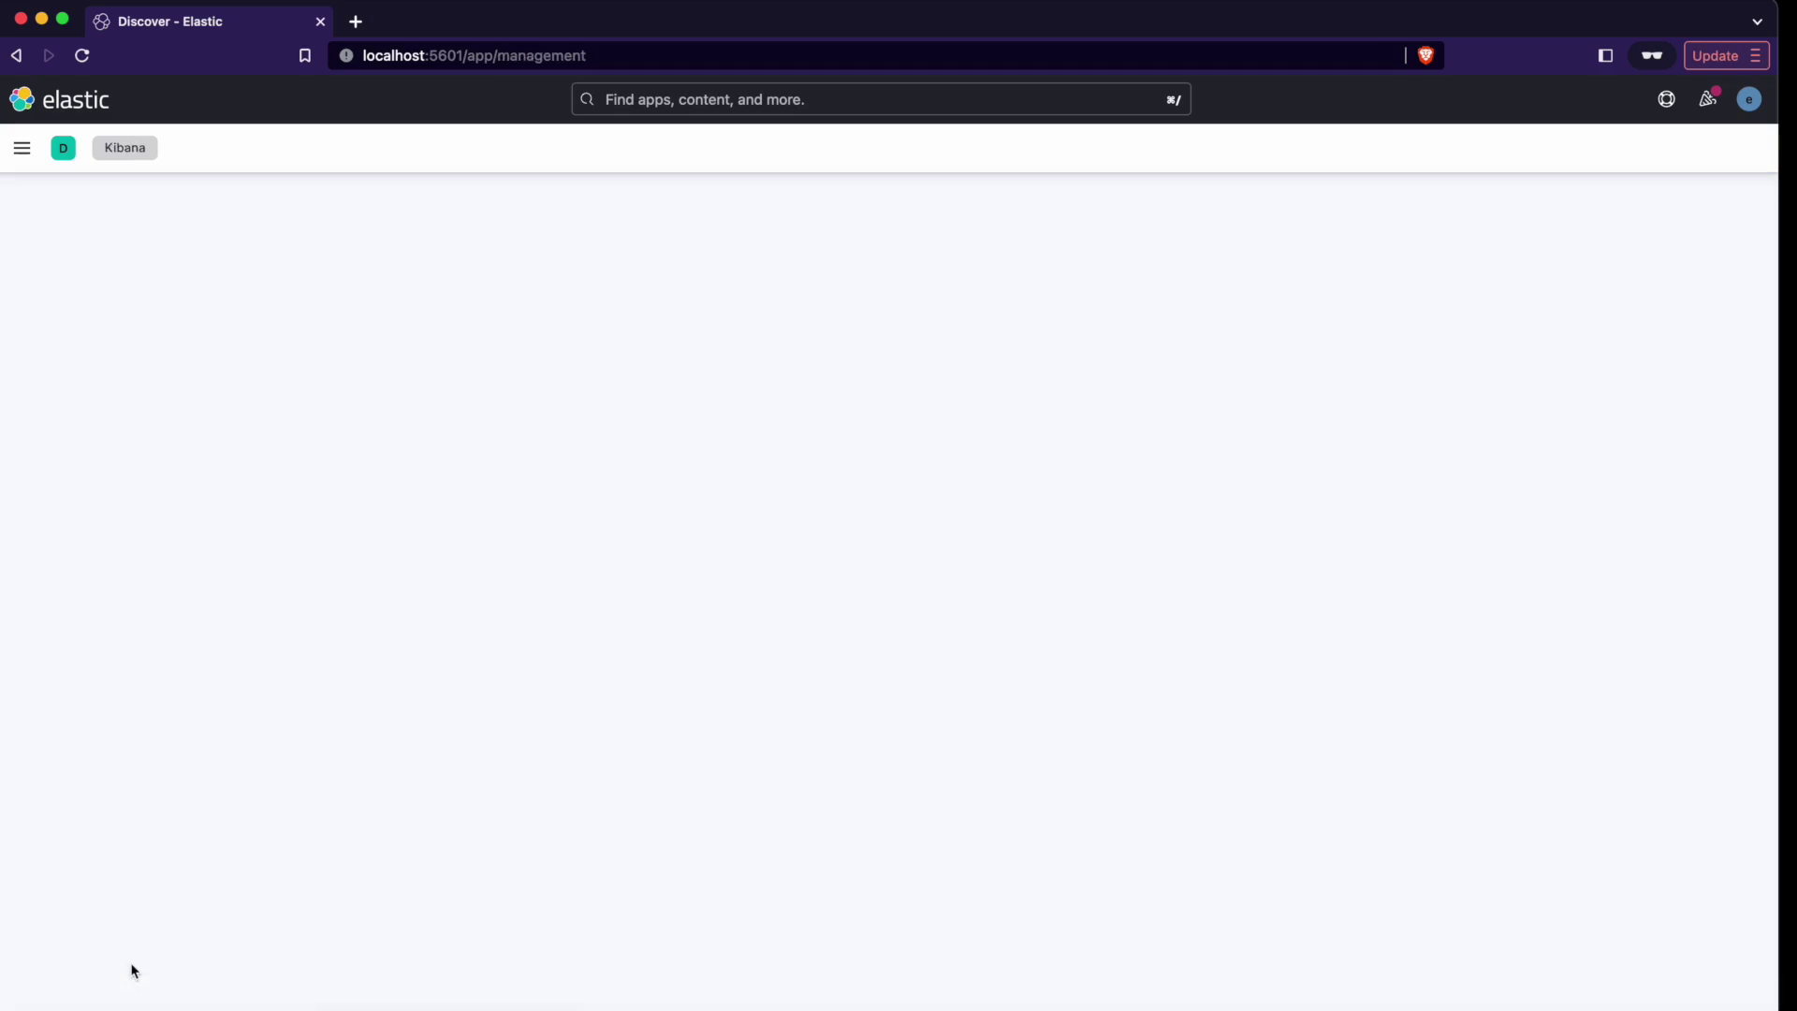
scroll(119, 580, down, 3)
scroll(114, 652, down, 2)
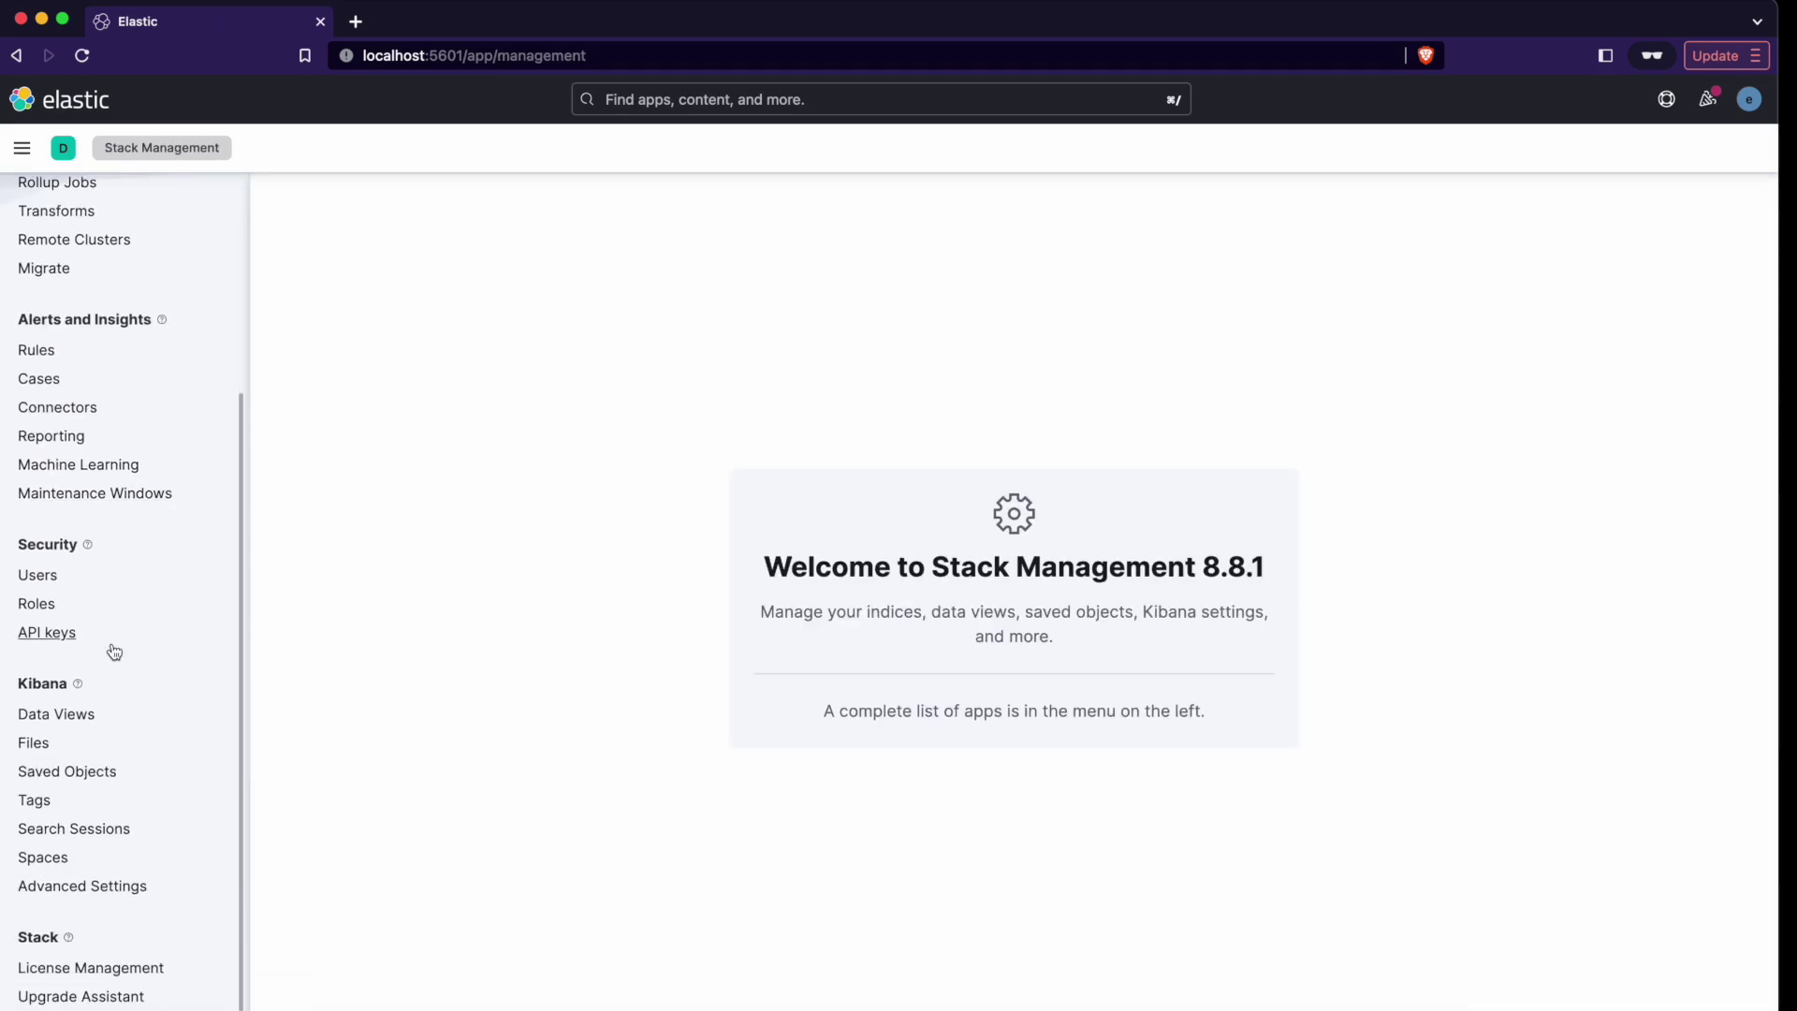
click(89, 716)
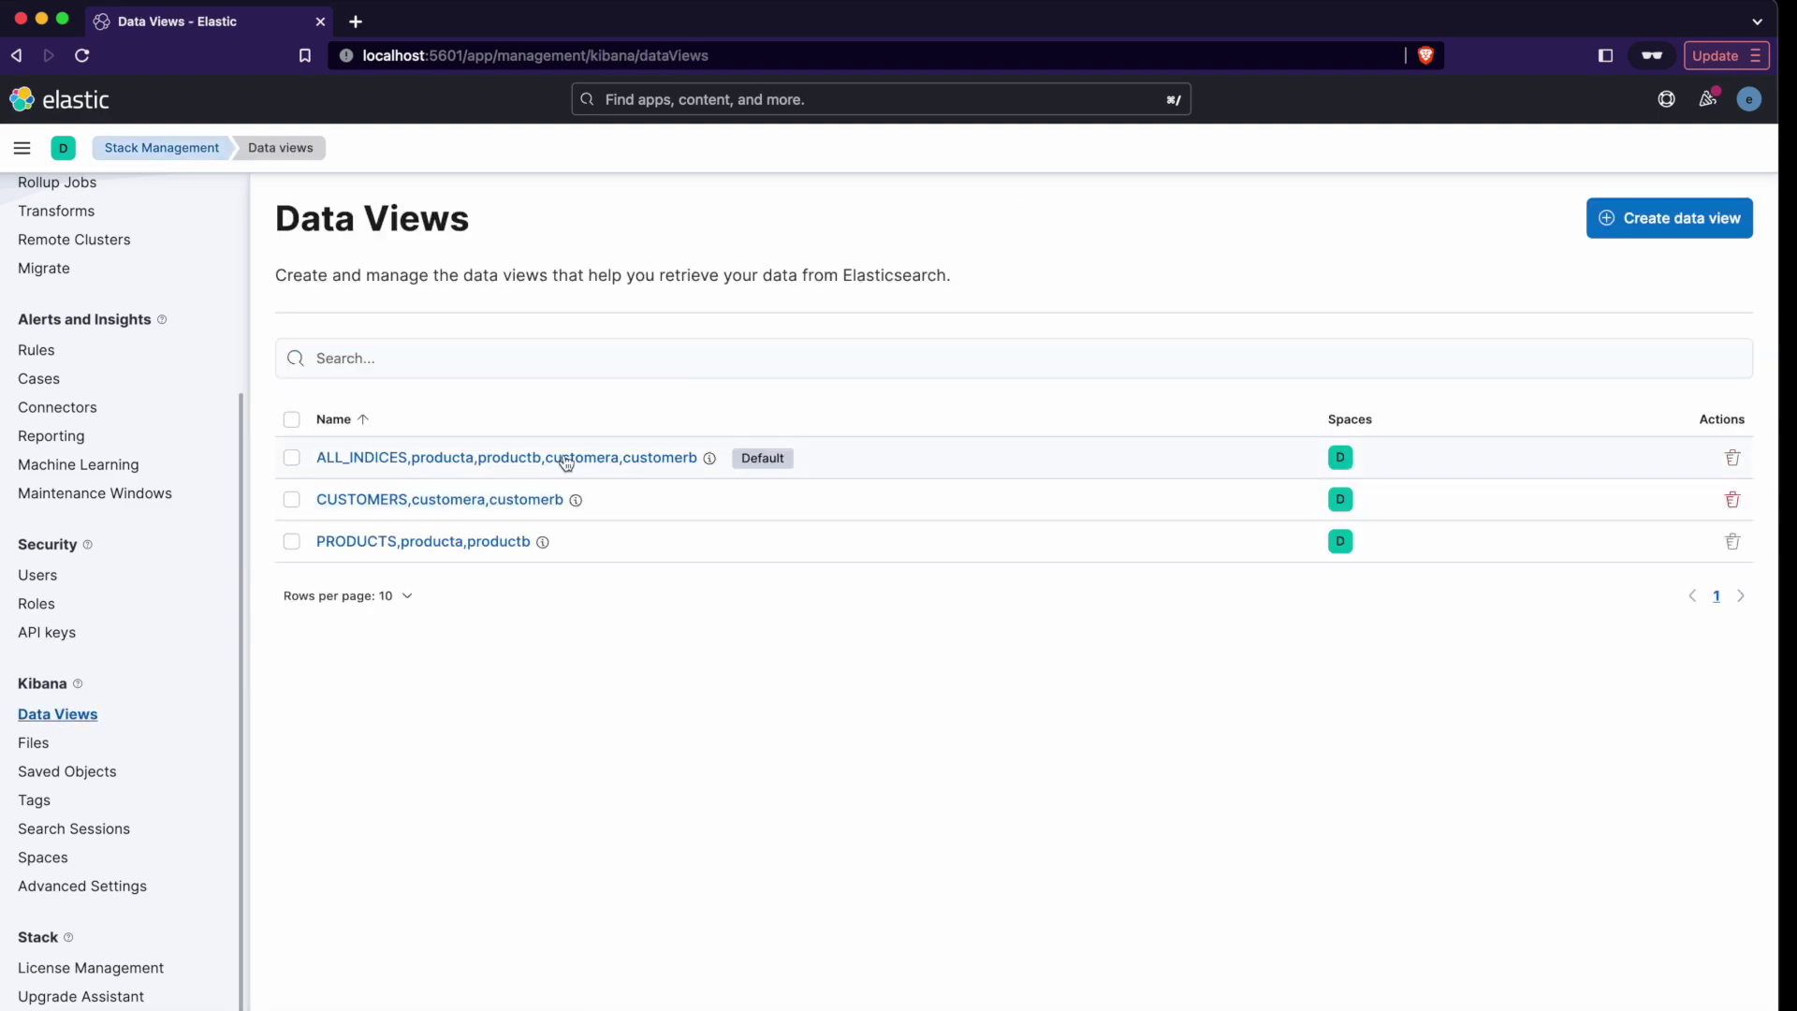
drag(581, 274, 909, 272)
click(1027, 285)
scroll(523, 343, up, 1)
scroll(523, 343, down, 1)
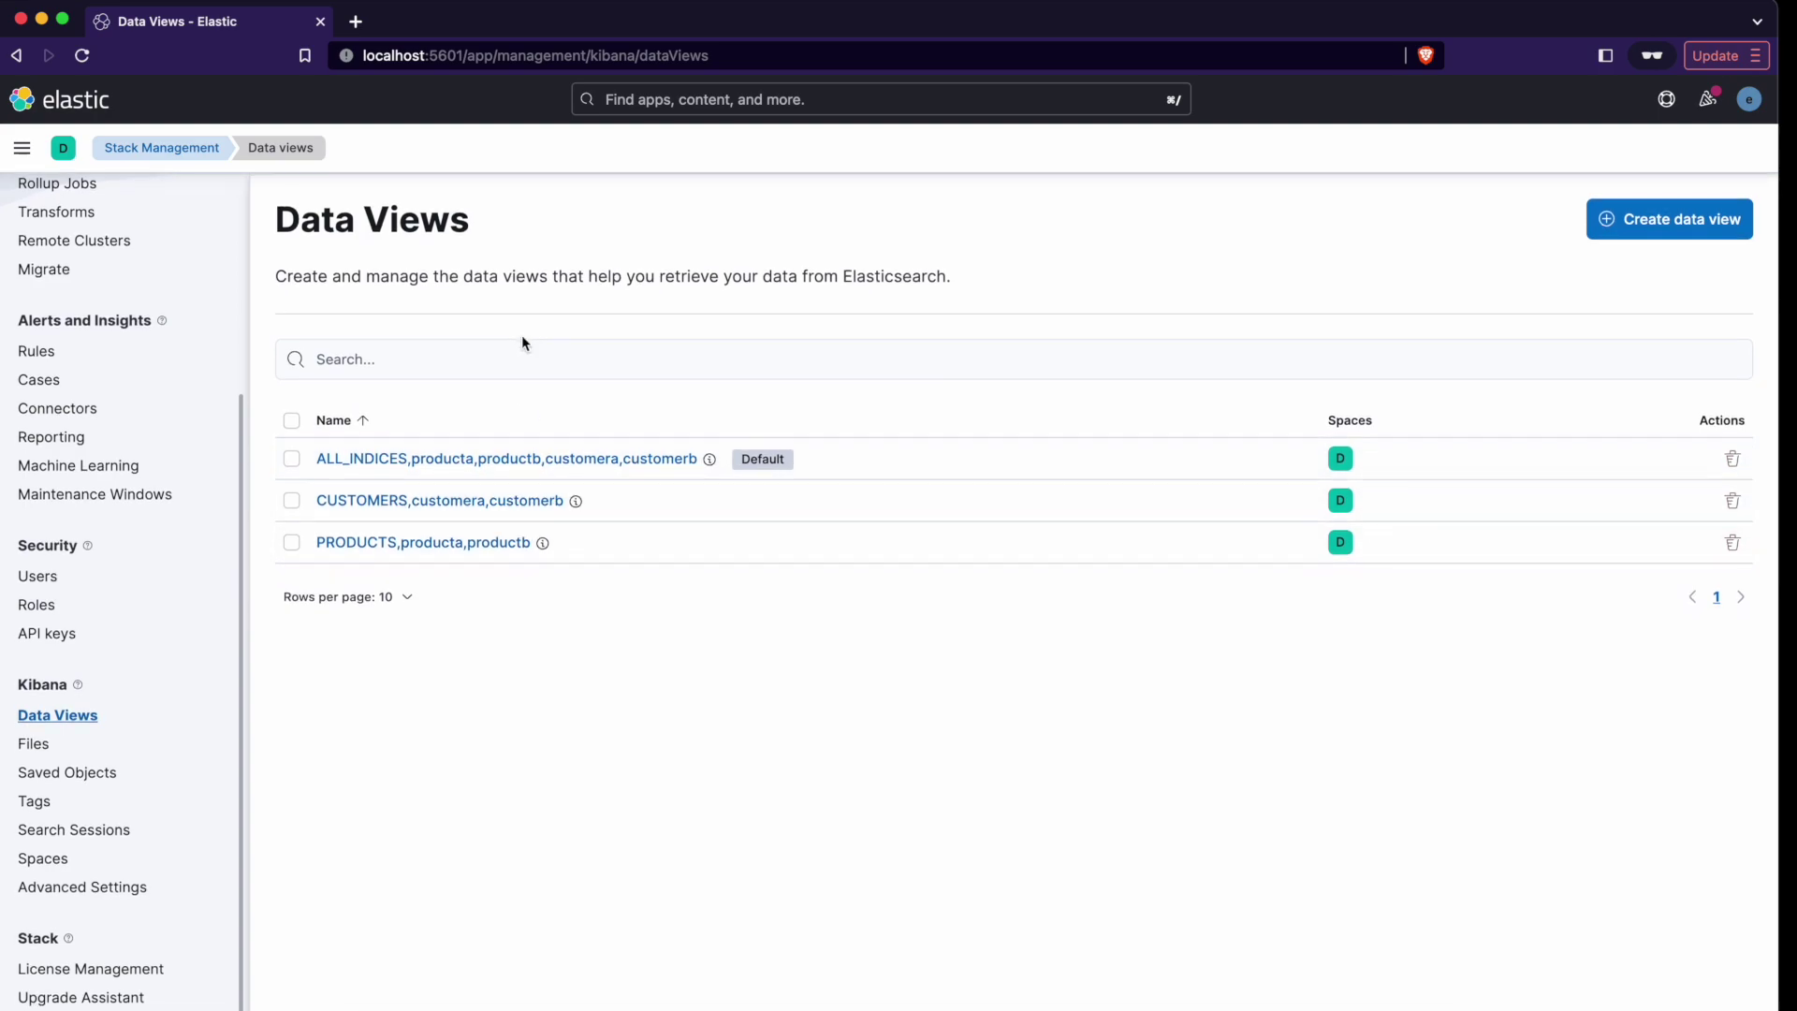
scroll(167, 468, up, 3)
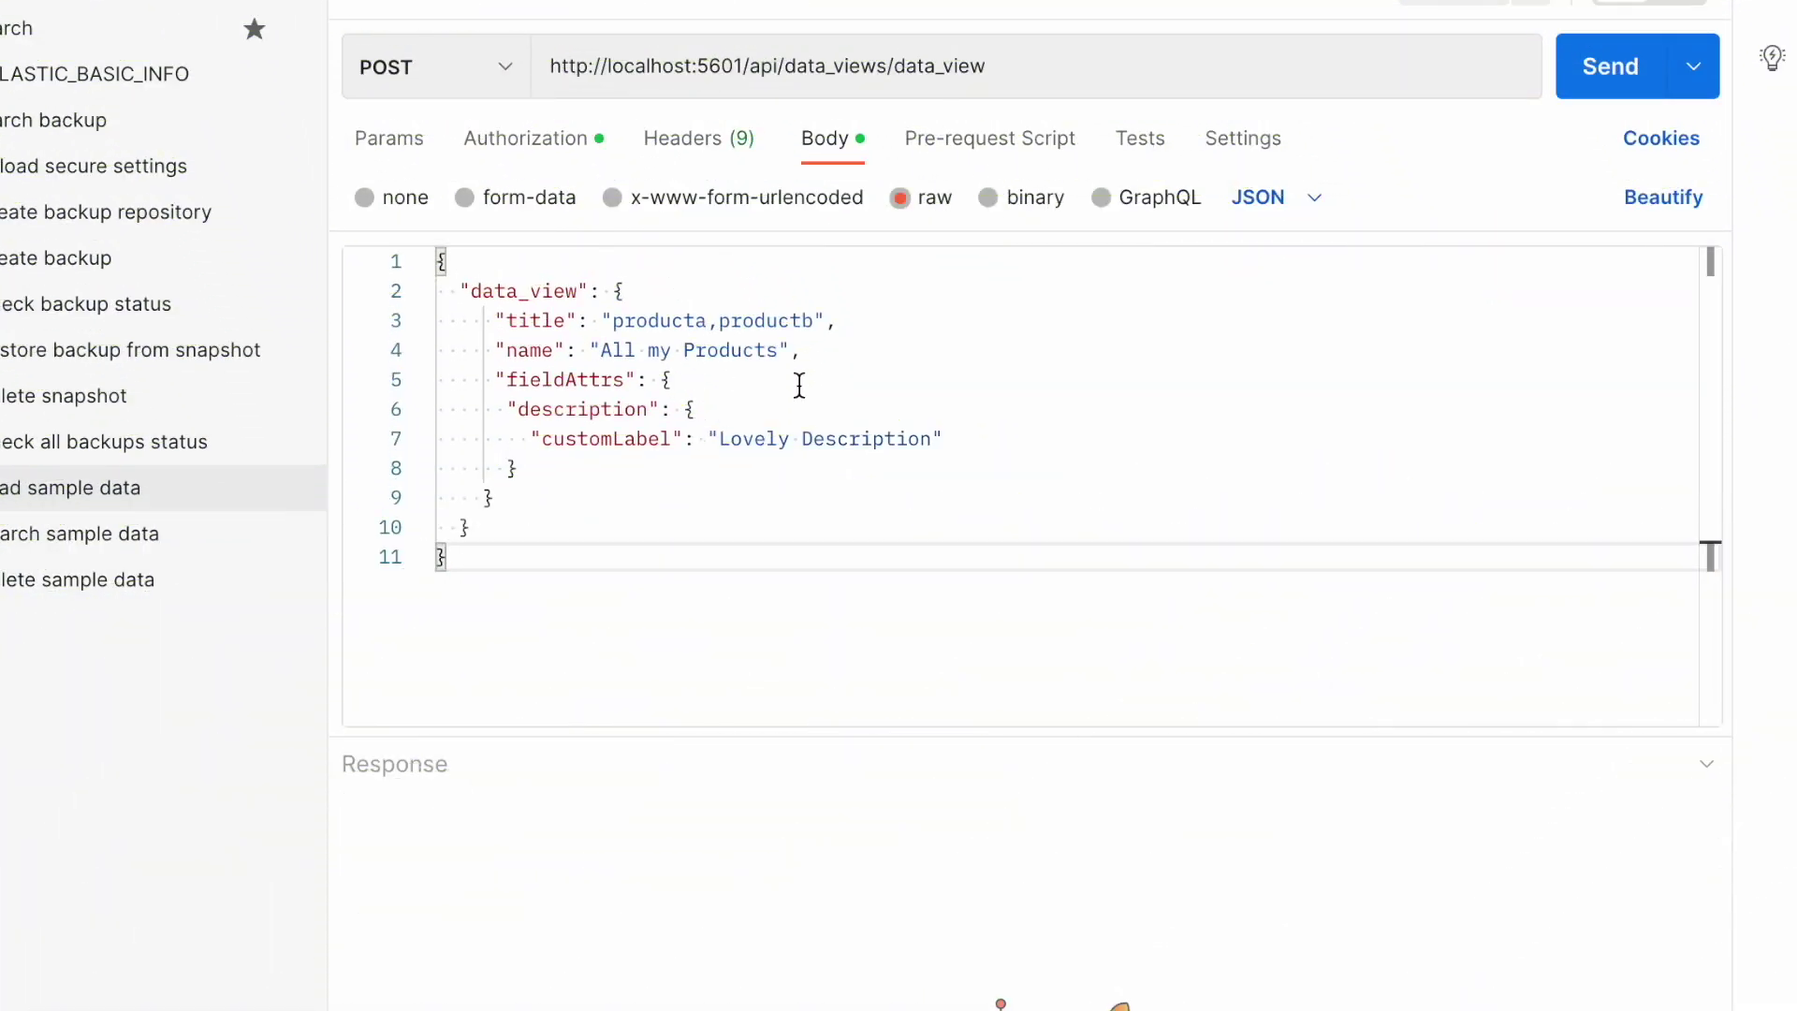
Step: Create the All my Products data view with the custom label 'Lovely Description'
click(925, 389)
click(923, 350)
click(1610, 76)
Step: Create the All my Customers data view with the custom label 'Customer Location'
key(ctrl+a)
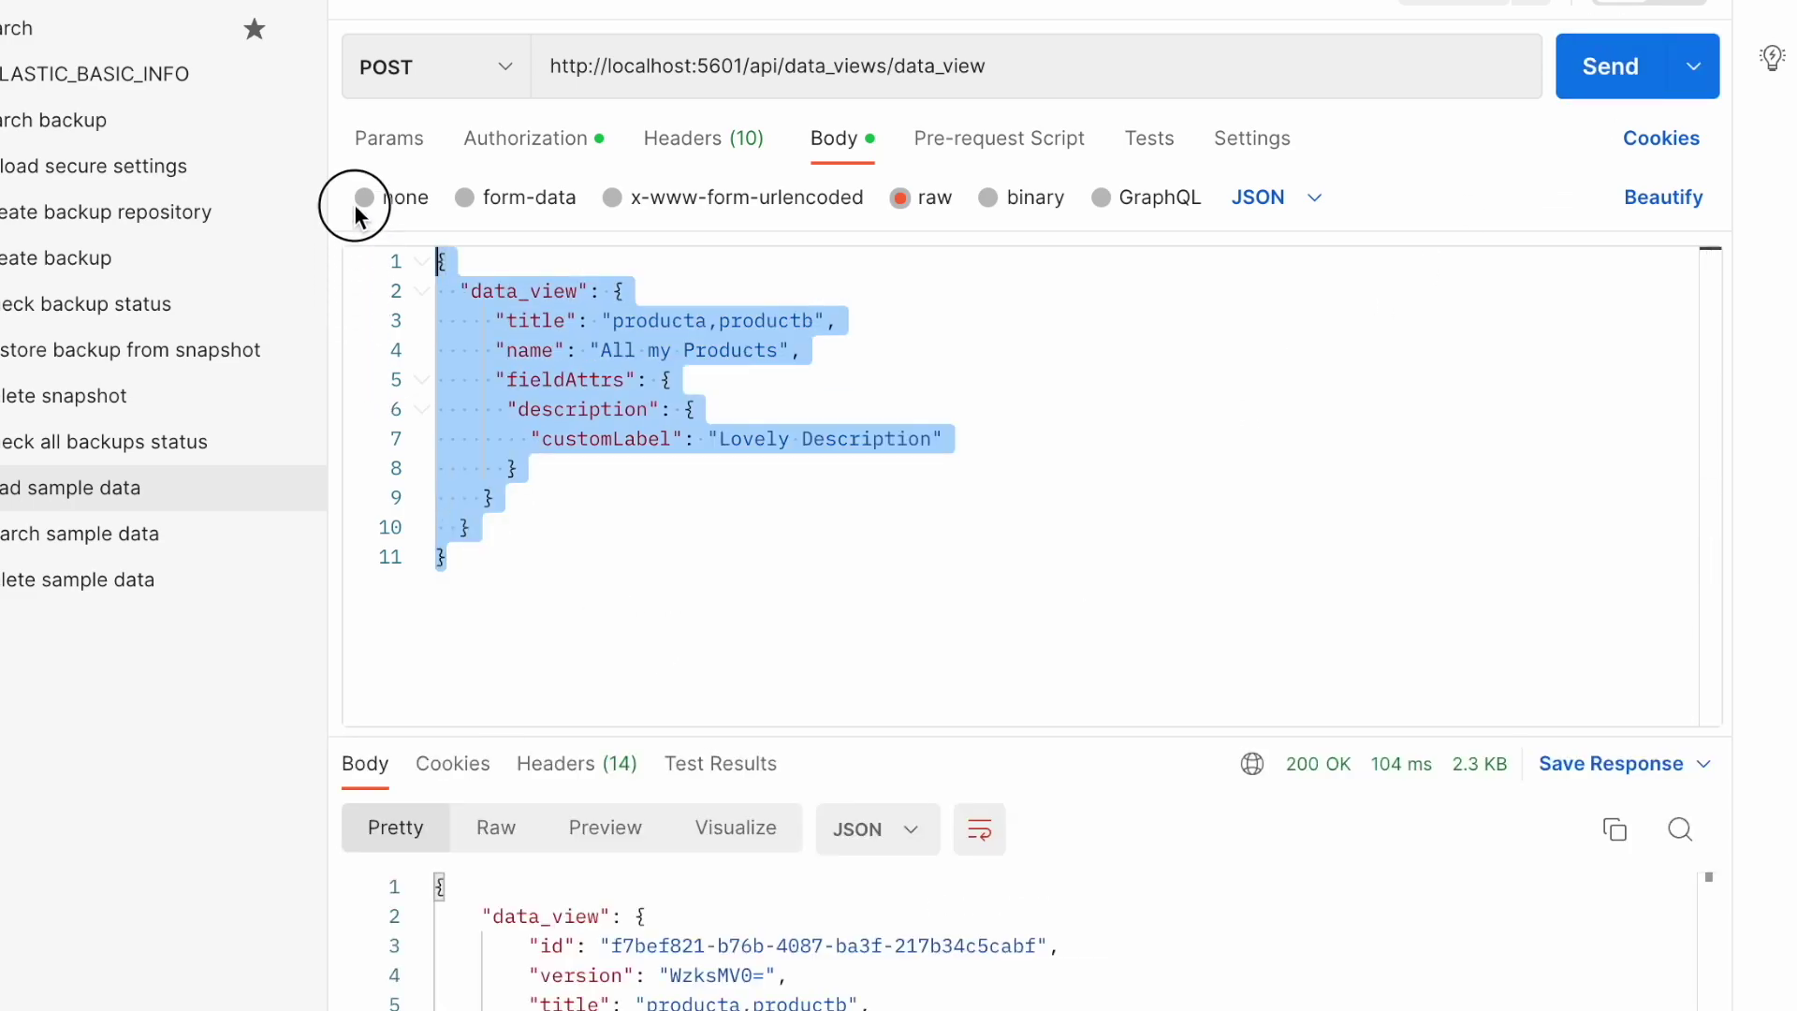
text({   "data_view": {     "title": "customera,customerb",     "name": "All my Customers",     "fieldAttrs": {       "location": {         "customLabel": "Customer Location"       }     }    } })
click(936, 487)
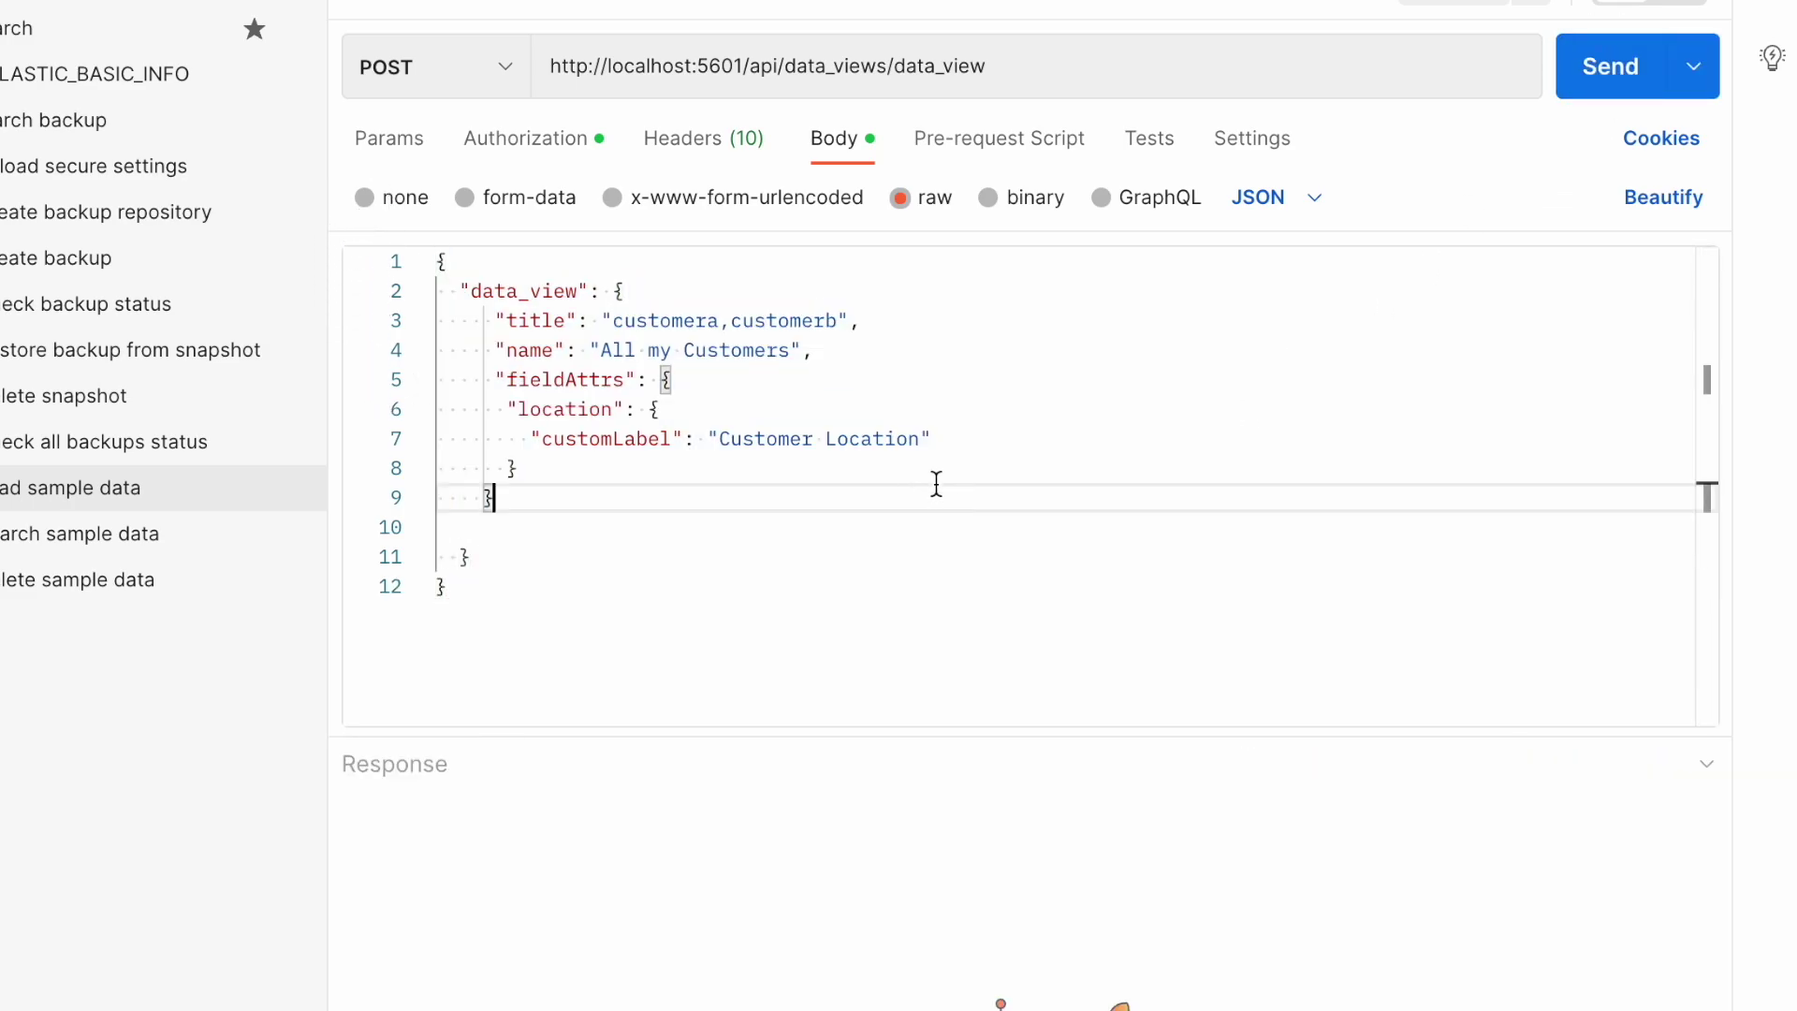
click(1083, 439)
click(1610, 62)
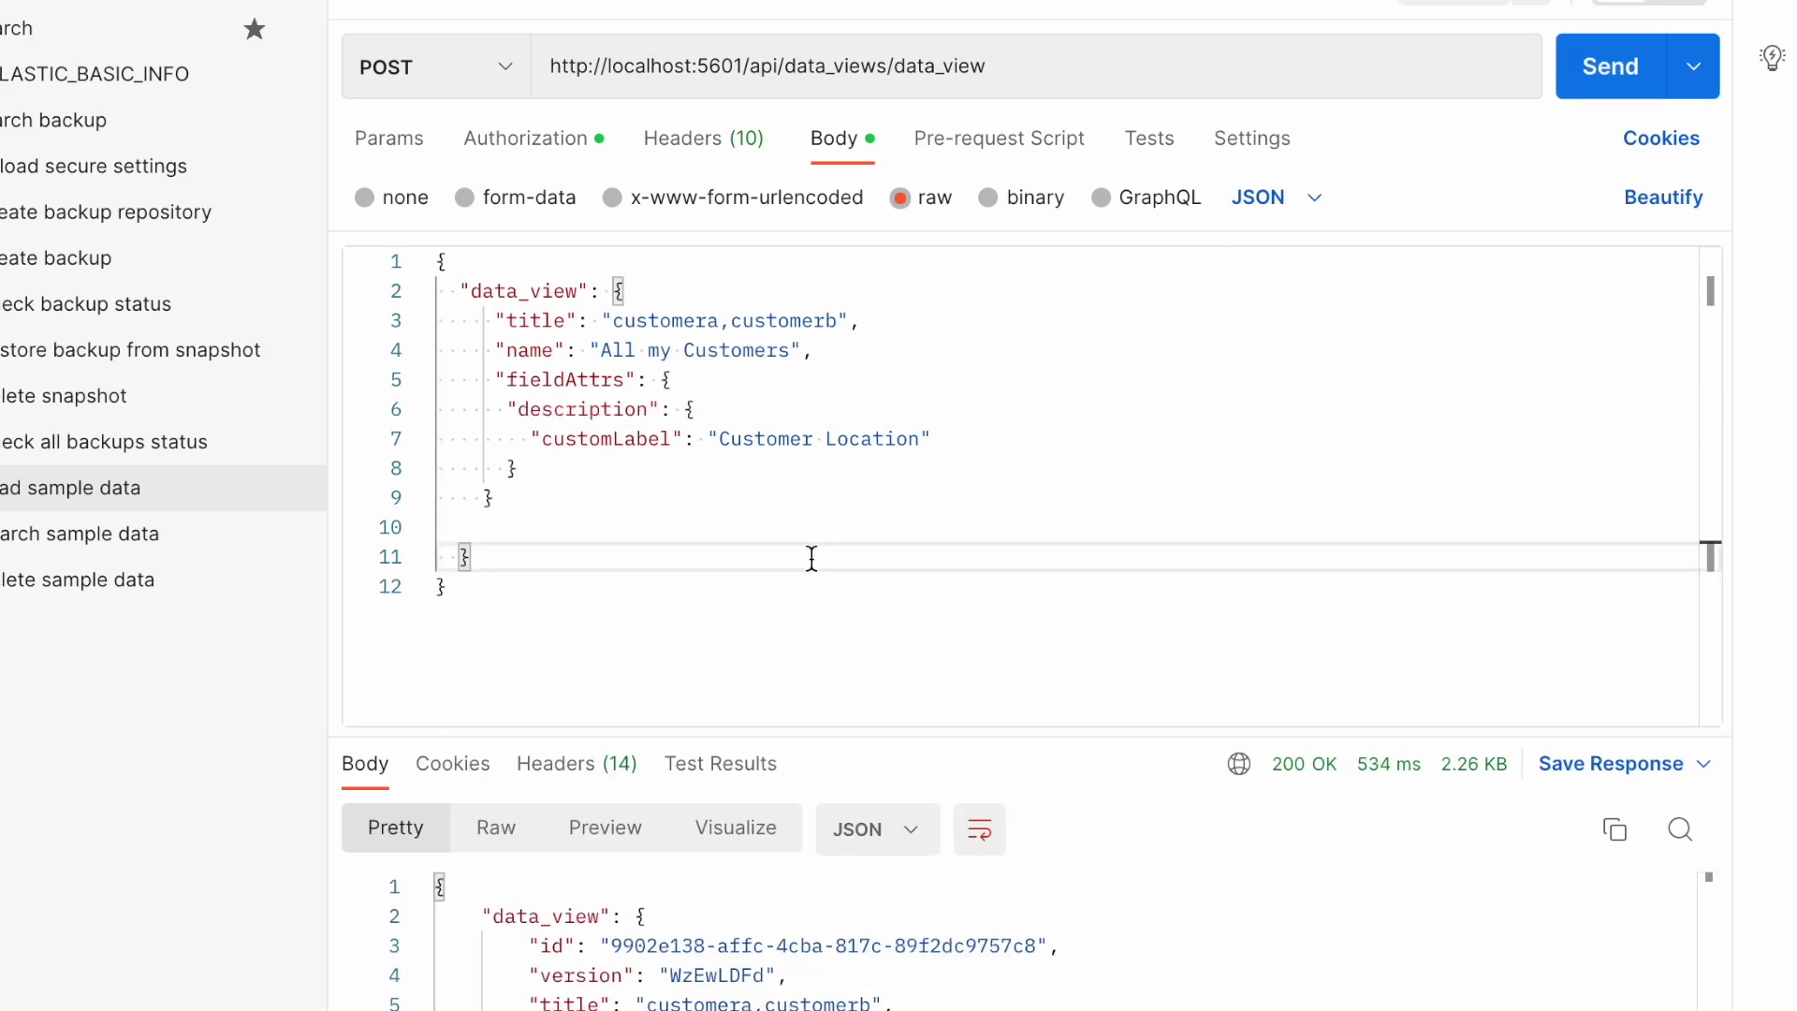
Step: Create the All my Data view spanning all four indices
key(ctrl+a)
text({   "data_view": {      "title": "producta,productb,customera,customerb",      "name": "All my Data",      "fieldAttrs": {       "description": {         "customLabel": "Lovely Description"       },       "location": {         "customLabel": "Customer Location"       }     }    } })
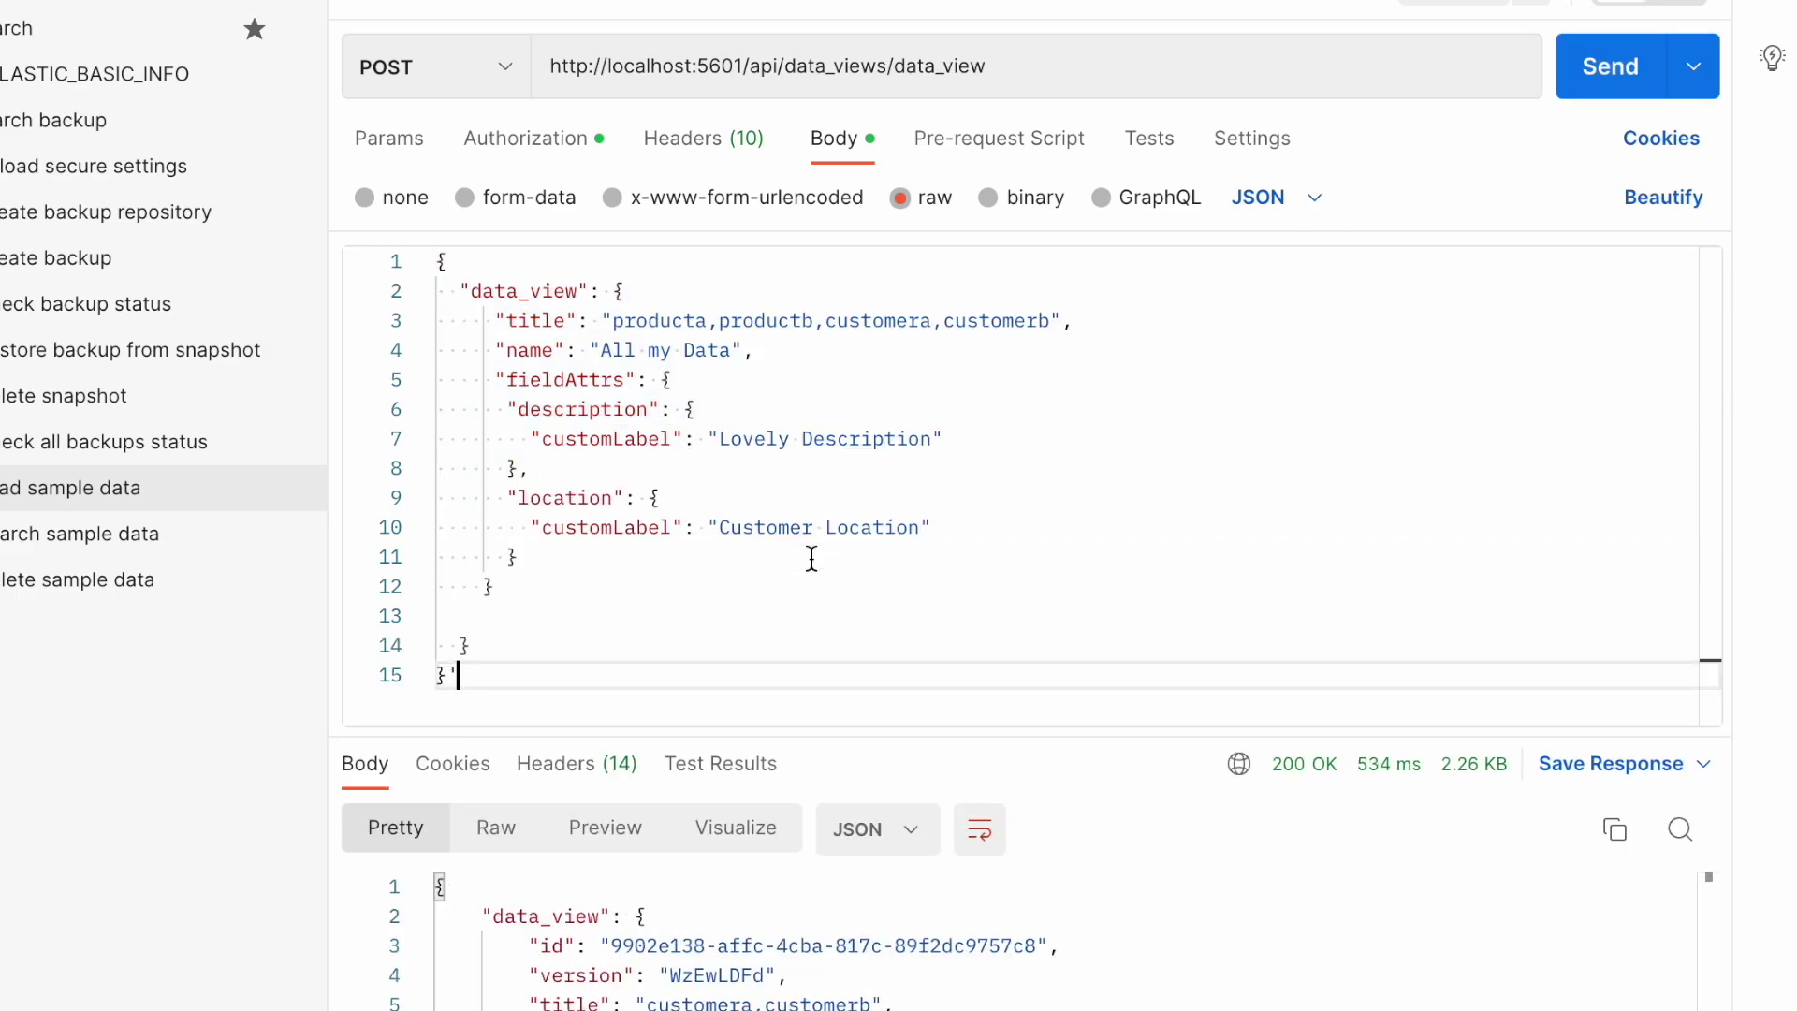
click(948, 559)
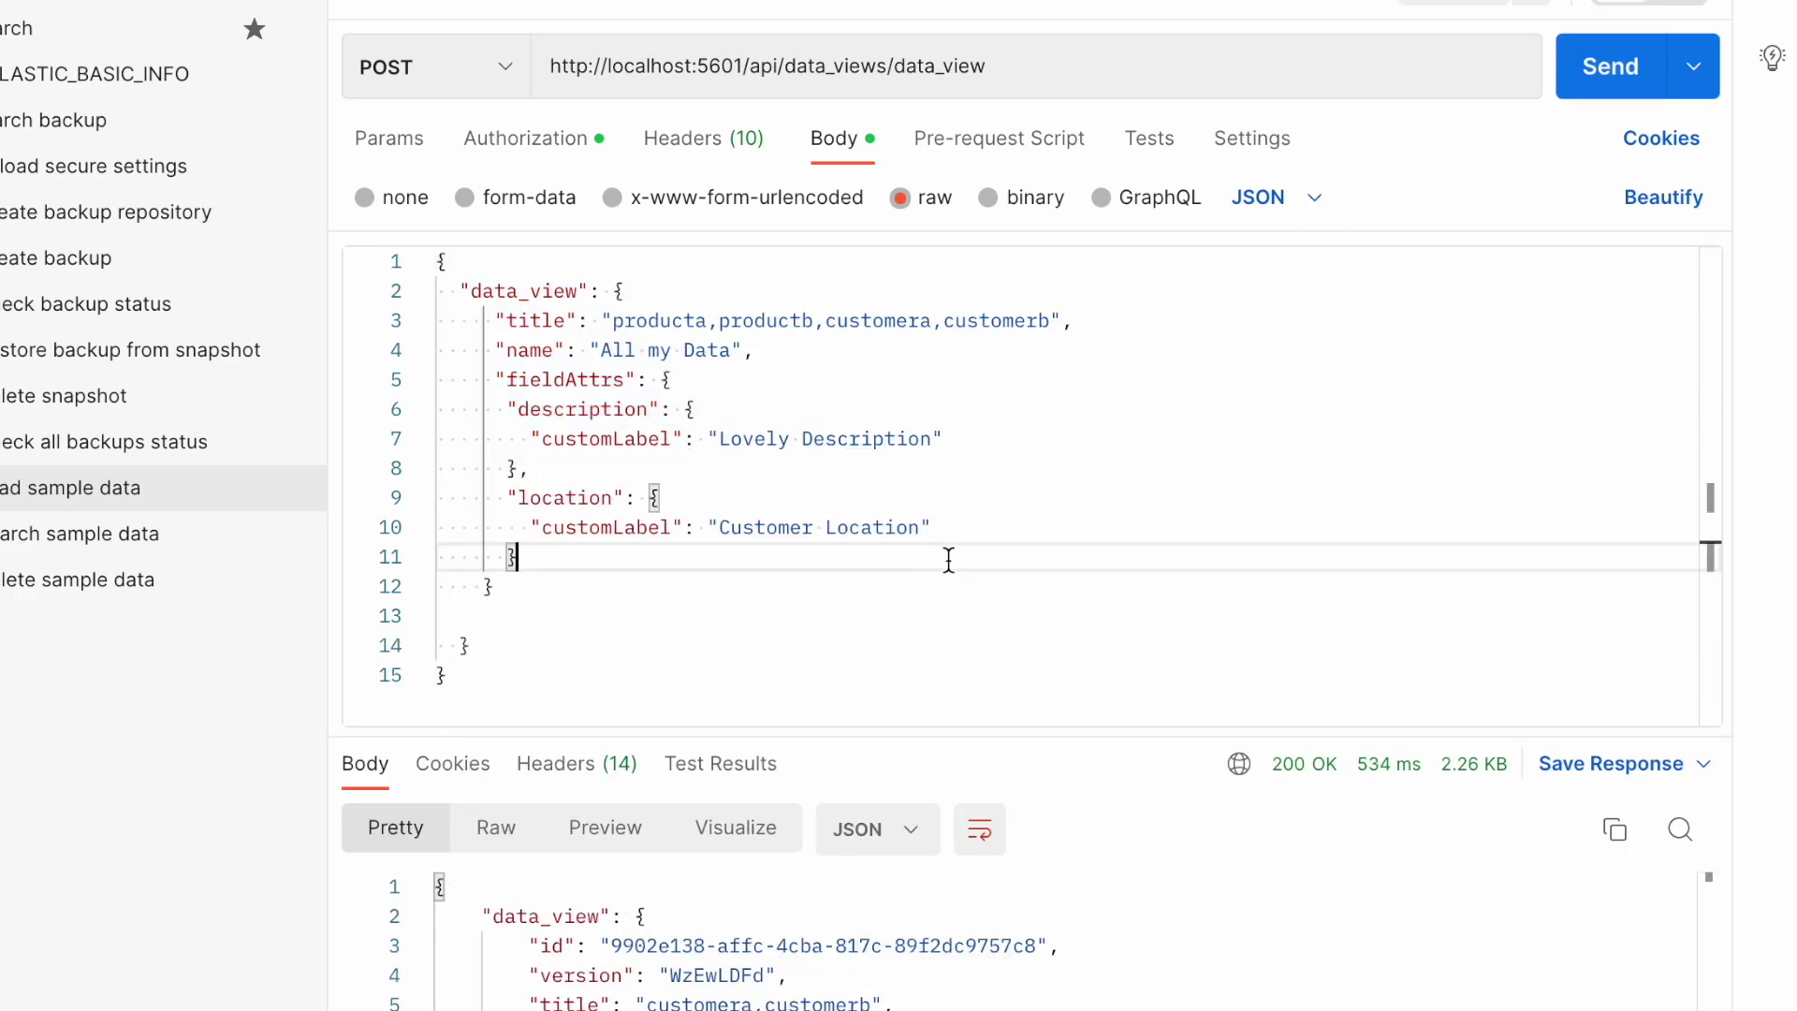
click(1572, 89)
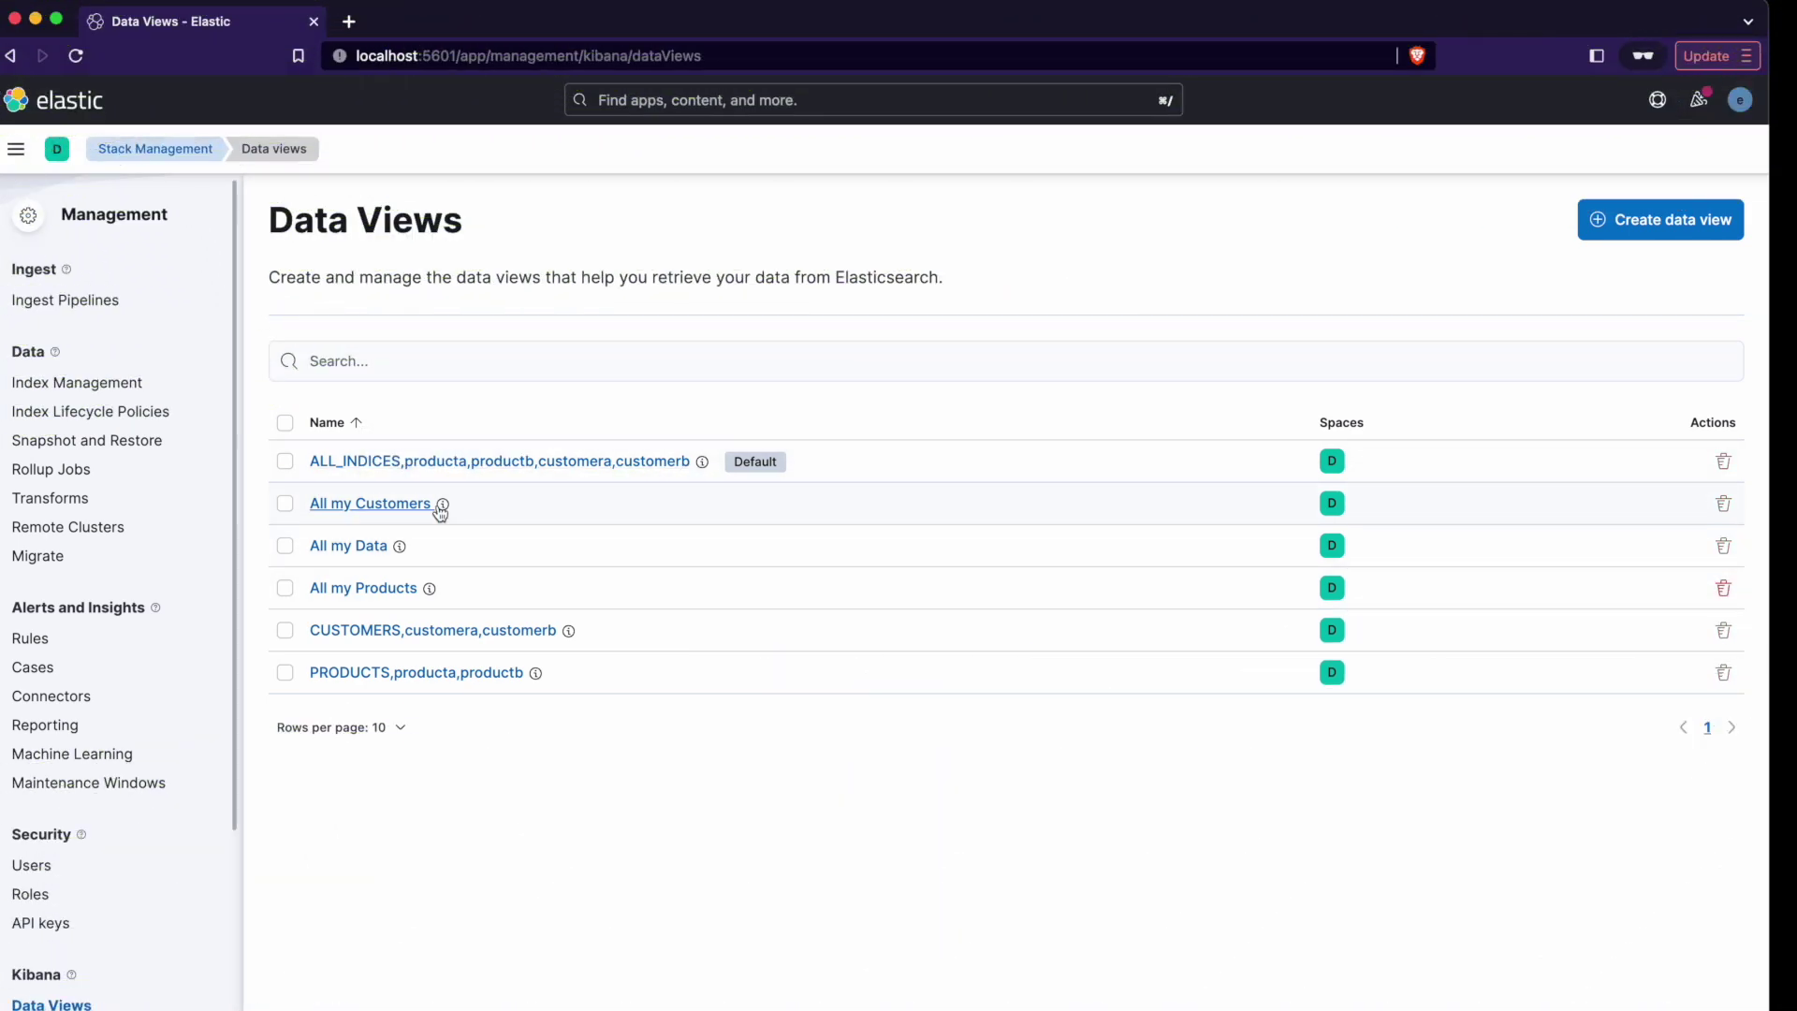
Step: Open Discover on the PRODUCTS data view and expand the first product document
click(16, 148)
click(113, 256)
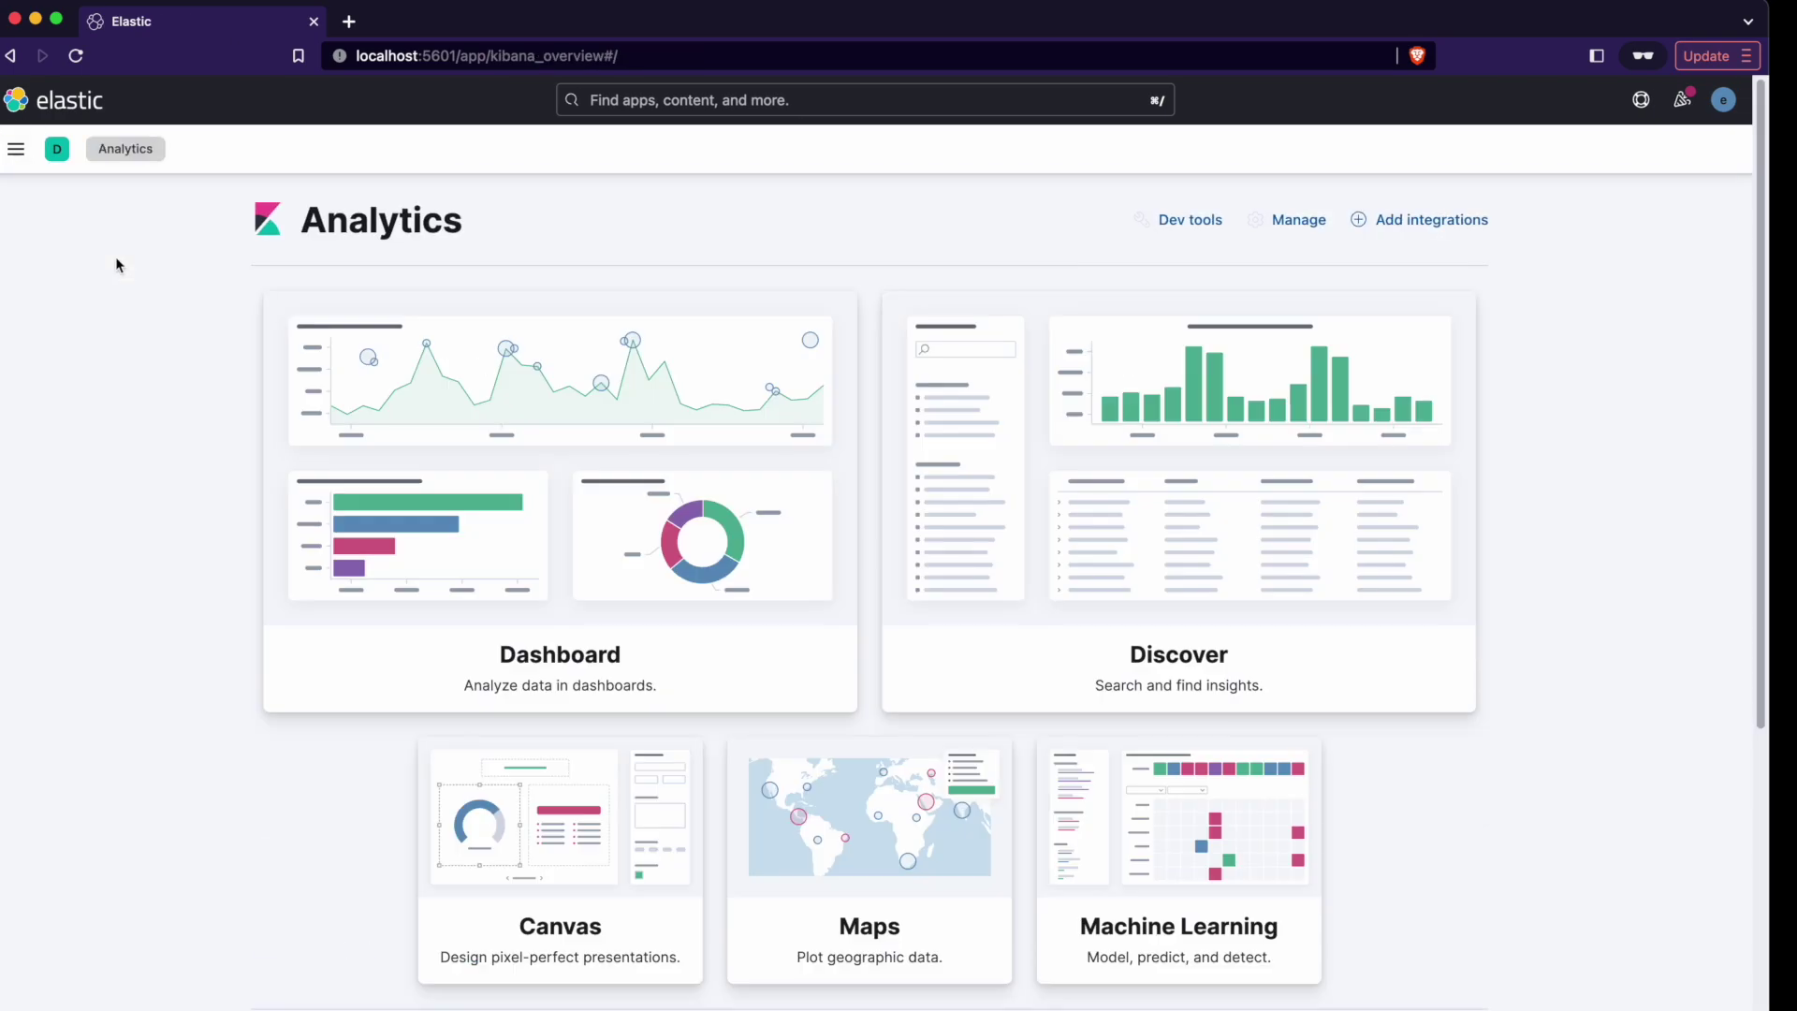
click(1002, 496)
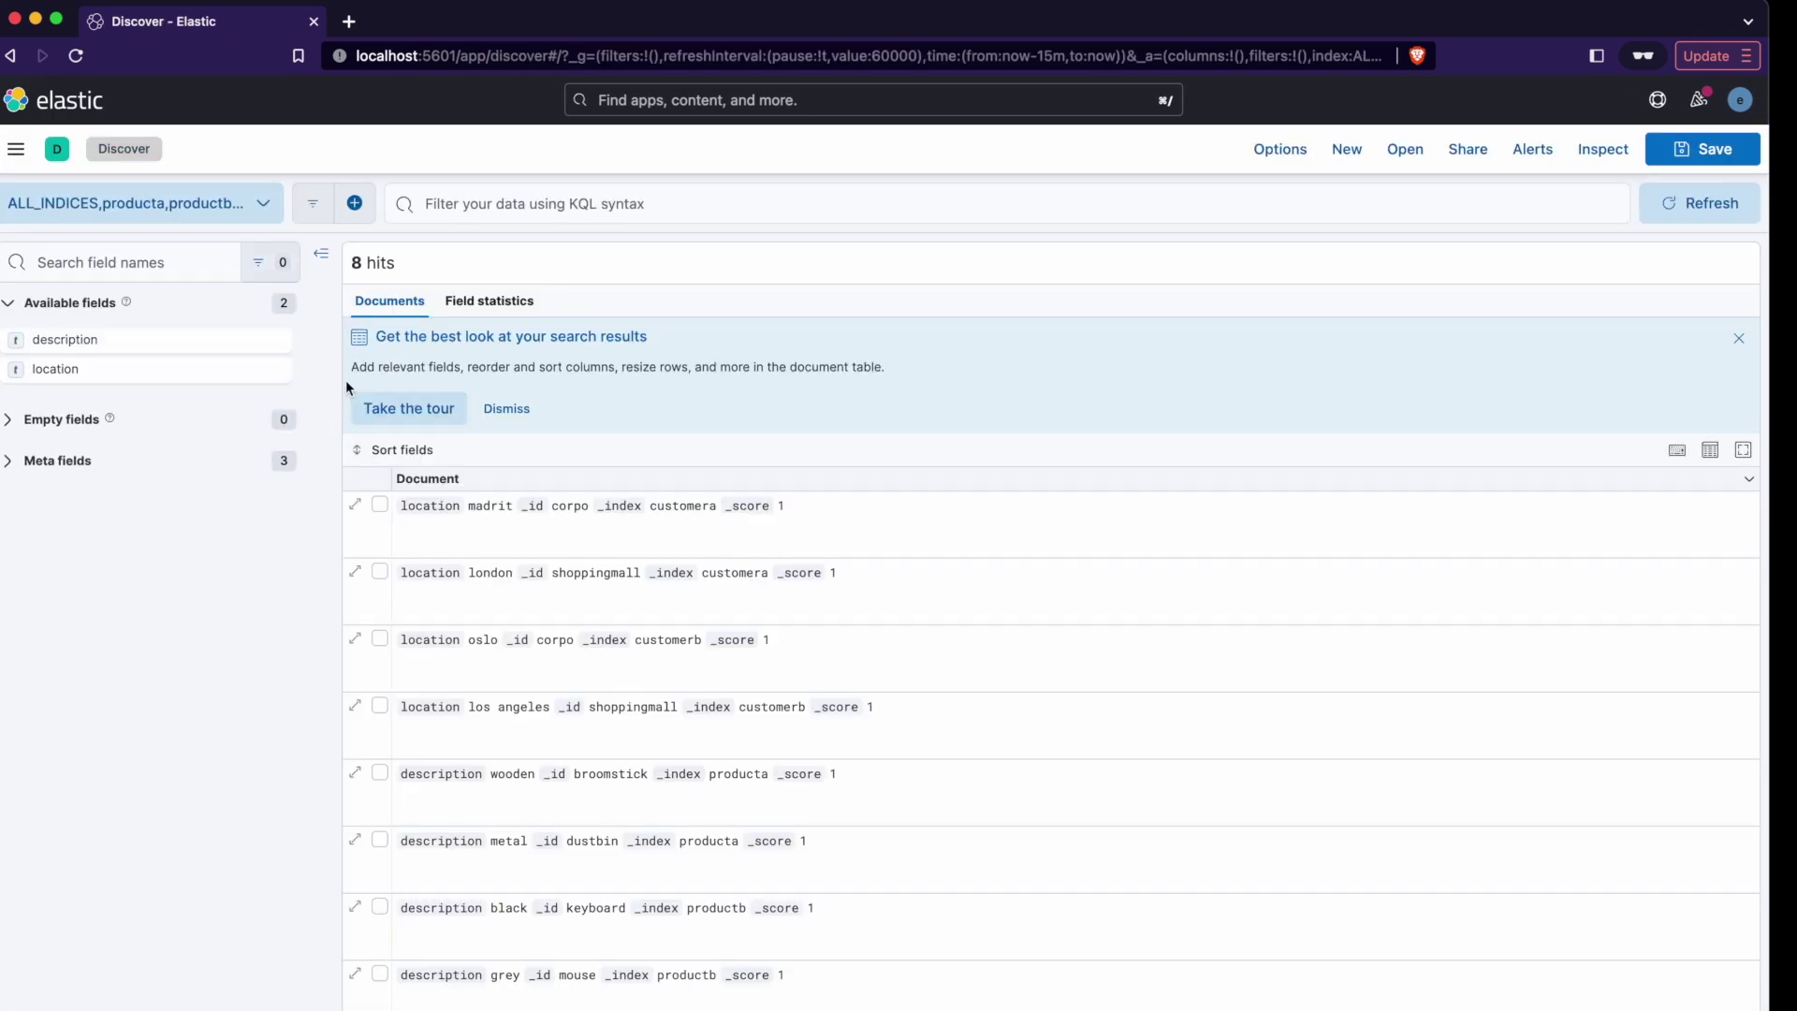
click(131, 203)
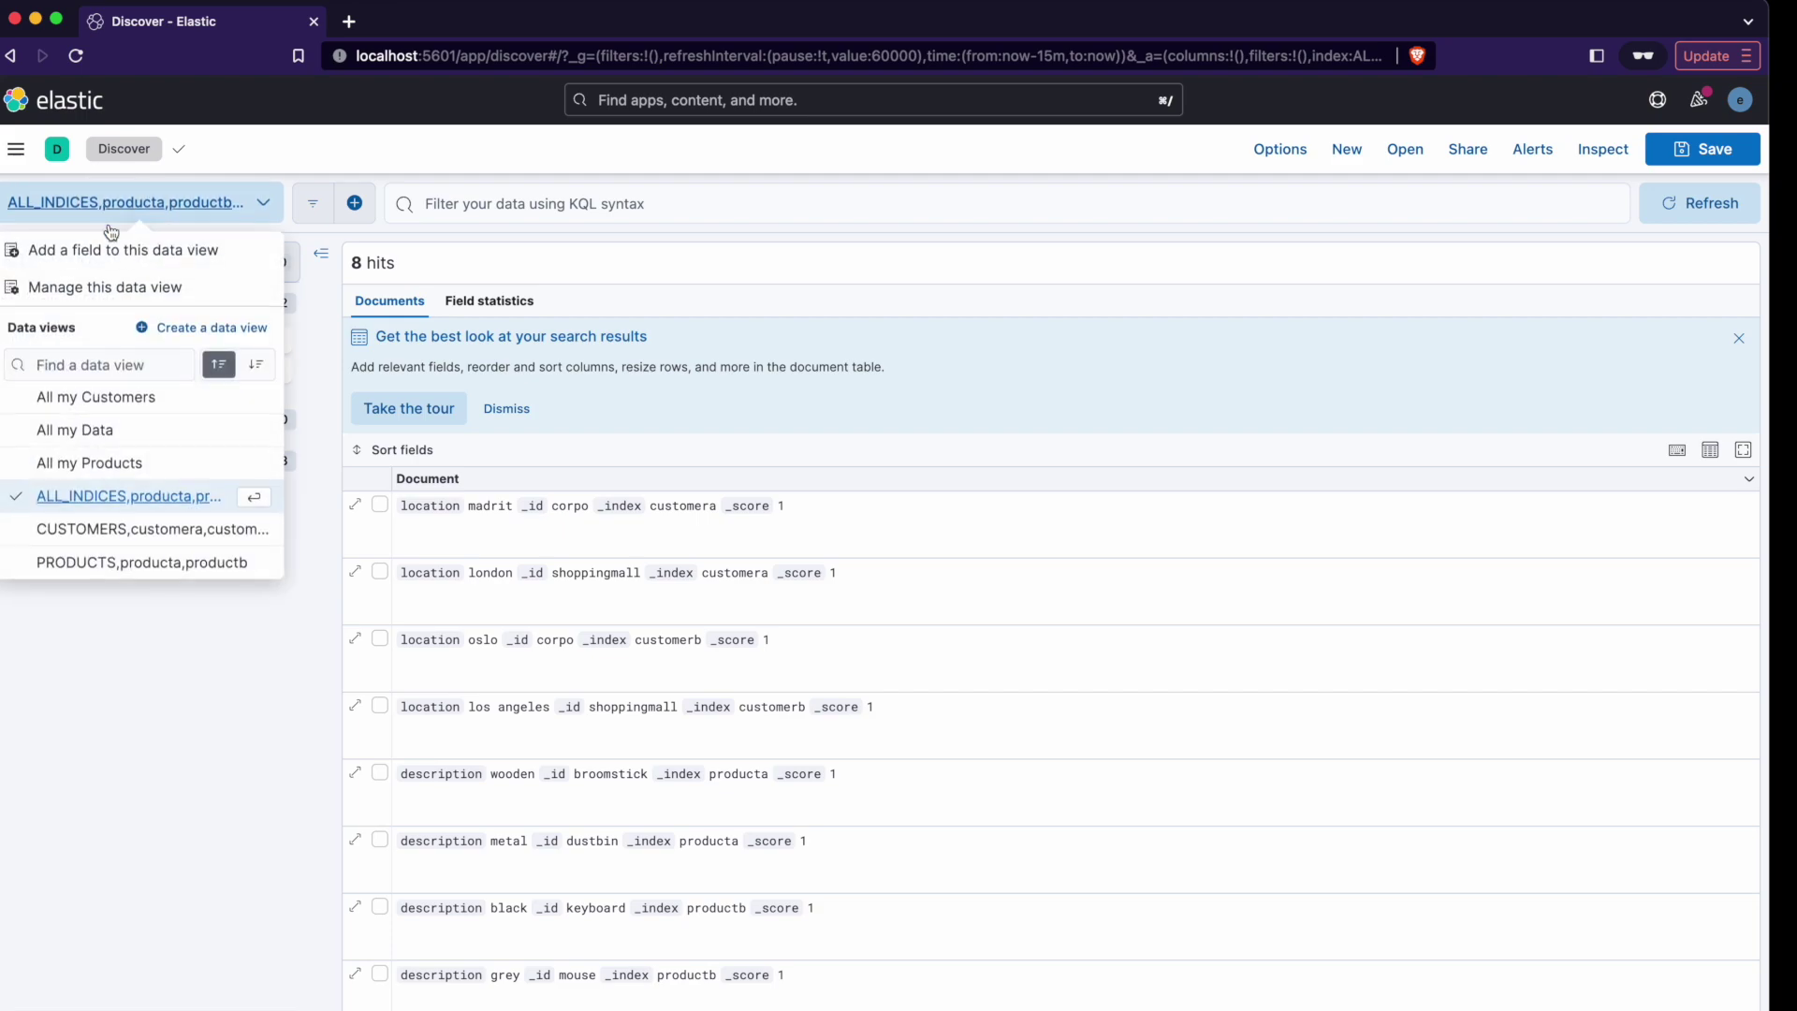
click(107, 561)
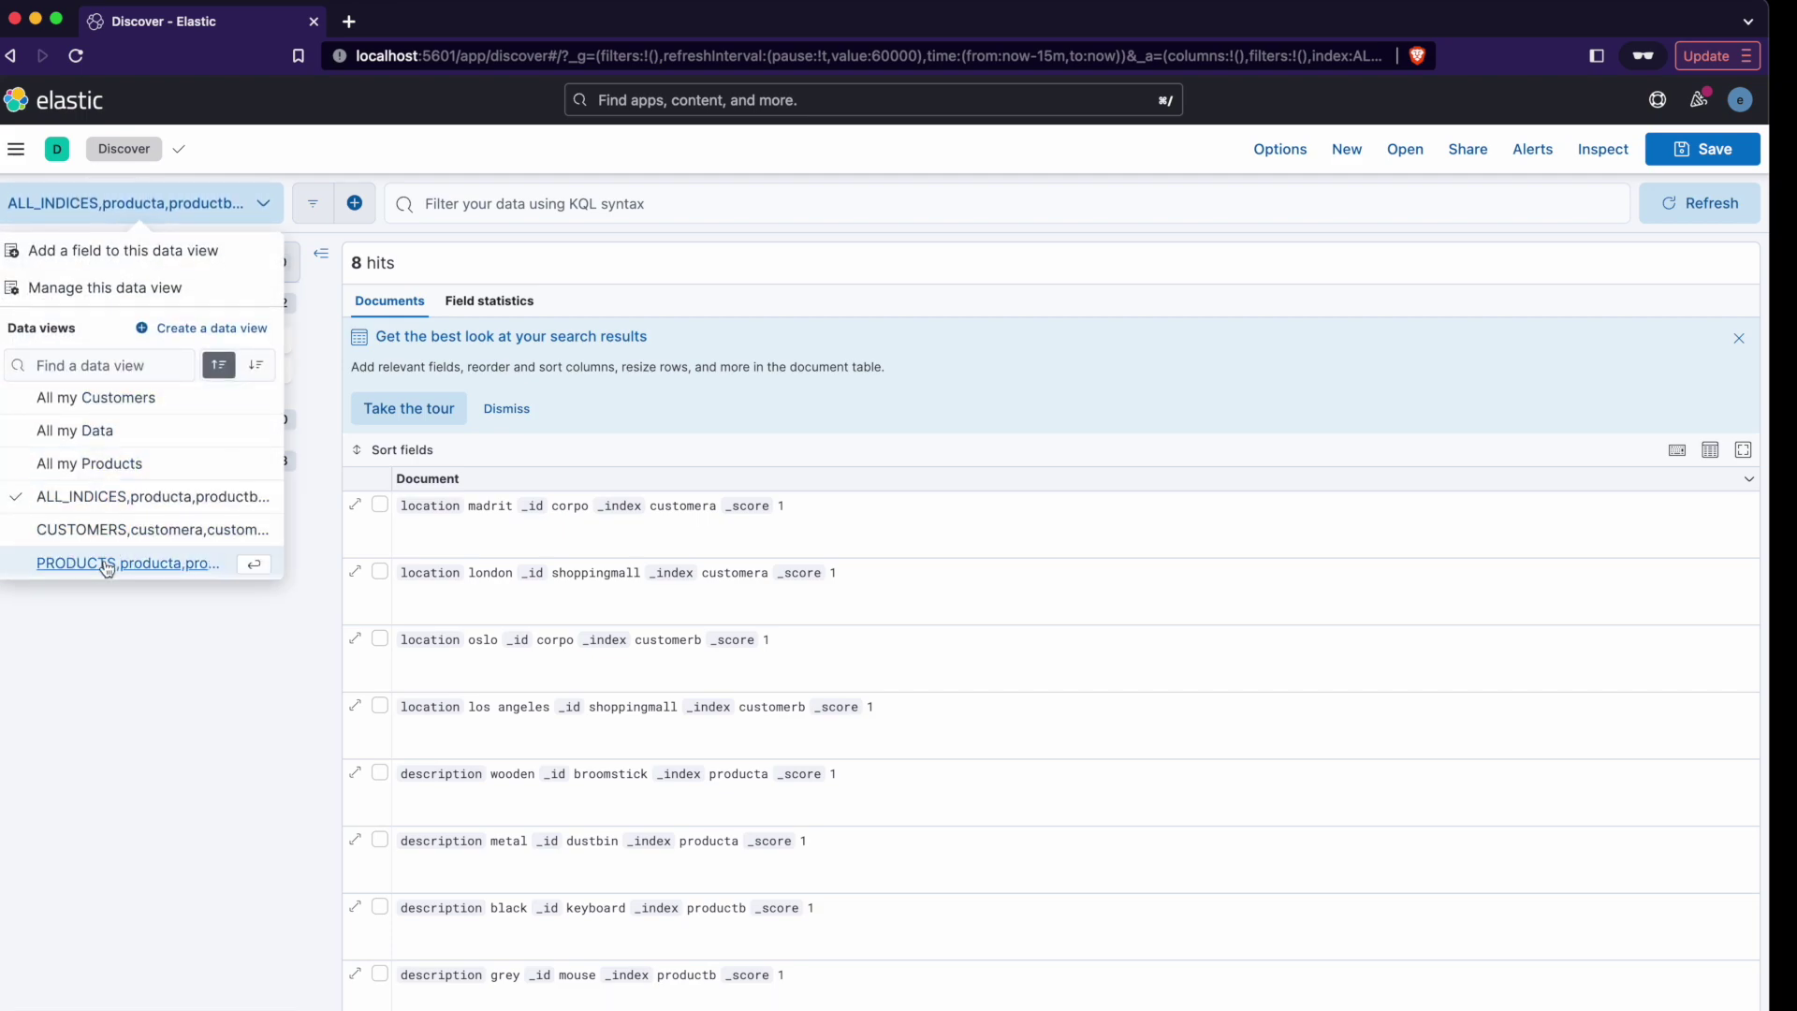
click(479, 505)
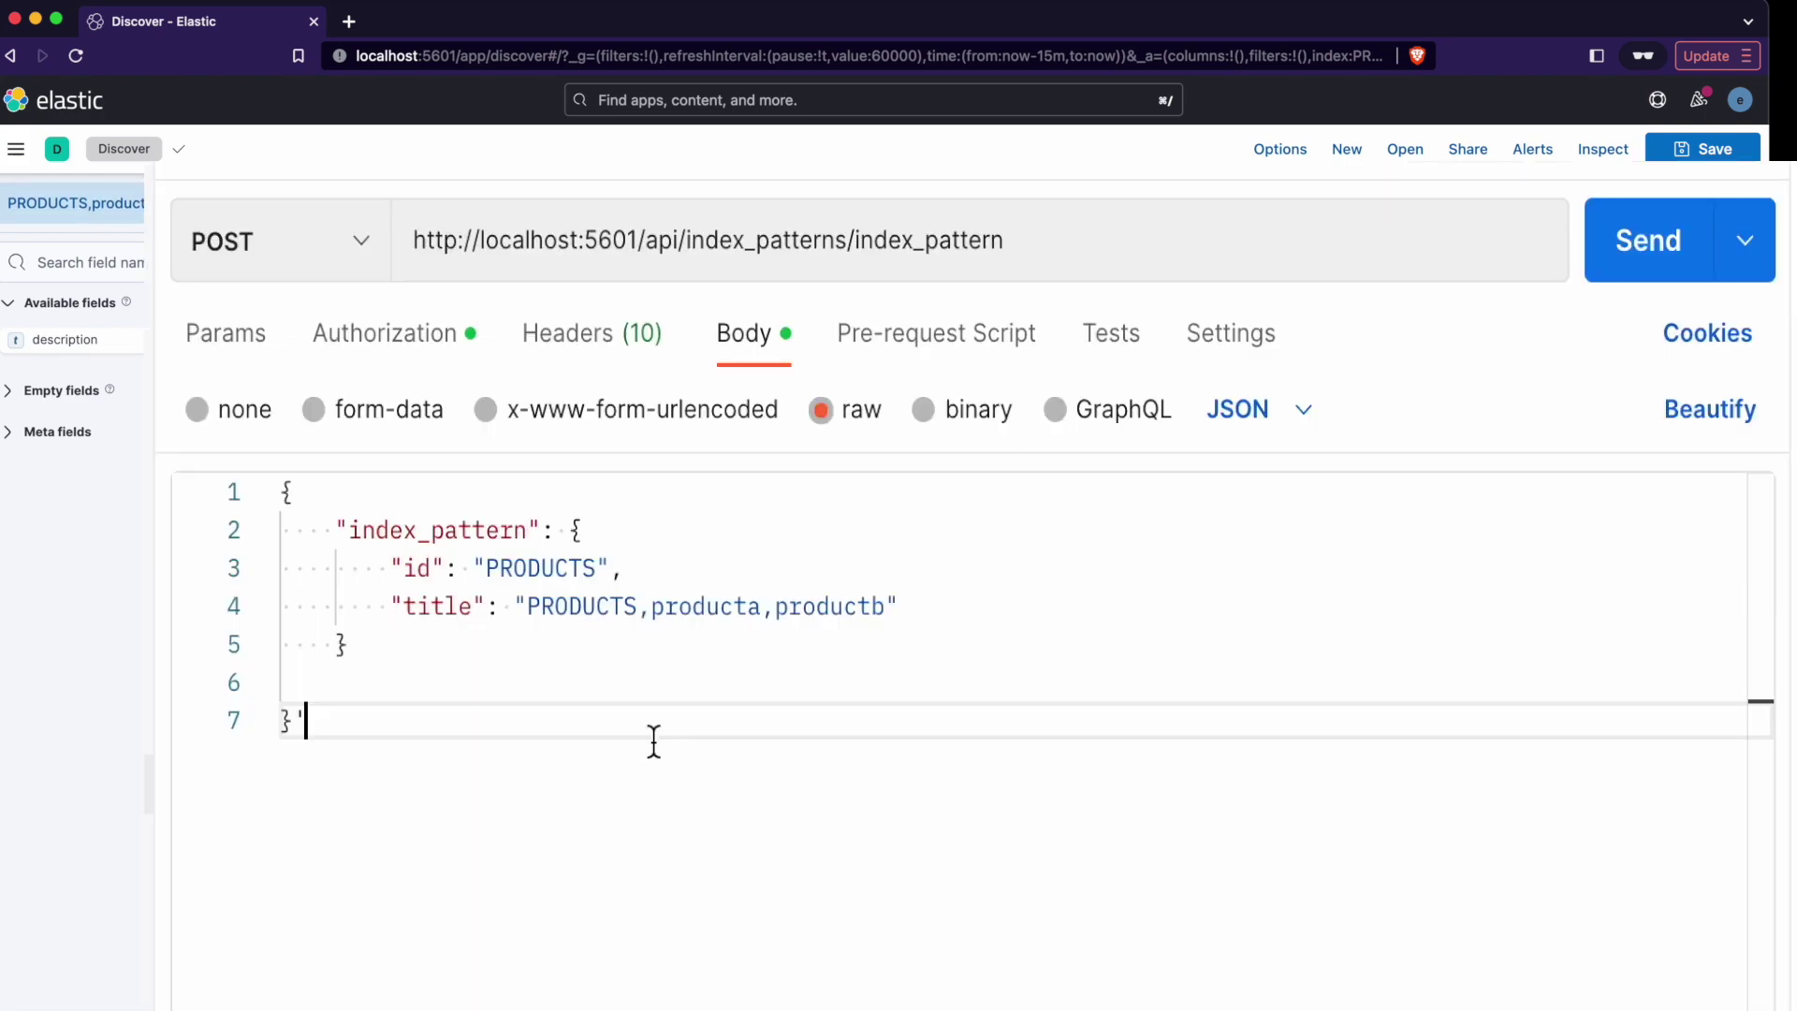
Step: Switch Discover to All my Products to see the Lovely Description label
click(75, 203)
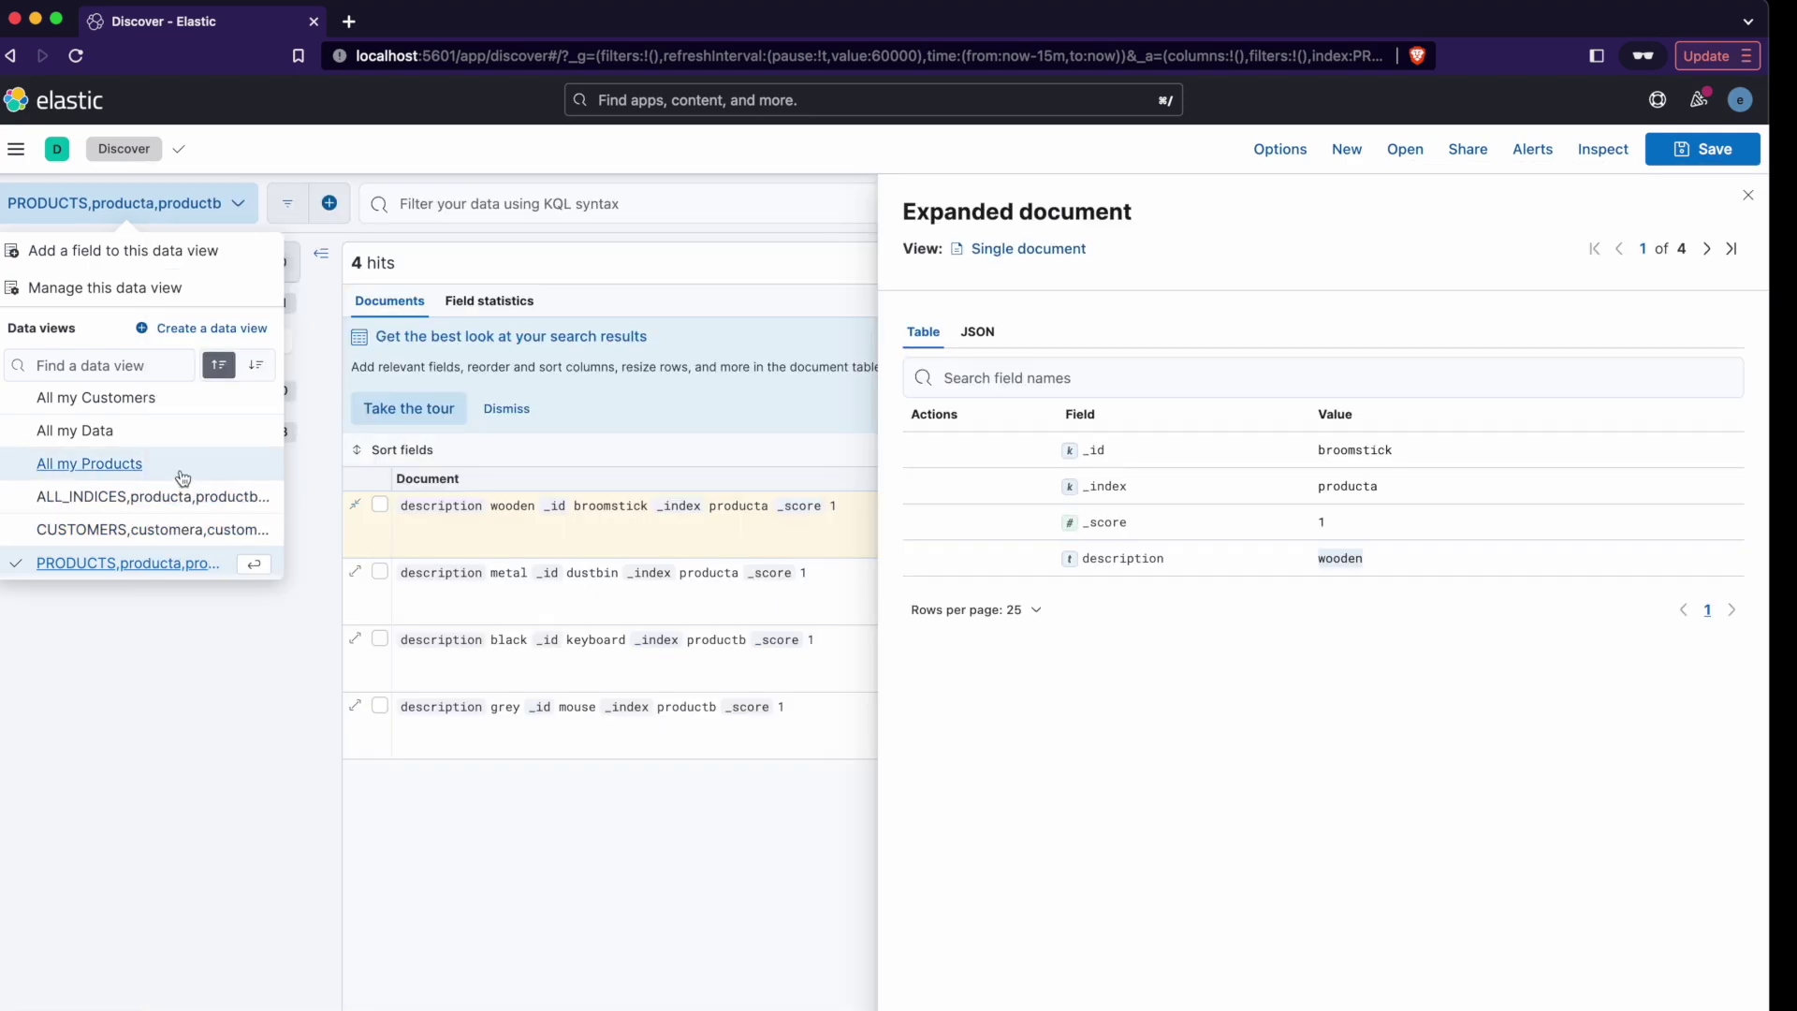
click(84, 465)
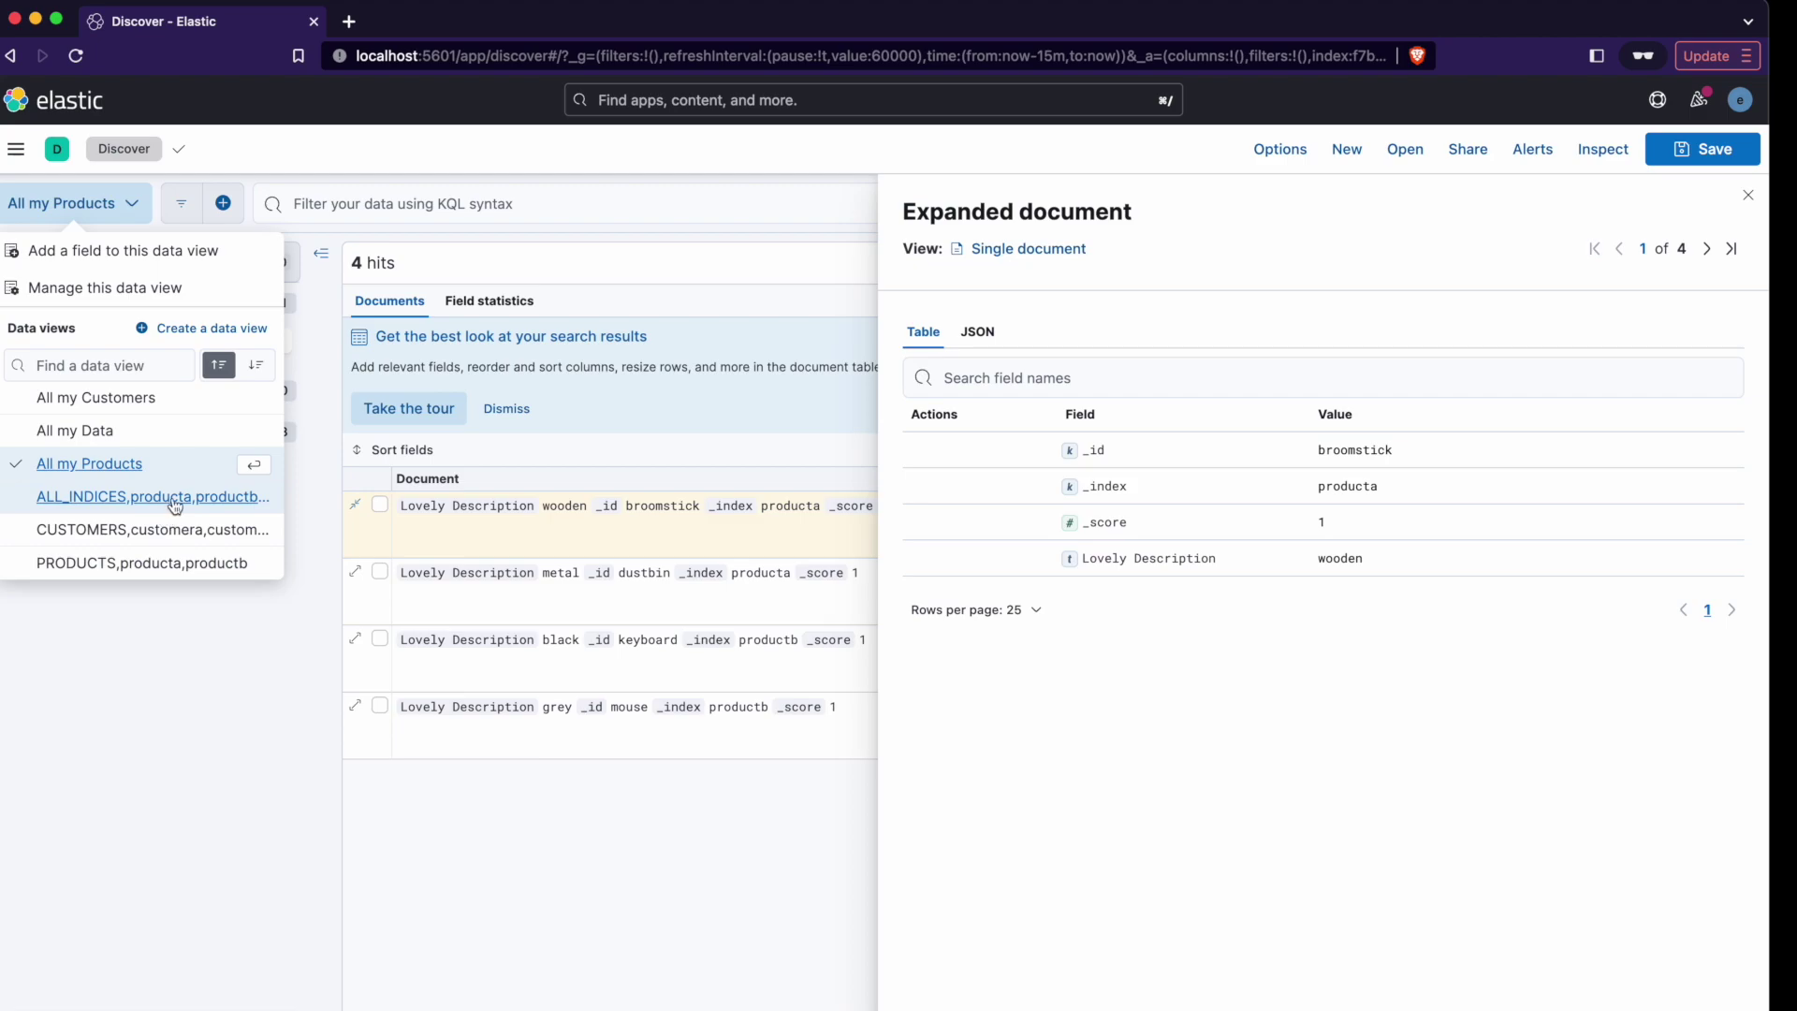
click(218, 615)
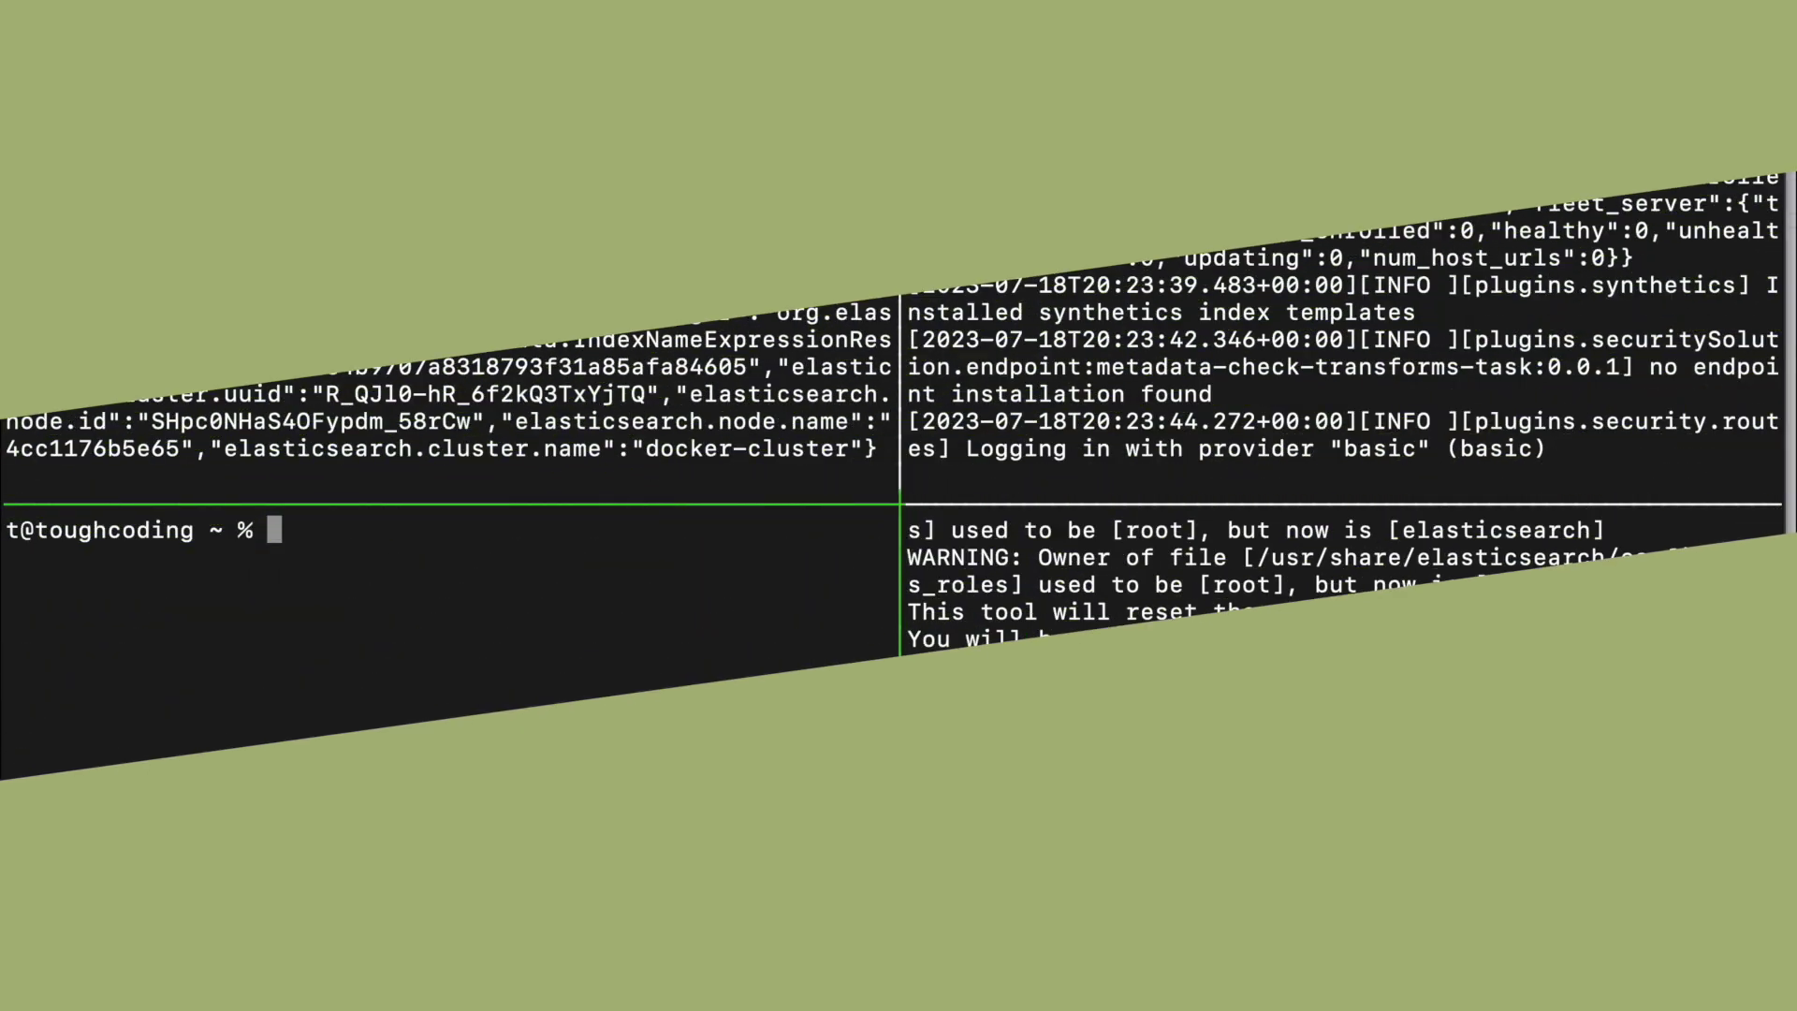
Step: Exit the left shell to stop Elasticsearch and refresh the container pane's prompt
text(exit)
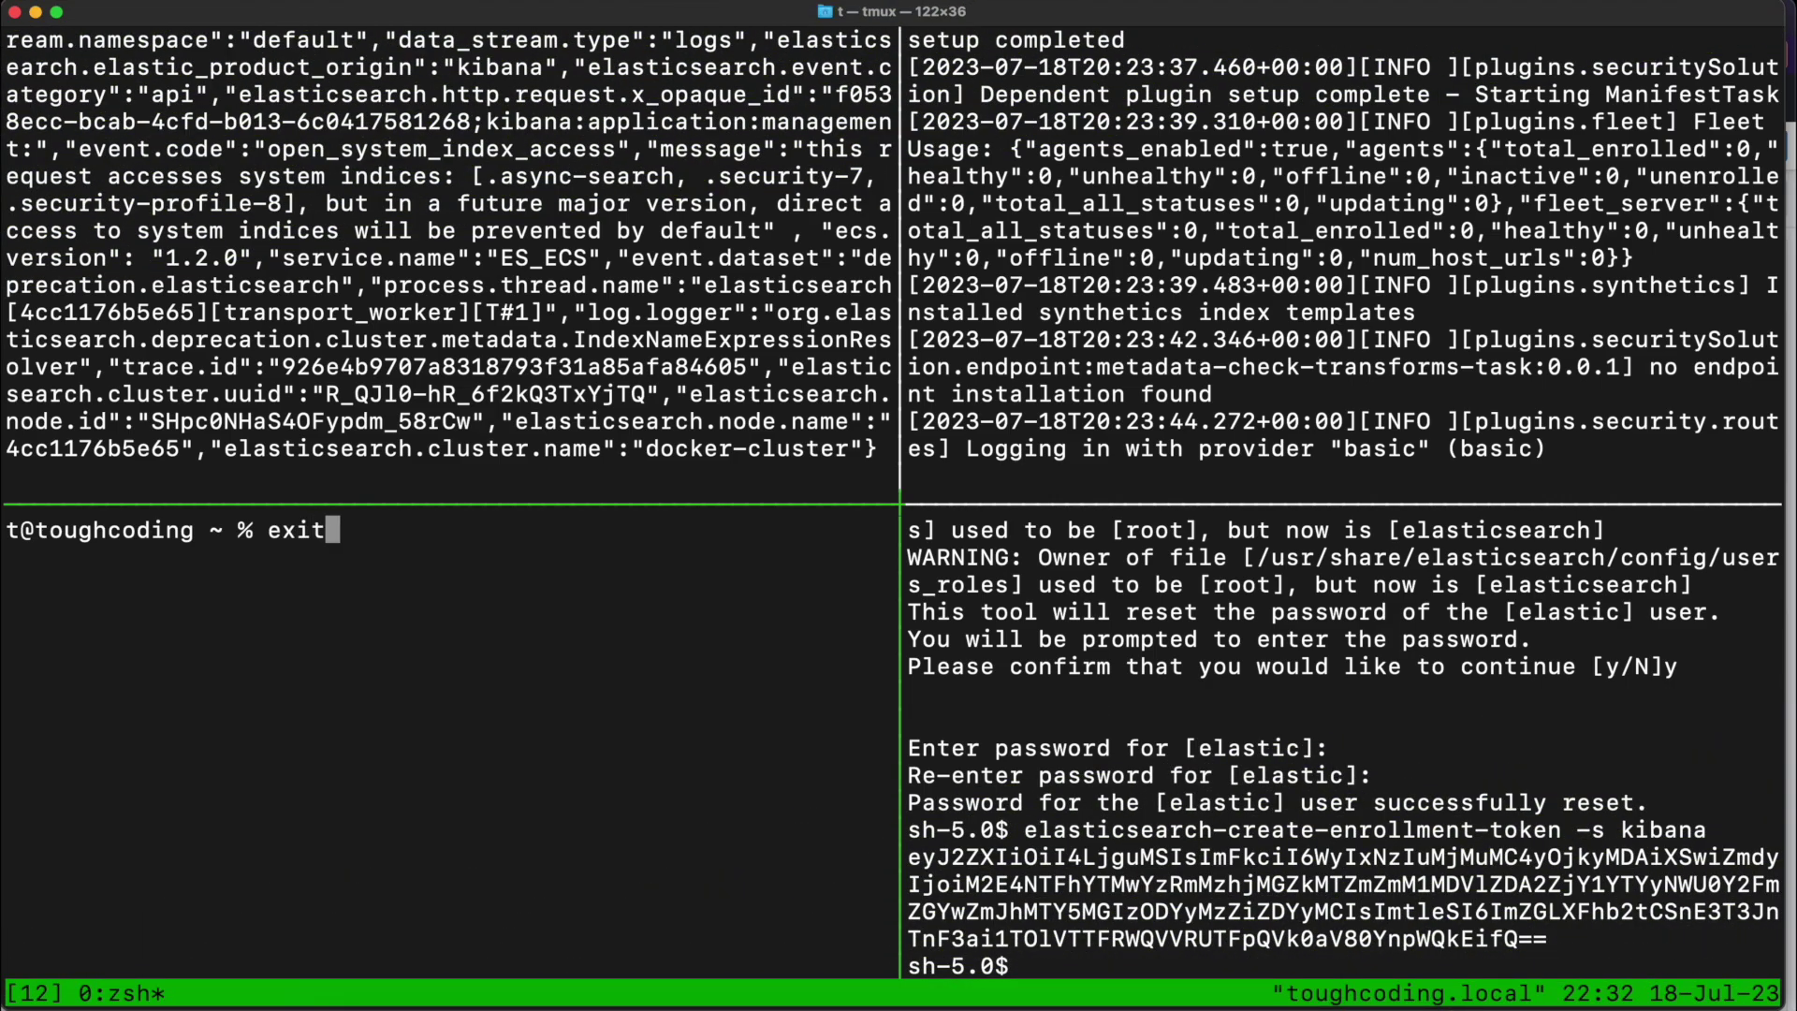
key(Return)
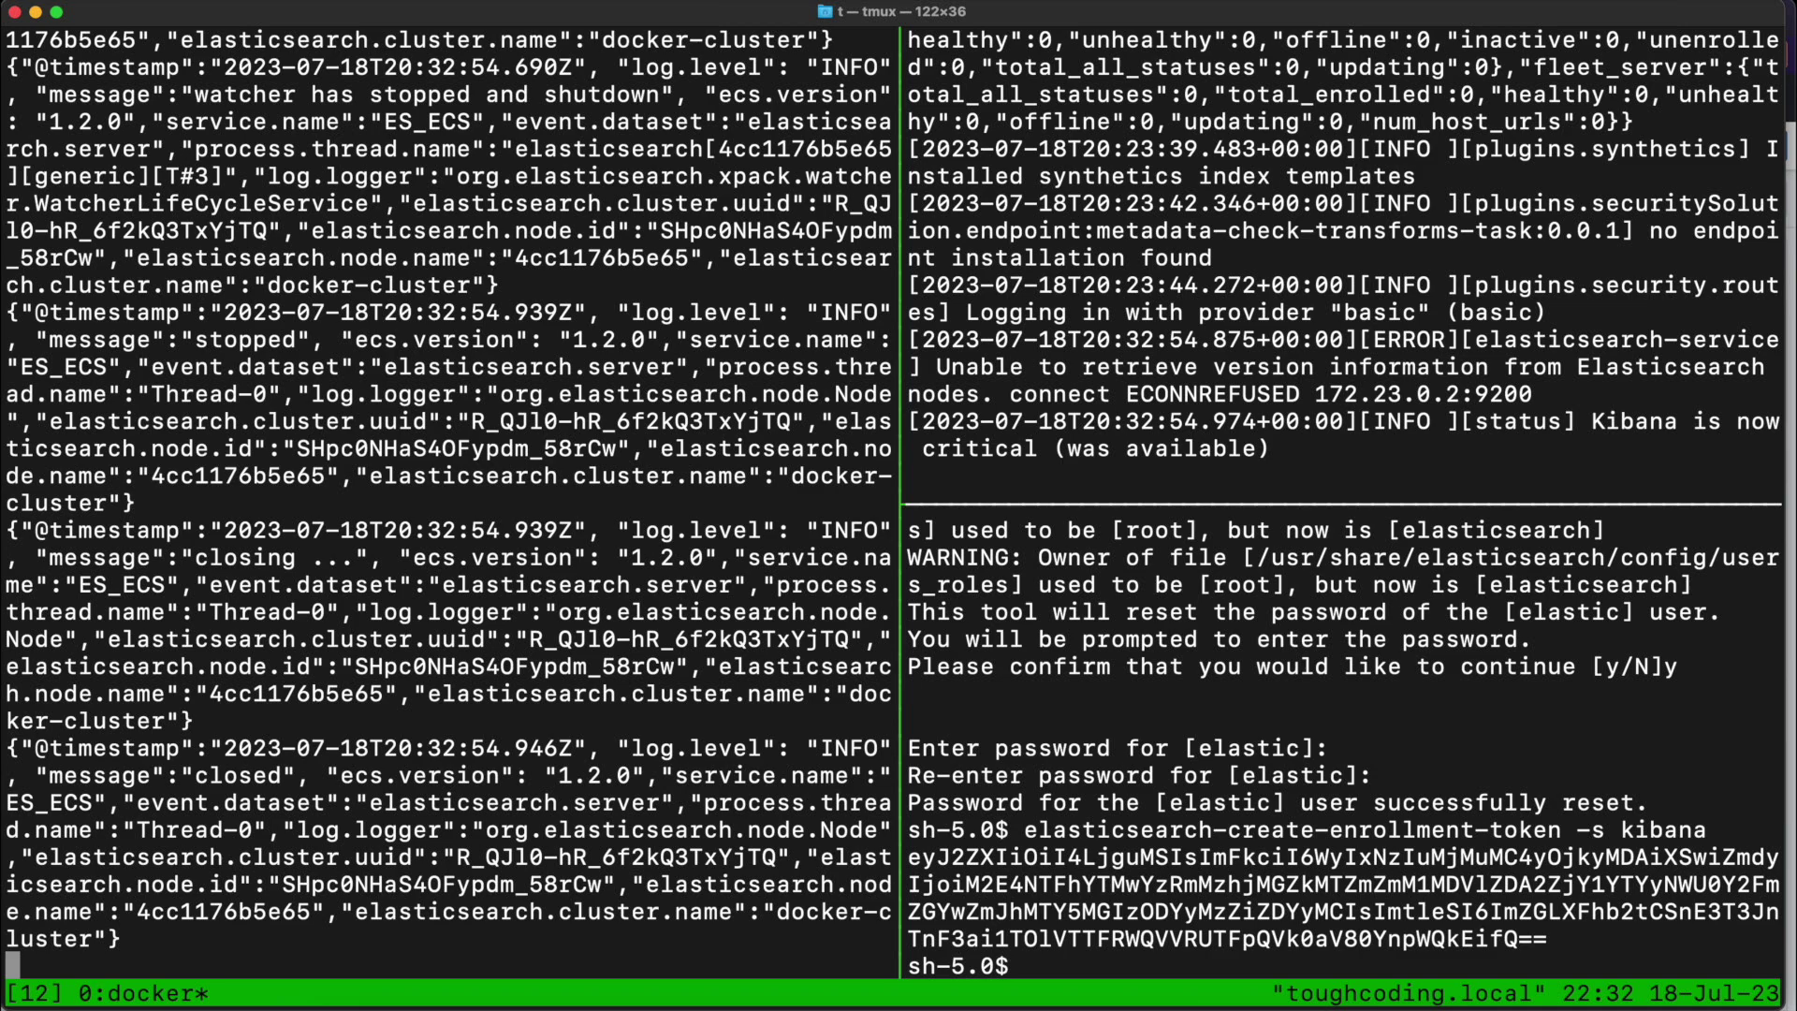
click(1176, 965)
key(Return)
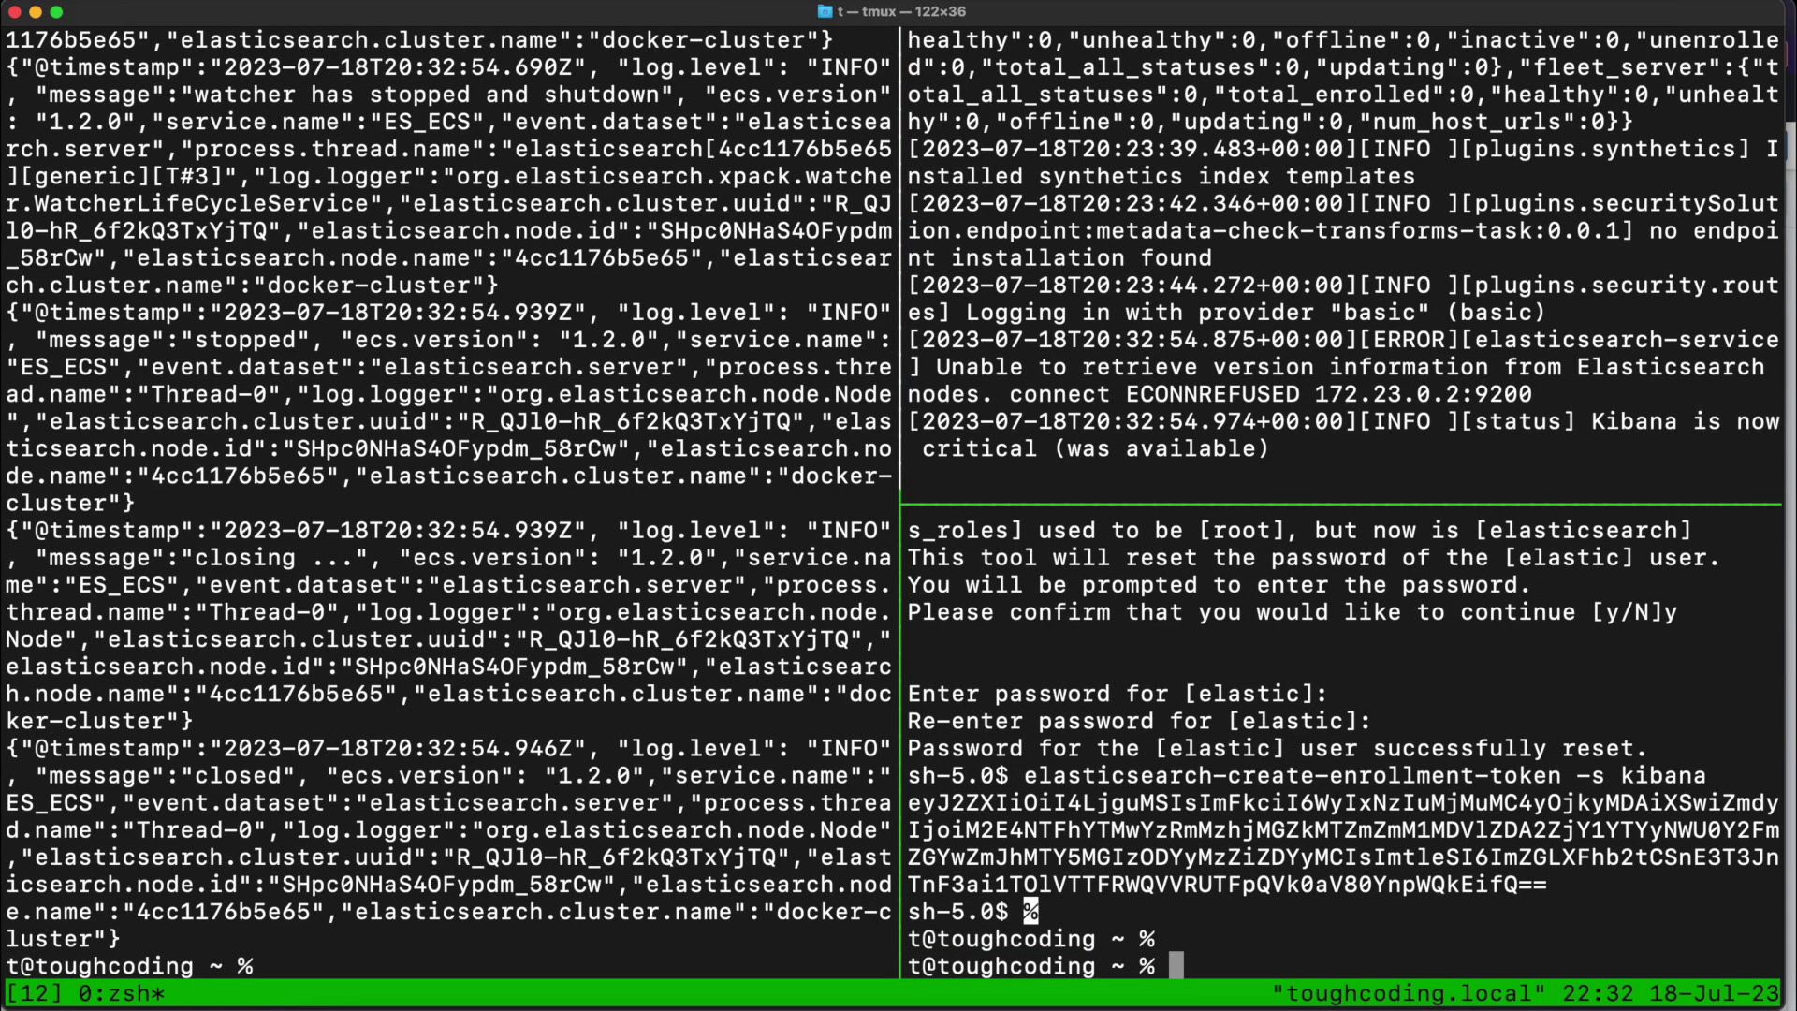
Step: Stop the running Kibana process with Ctrl+C and exit the spare shell pane
click(914, 476)
key(ctrl+c)
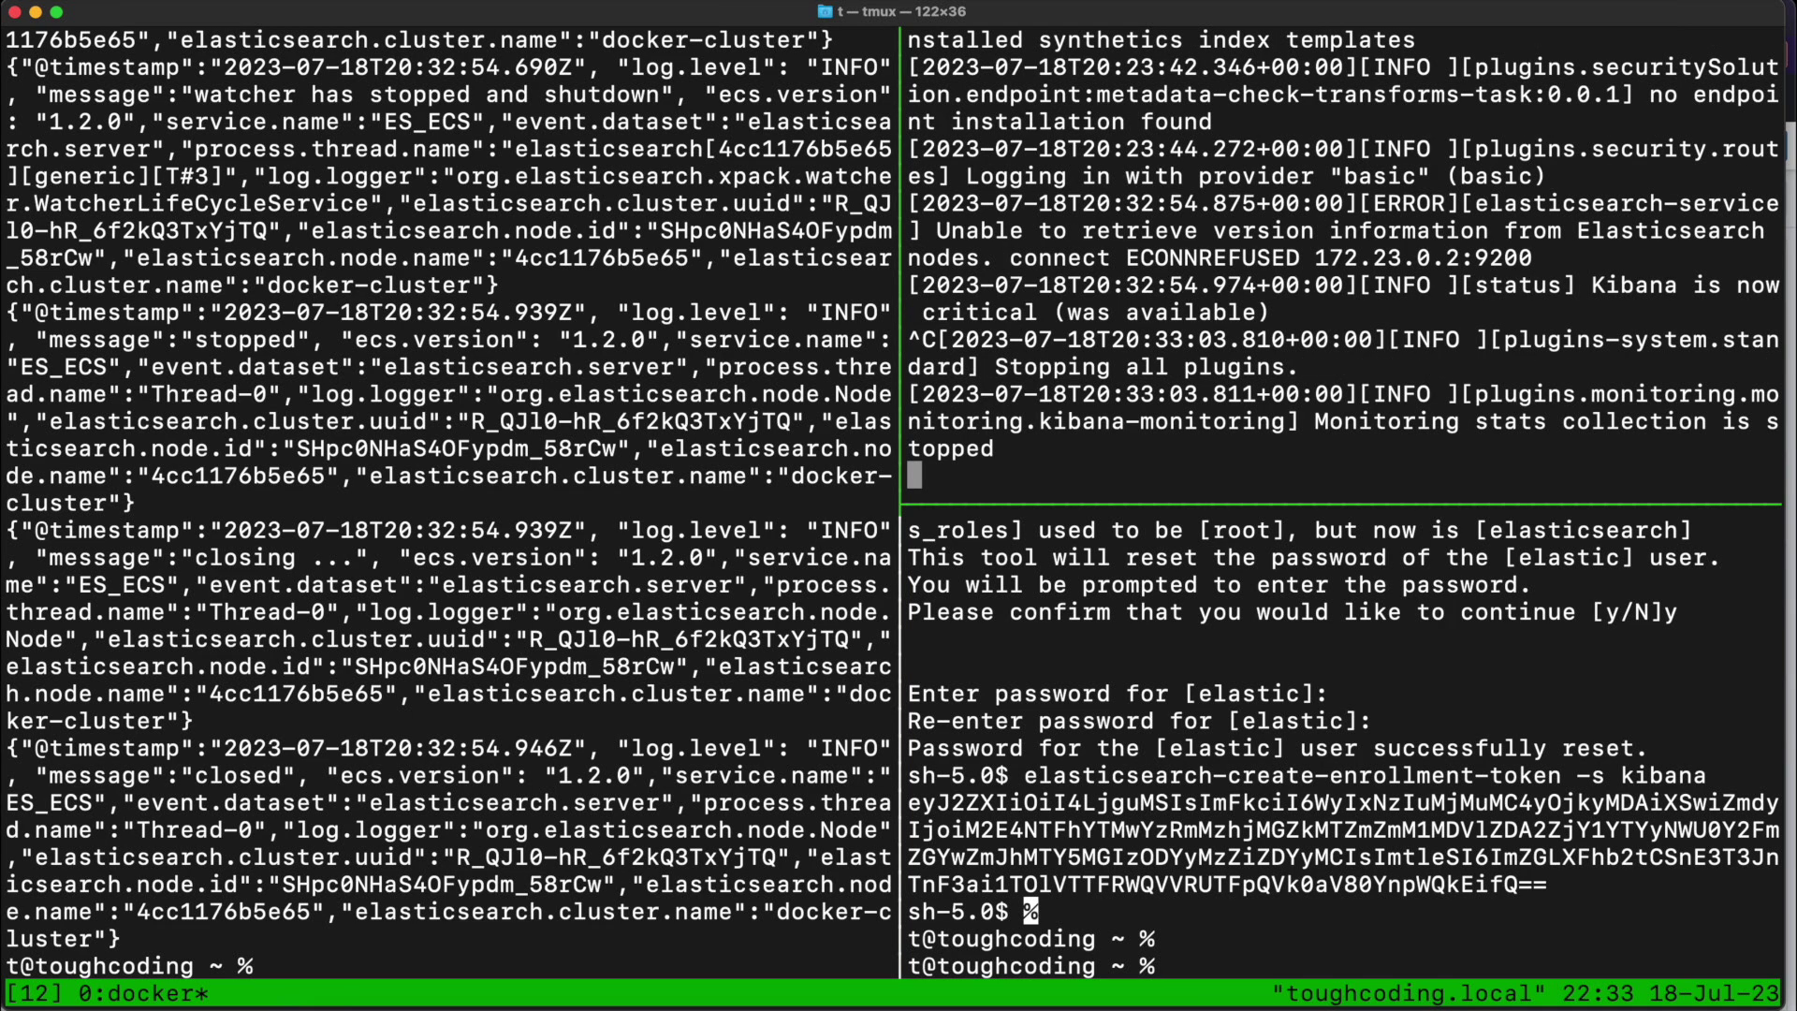
click(1176, 965)
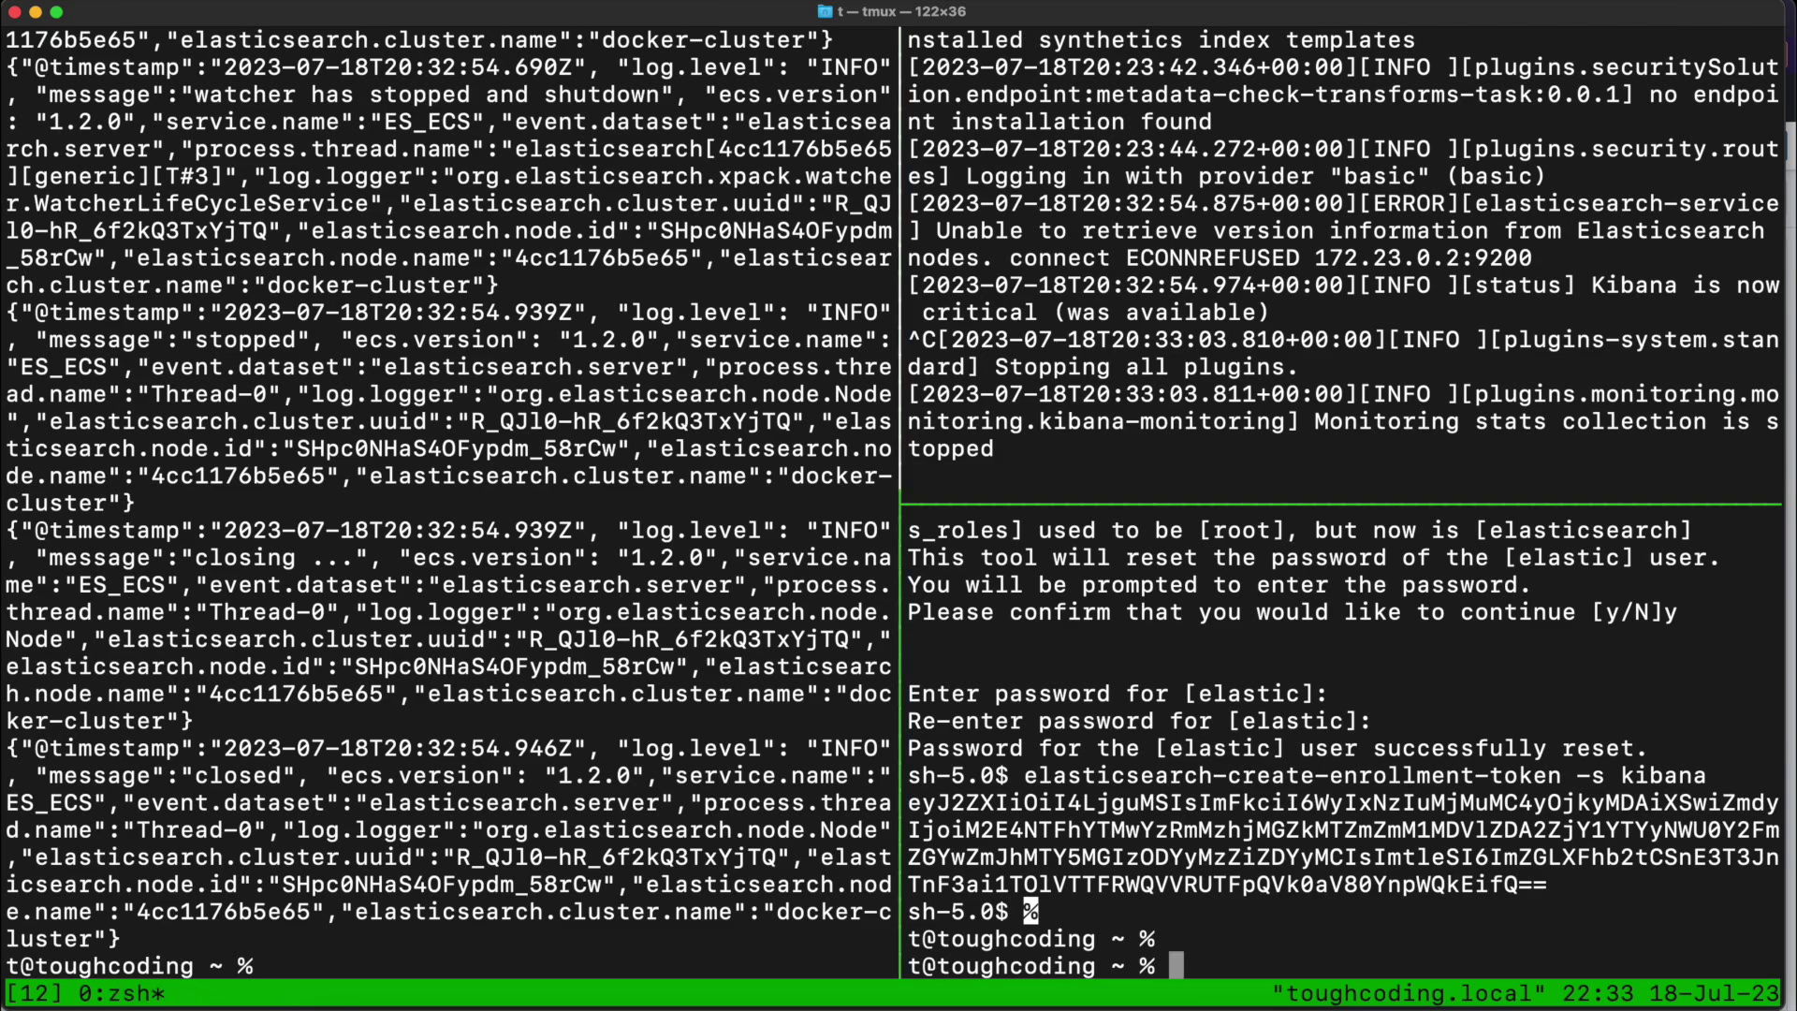
text(exit)
key(Return)
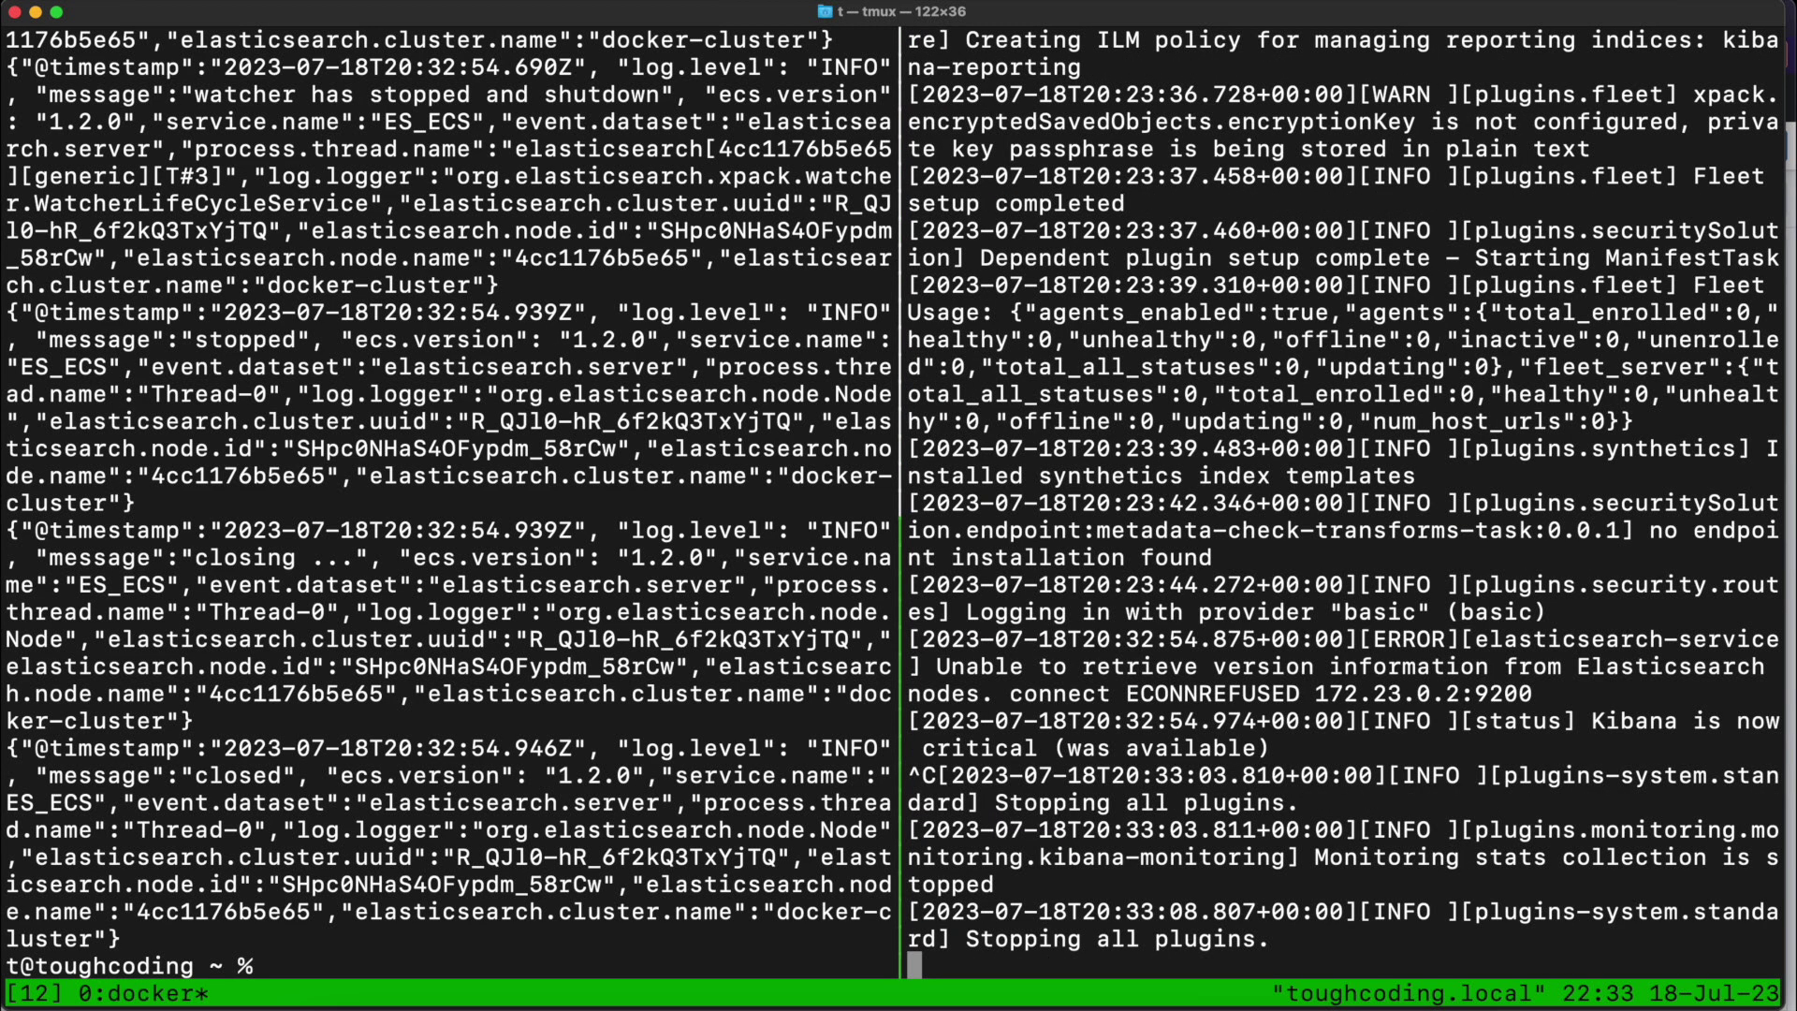
Step: Clear the left pane and run docker ps, showing only the kibana container
click(273, 965)
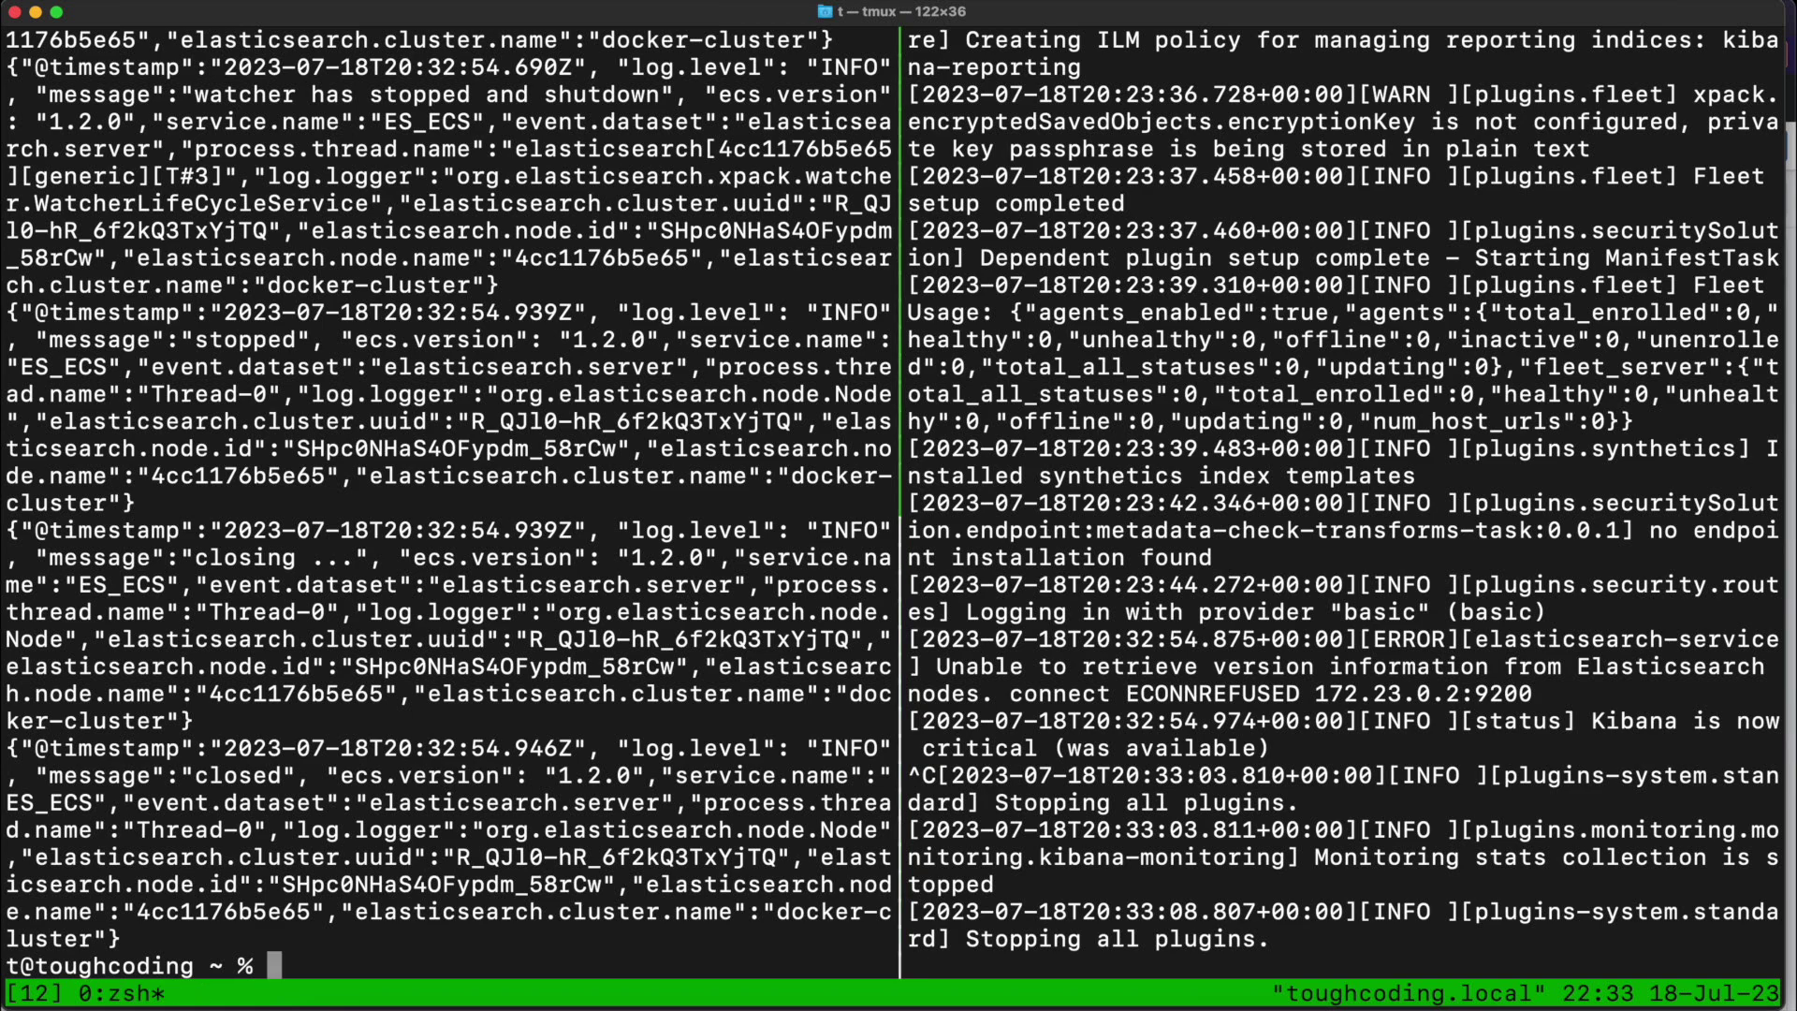
text(clear)
key(Return)
text(docker ps)
key(Return)
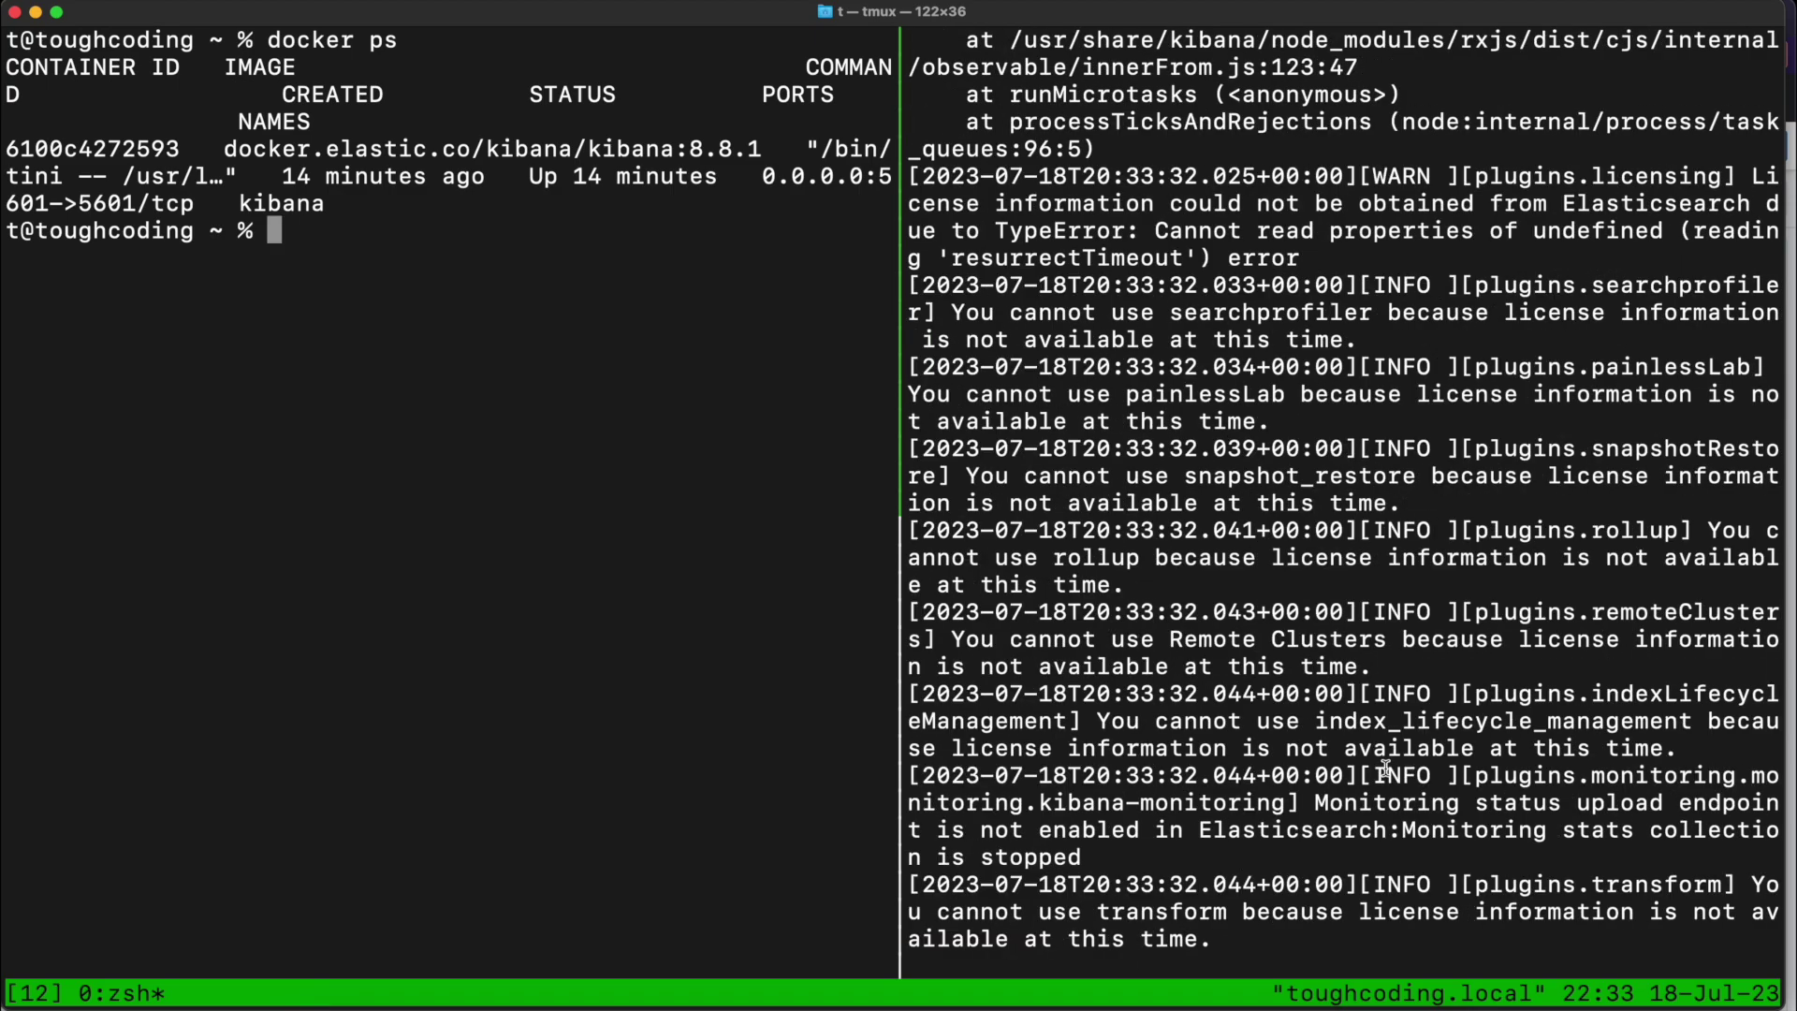
Step: Clear and close the right tmux pane where Kibana exited
key(ctrl+b)
key(Right)
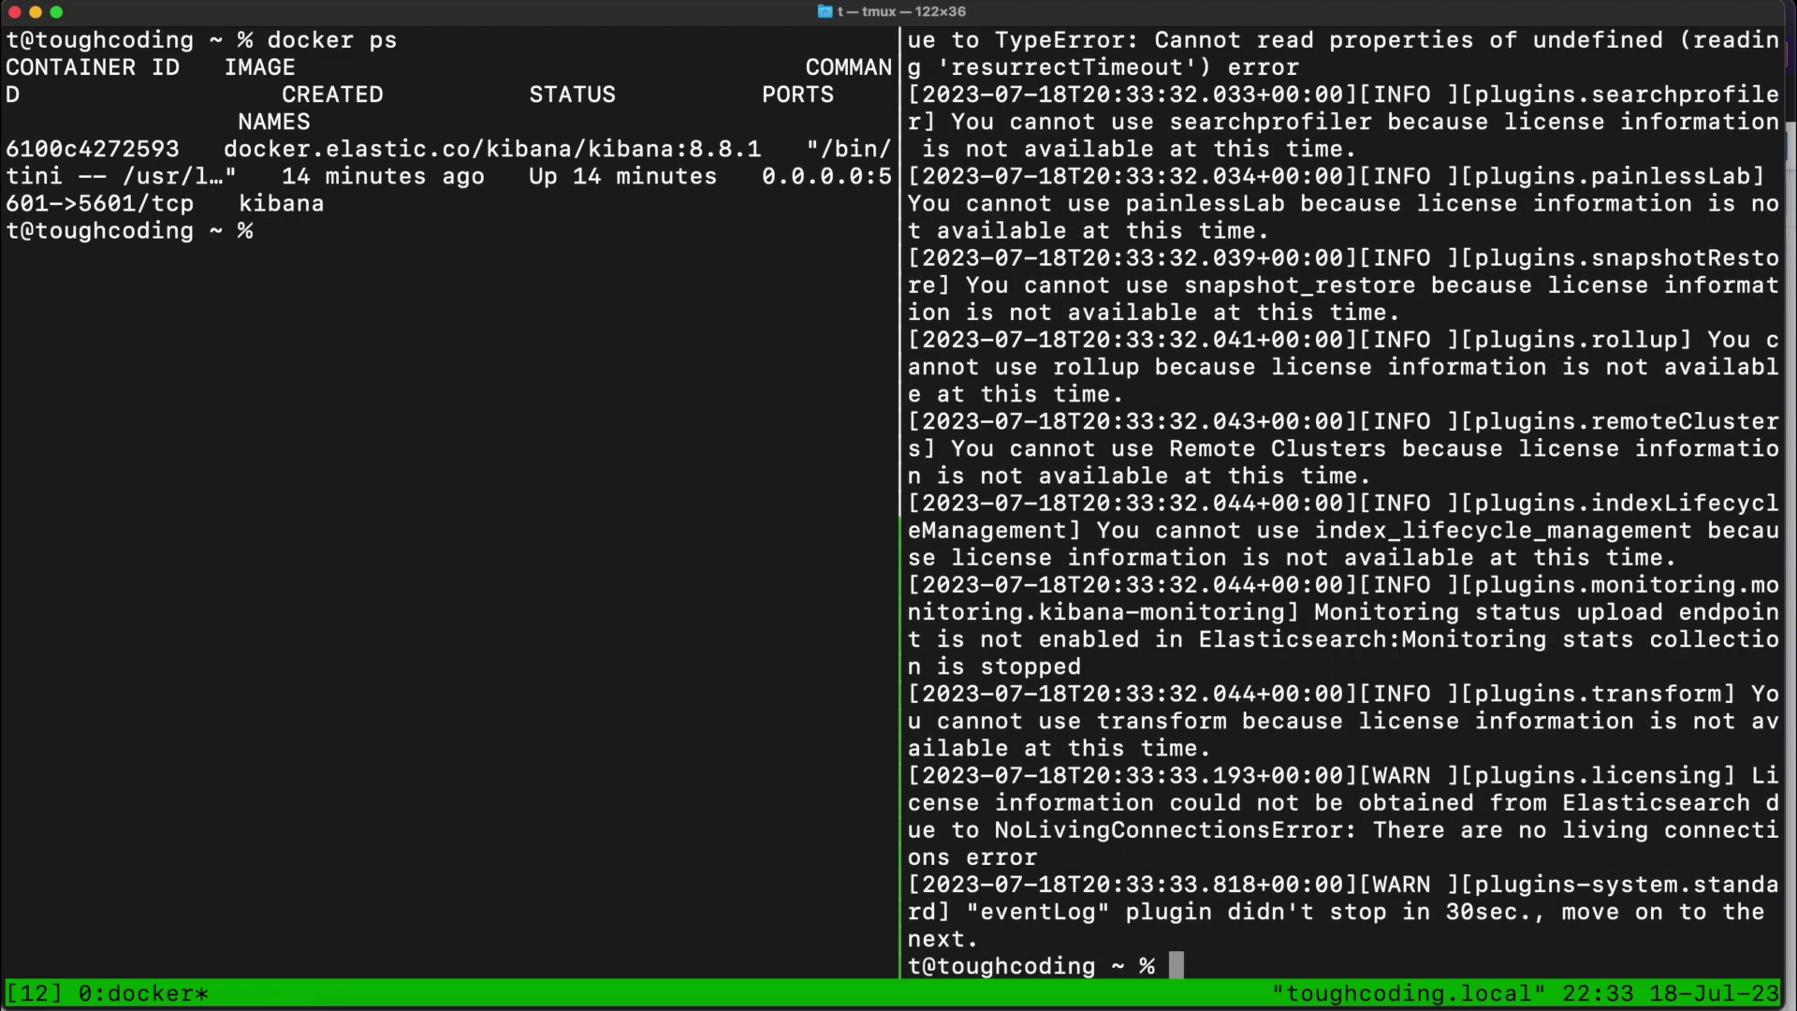
text(clear)
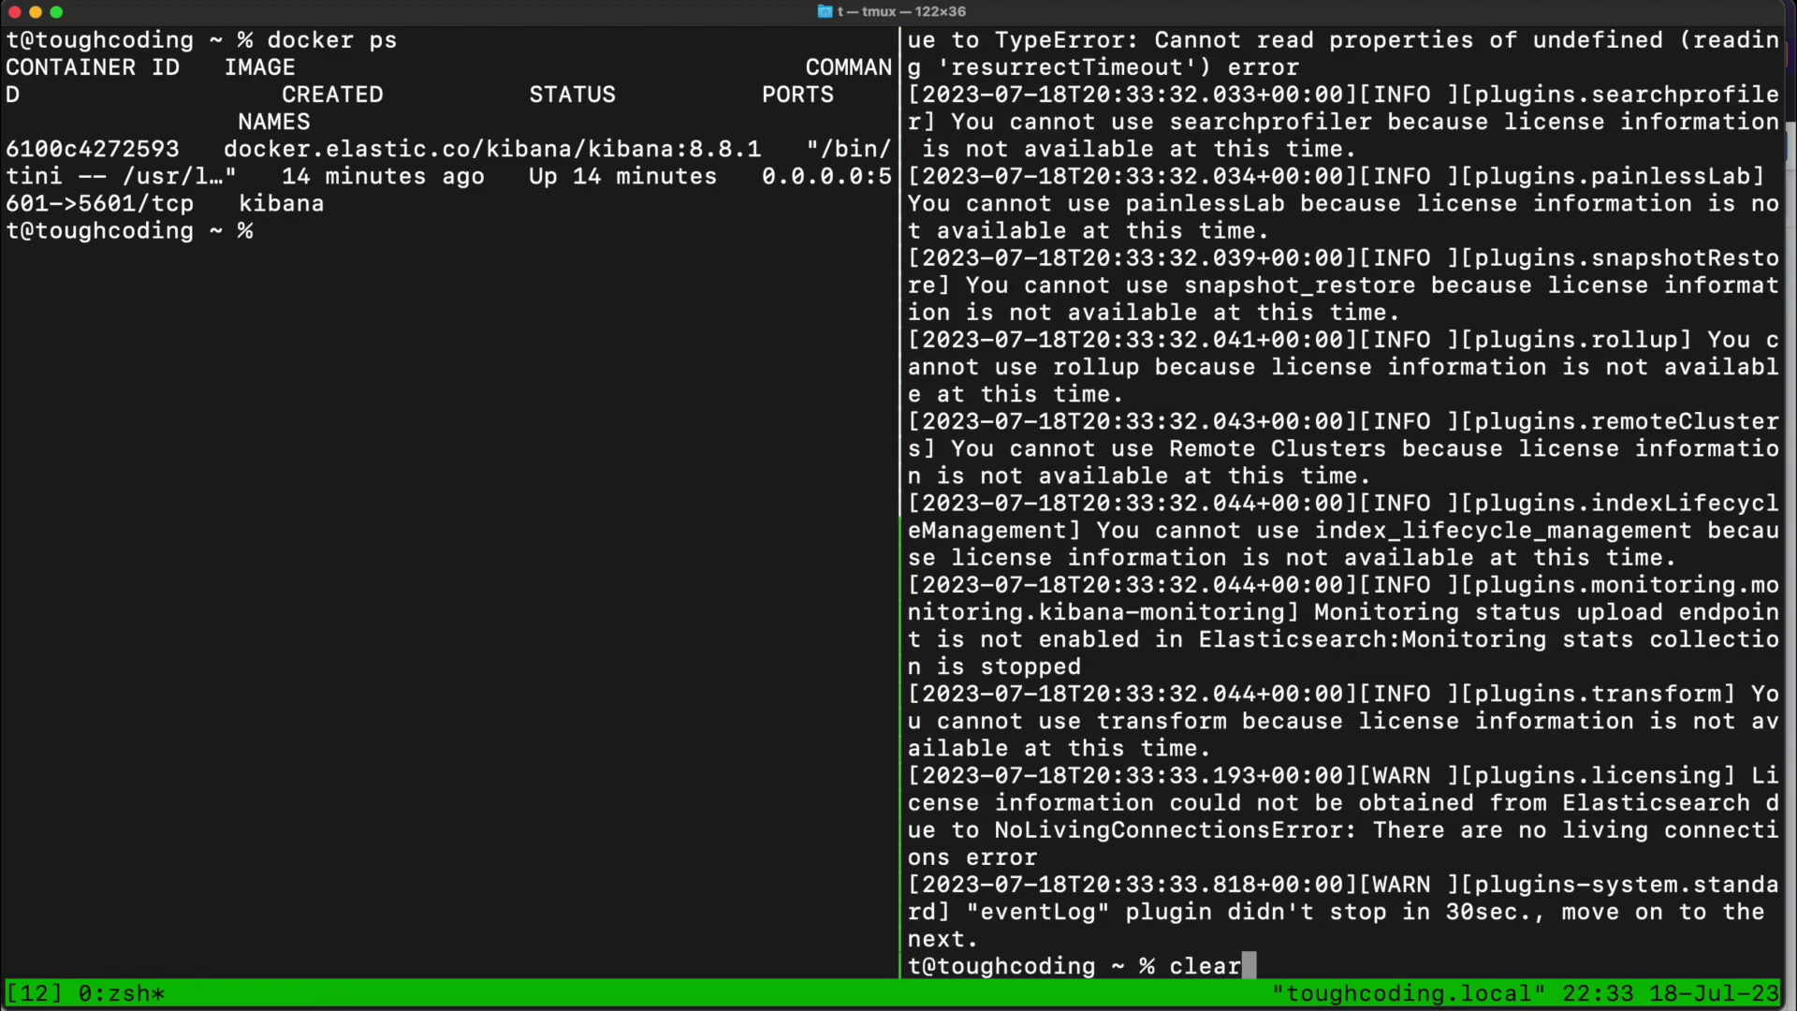
key(Return)
text(exit)
key(Return)
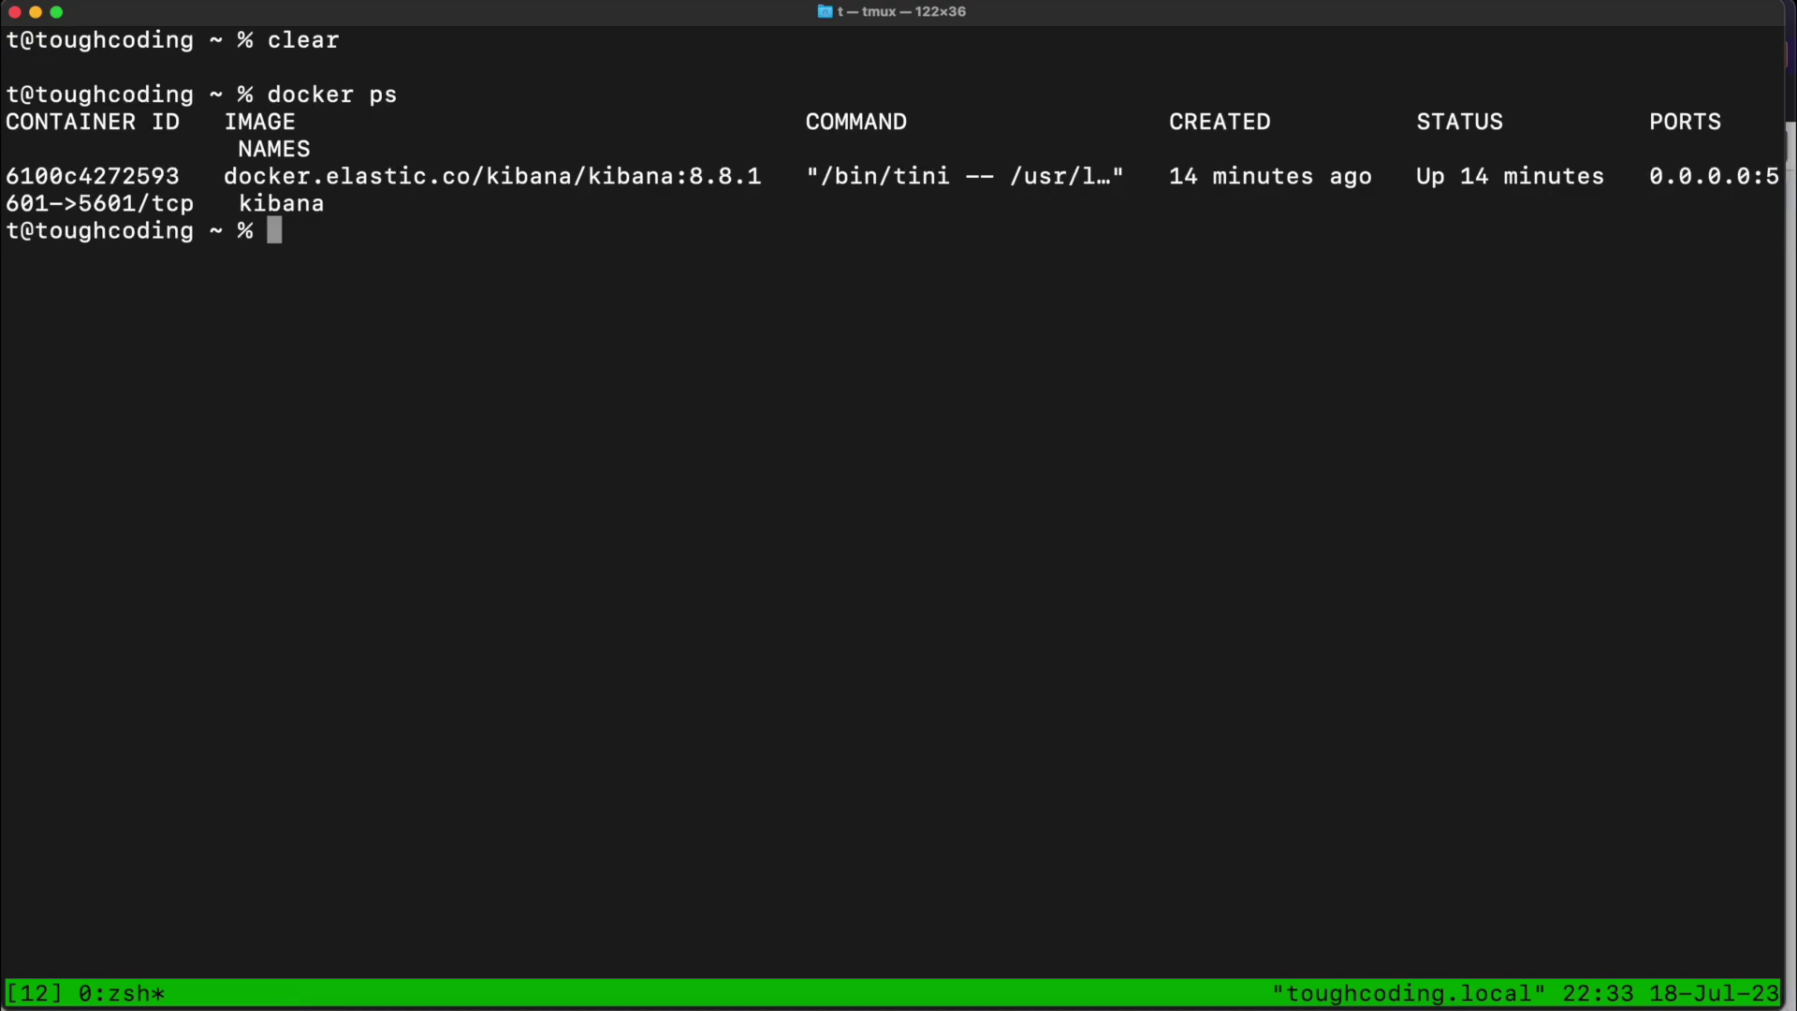
Step: Clear the screen and run docker ps to confirm no containers remain
text(clear)
key(Return)
text(docker ps)
key(Return)
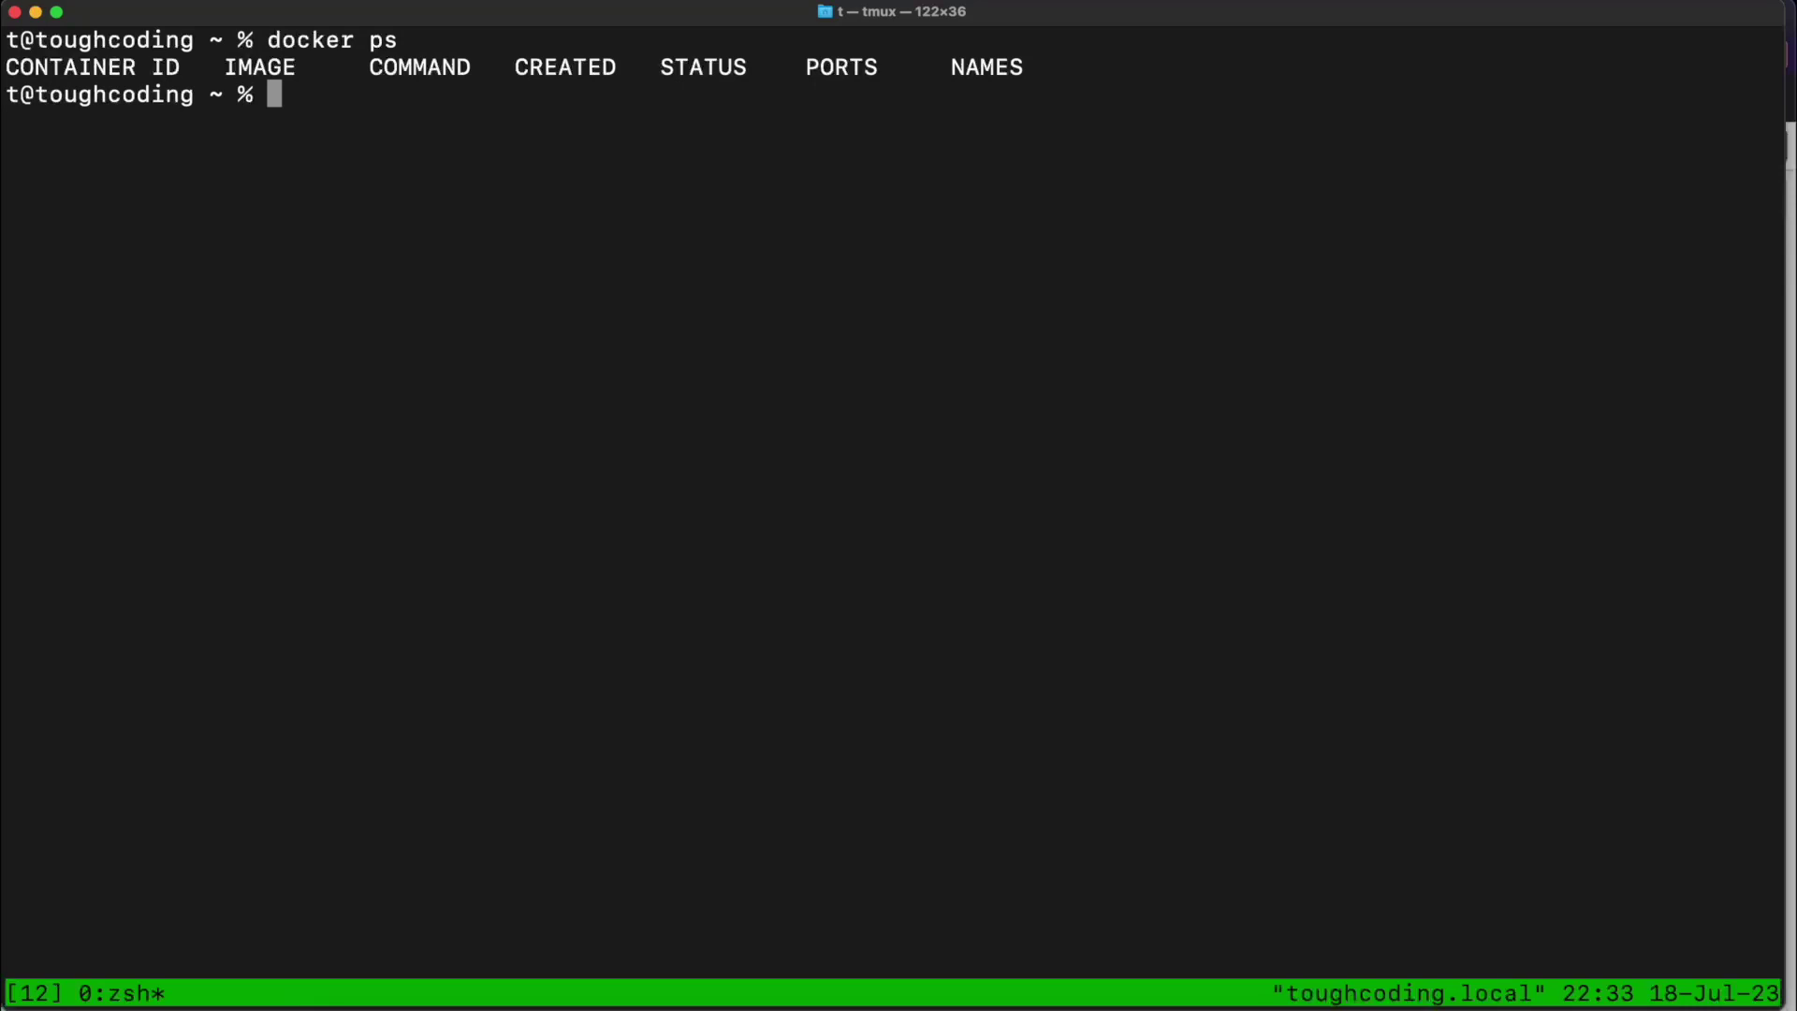
Step: Run docker network remove kibana, then clear the terminal
text(docker netw)
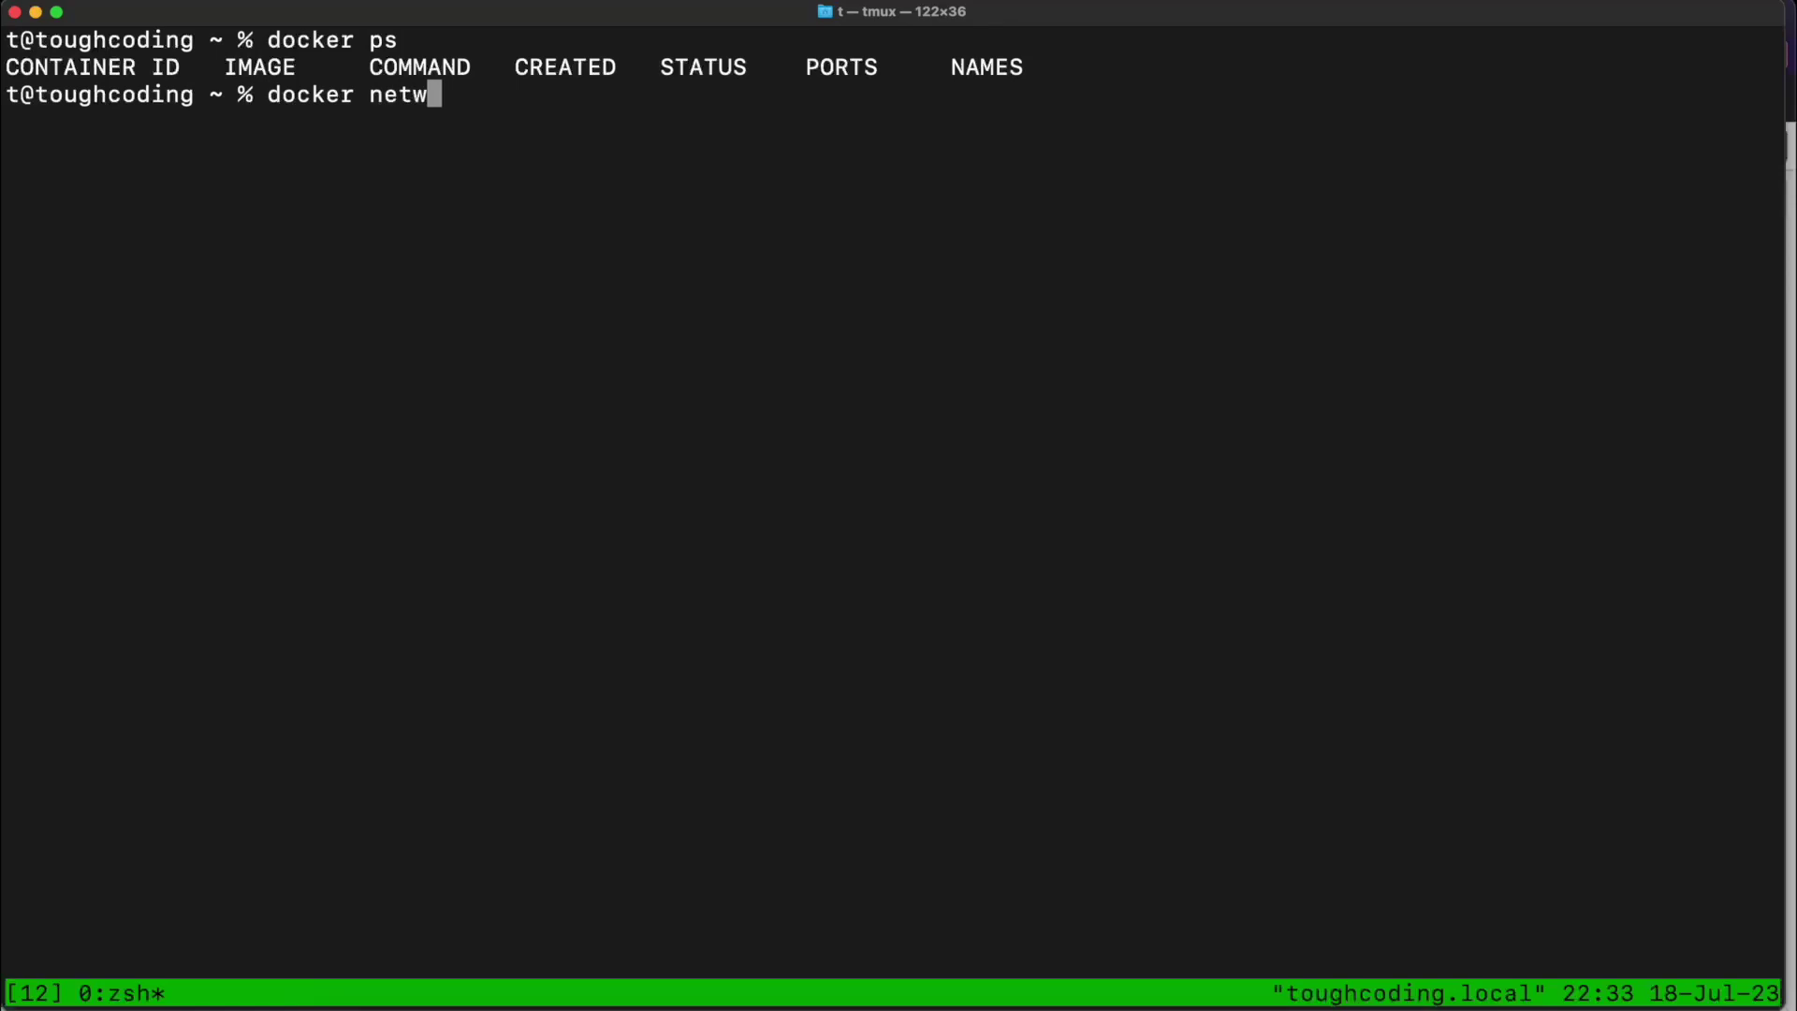
text(ork remo)
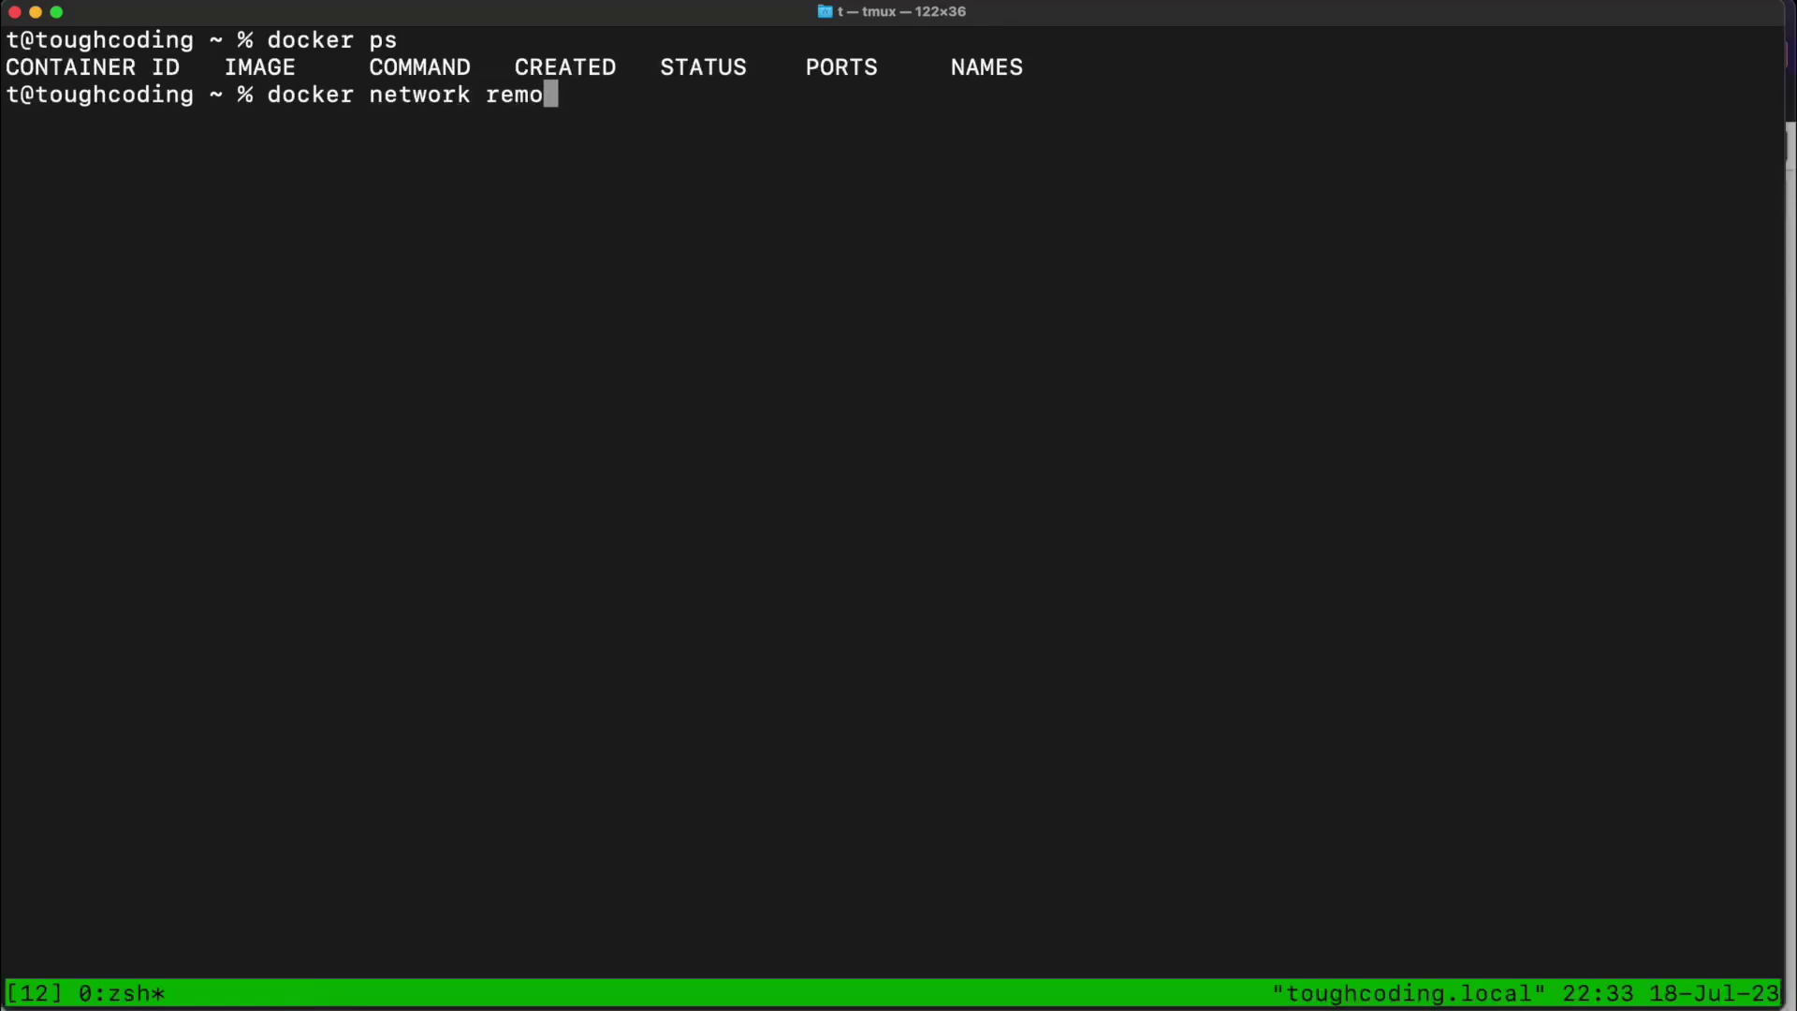
text(ve kibana)
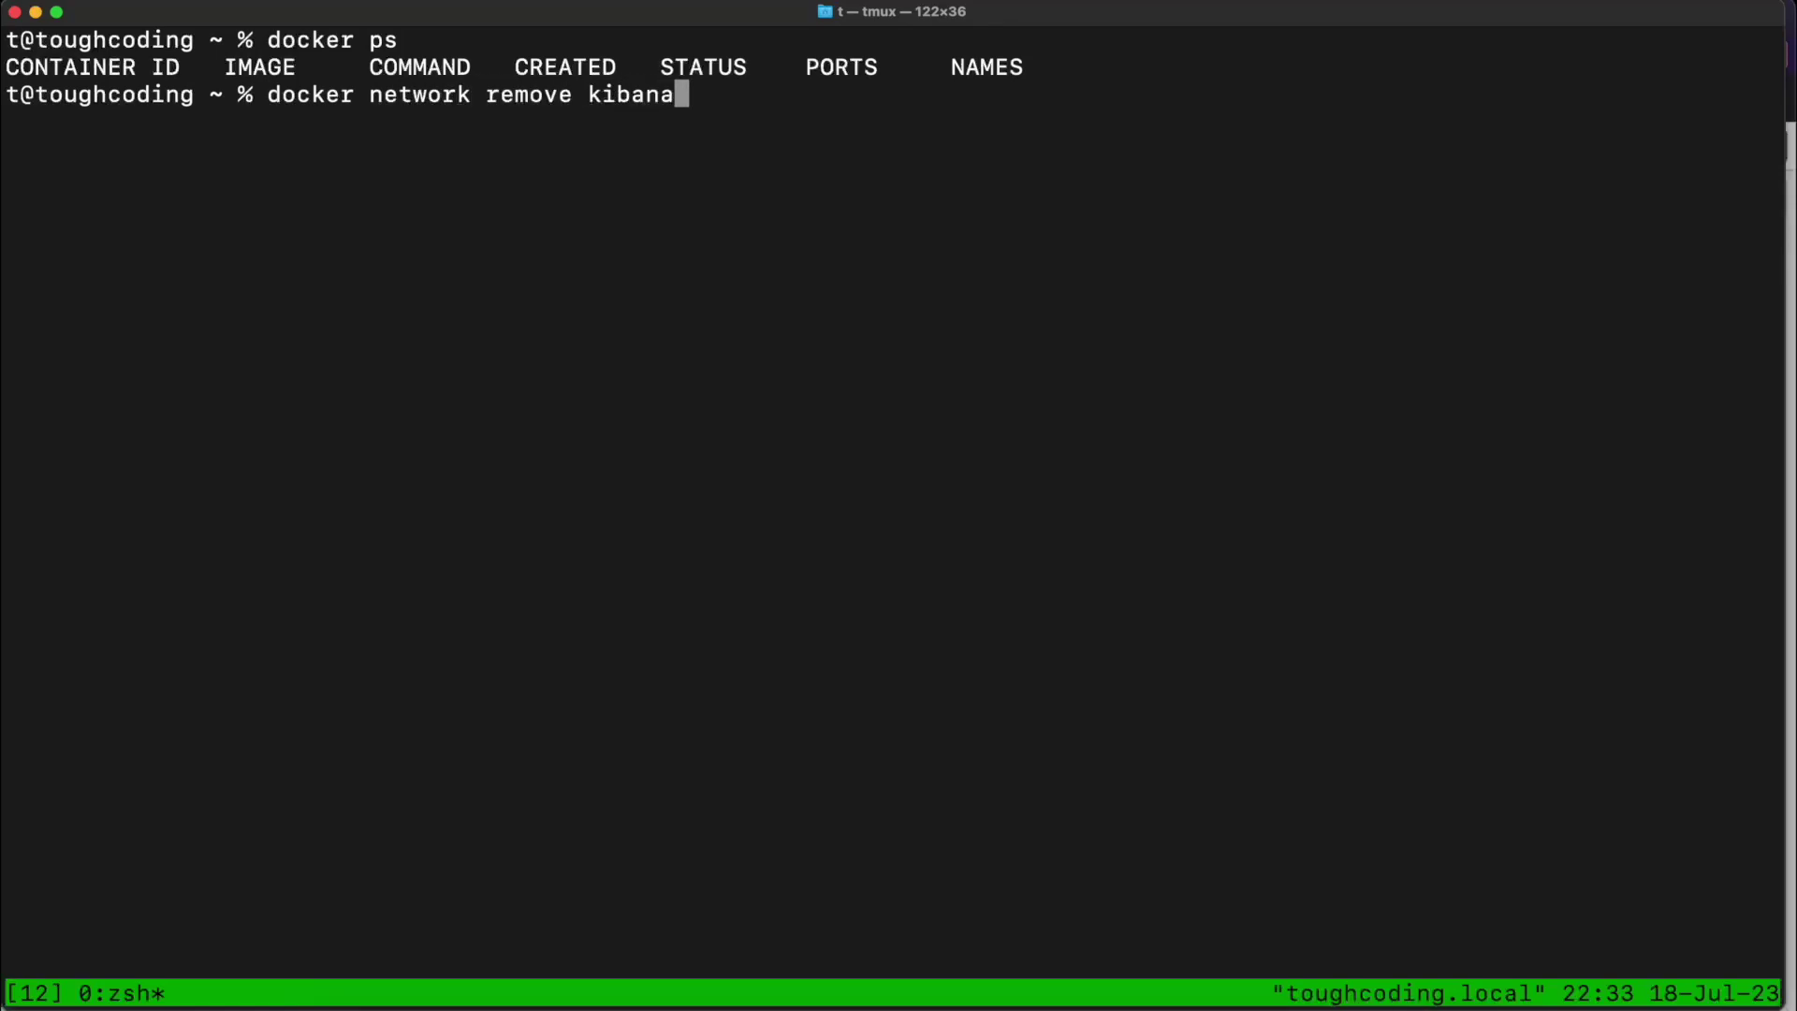
key(Return)
text(clear)
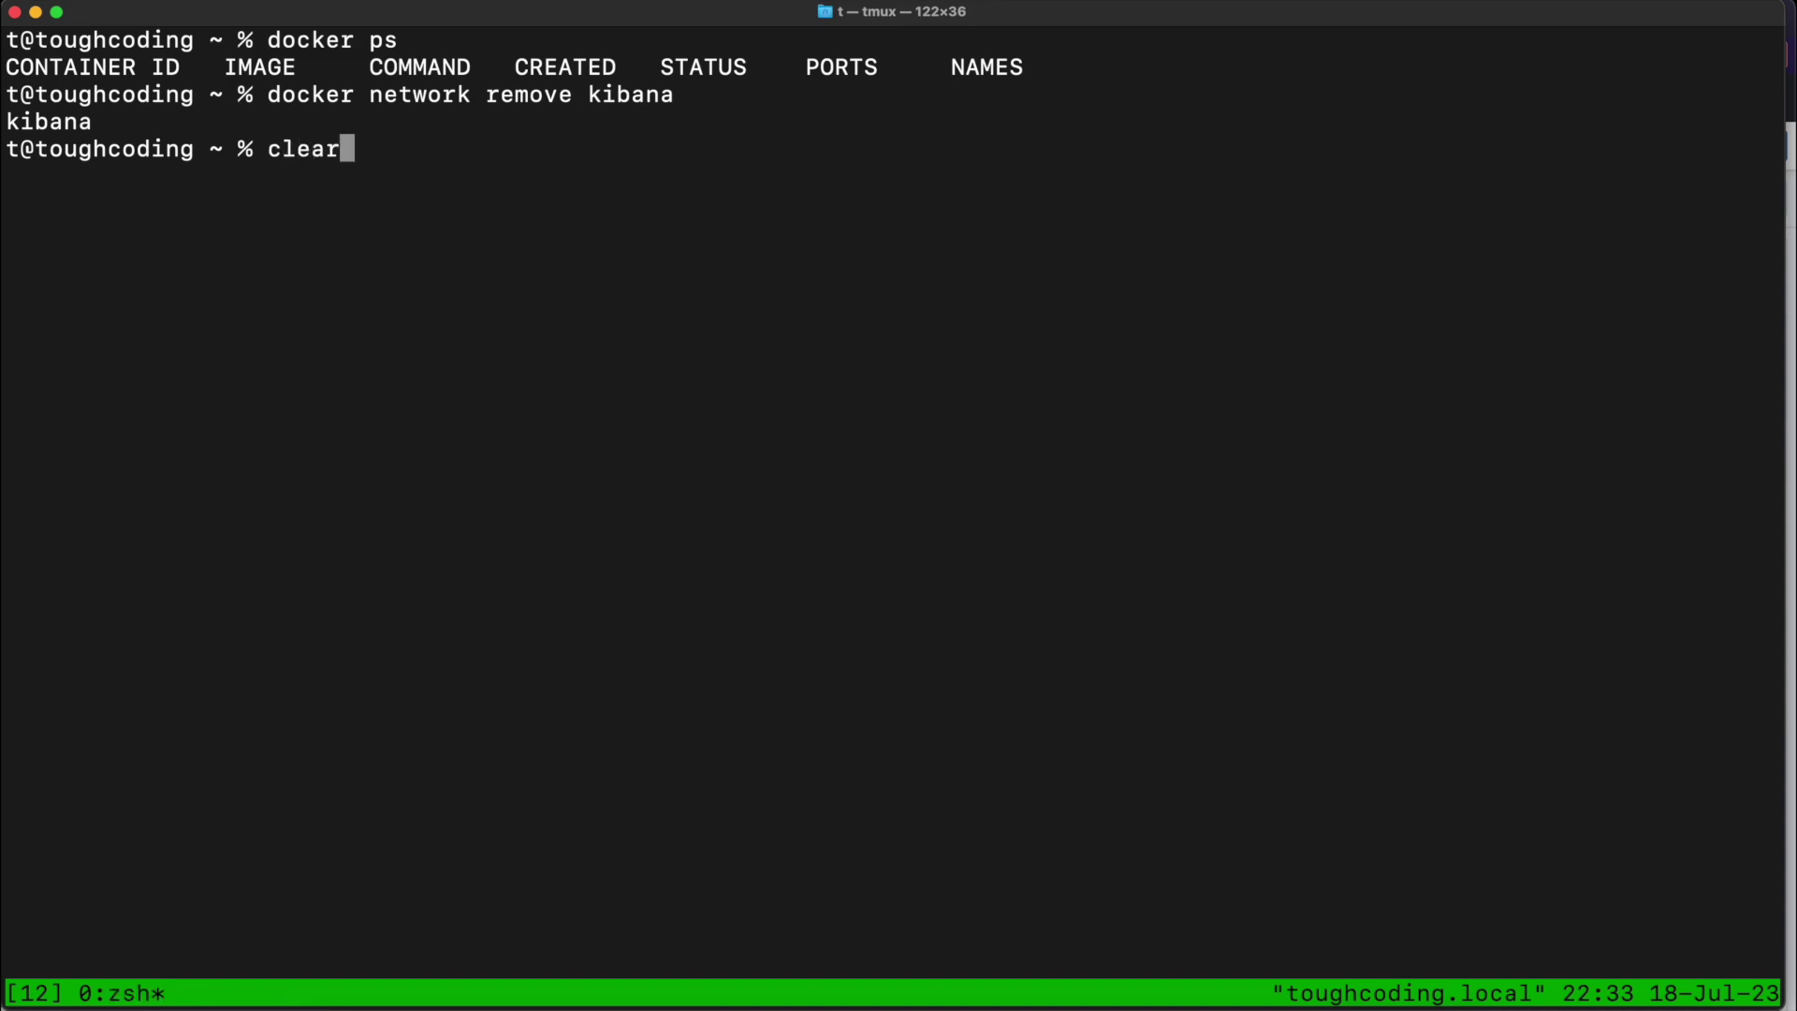
key(Return)
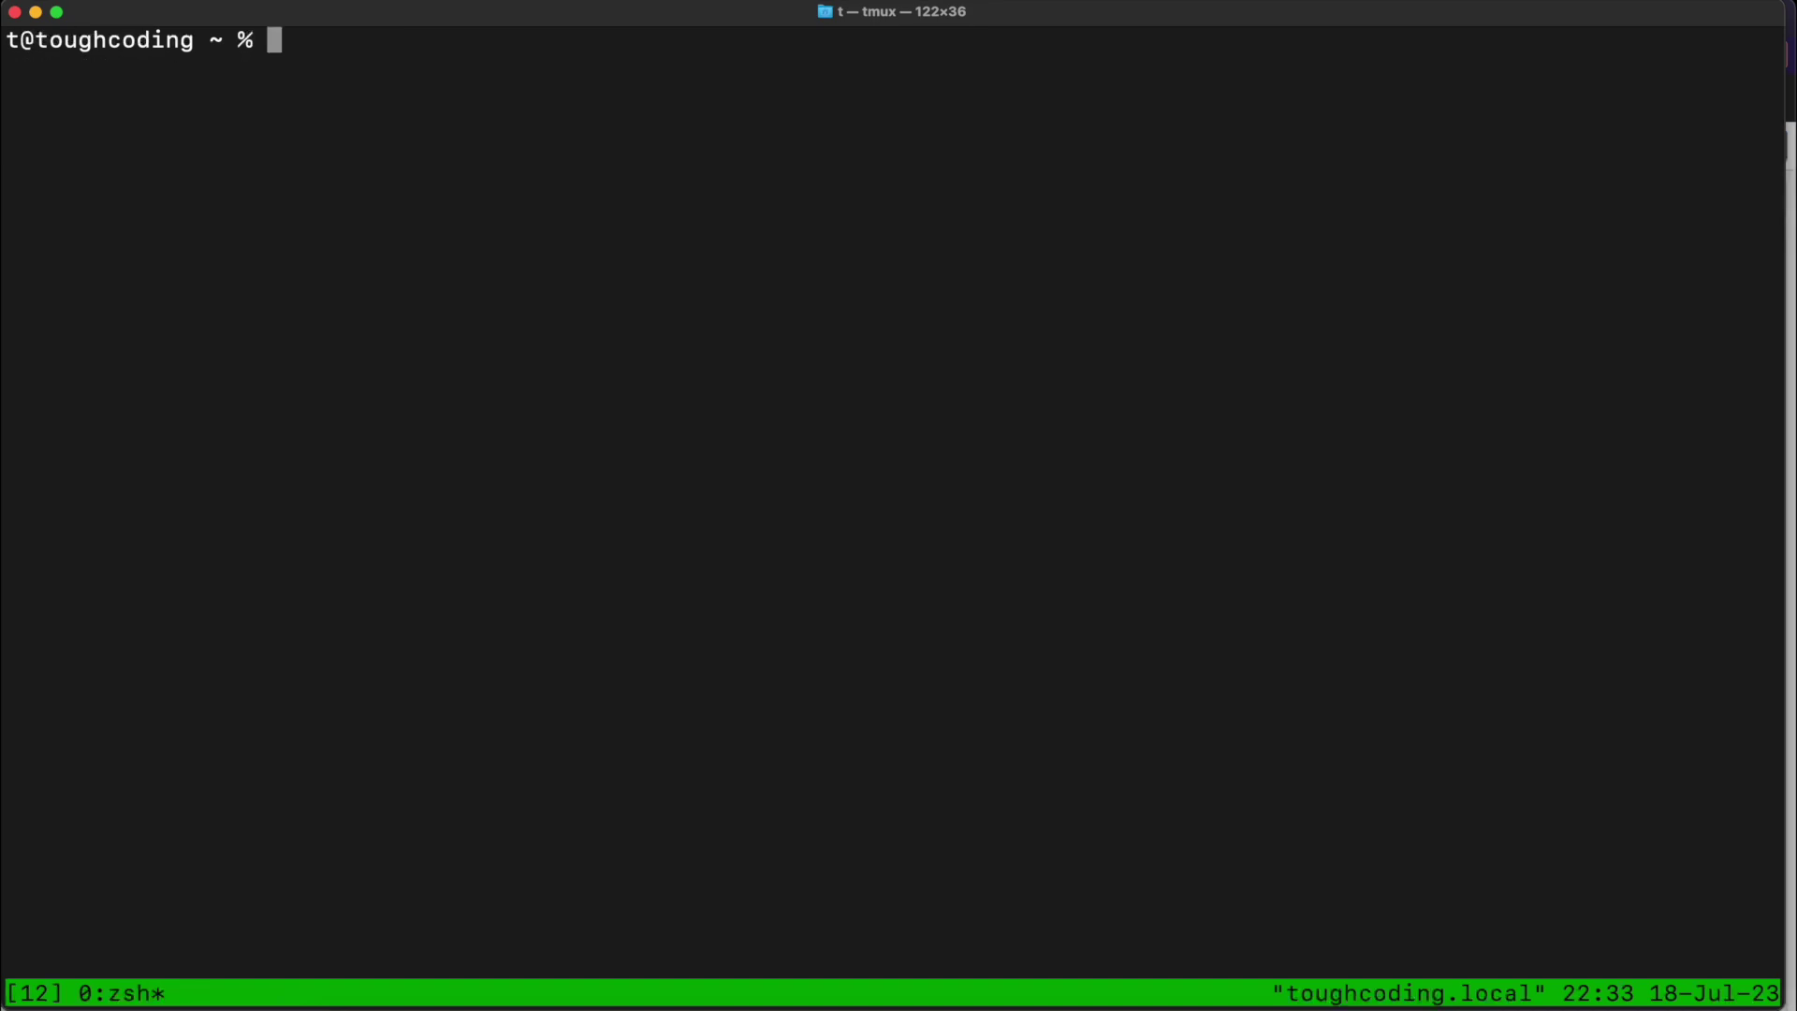